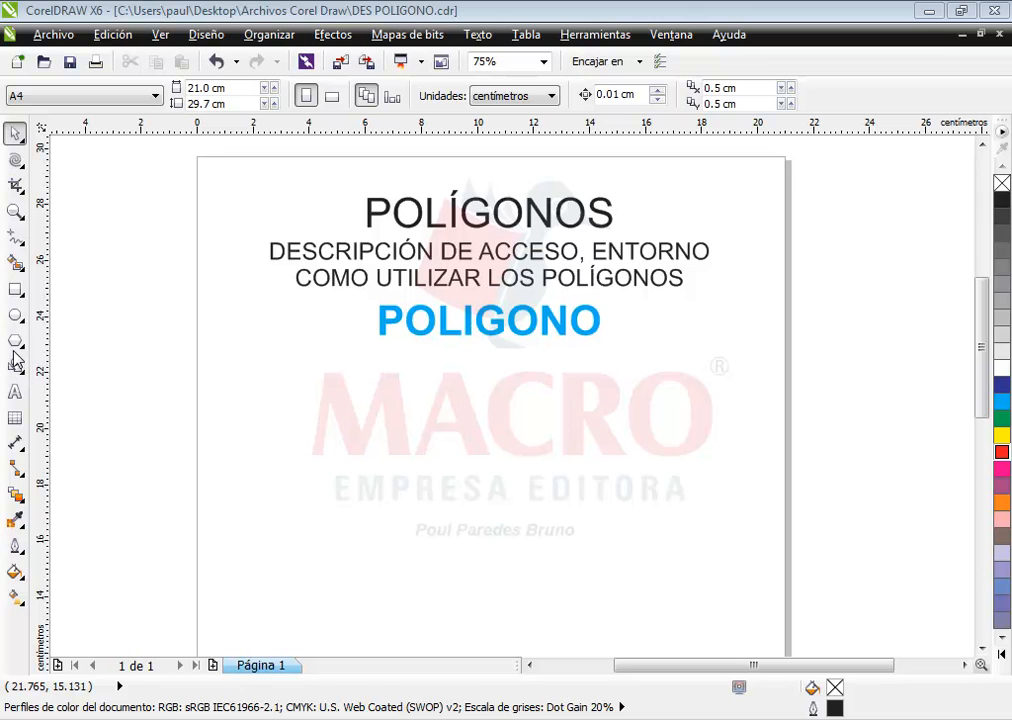
Draw a three-sided polygon about 4.1 cm wide and 4.9 cm tall below the blue POLIGONO title
left_click(14, 346)
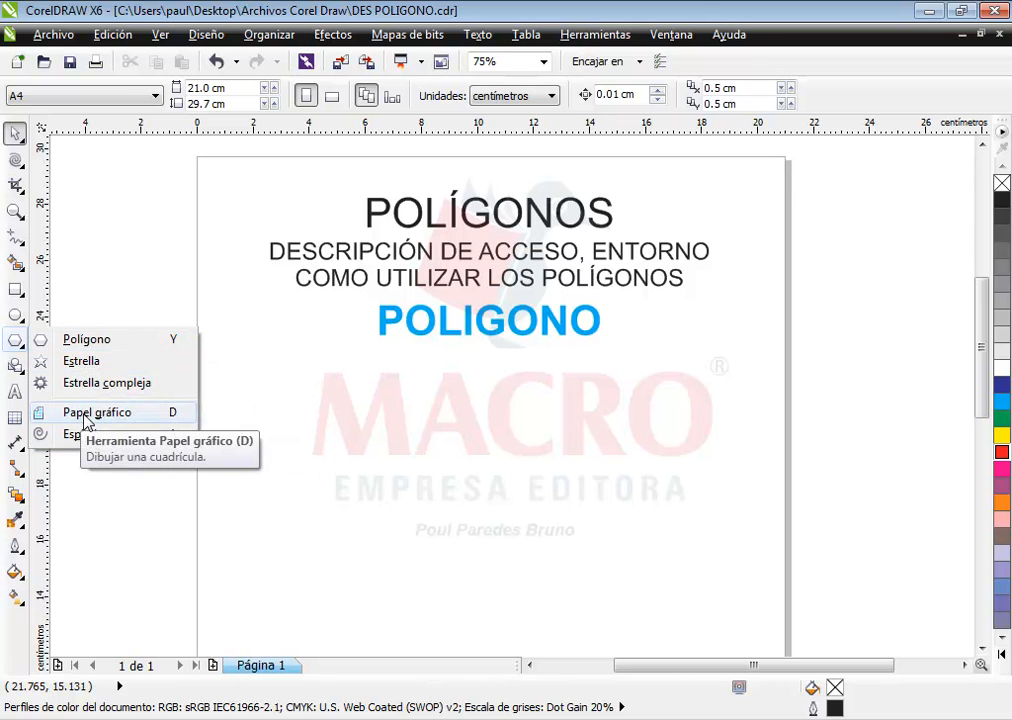
left_click(86, 340)
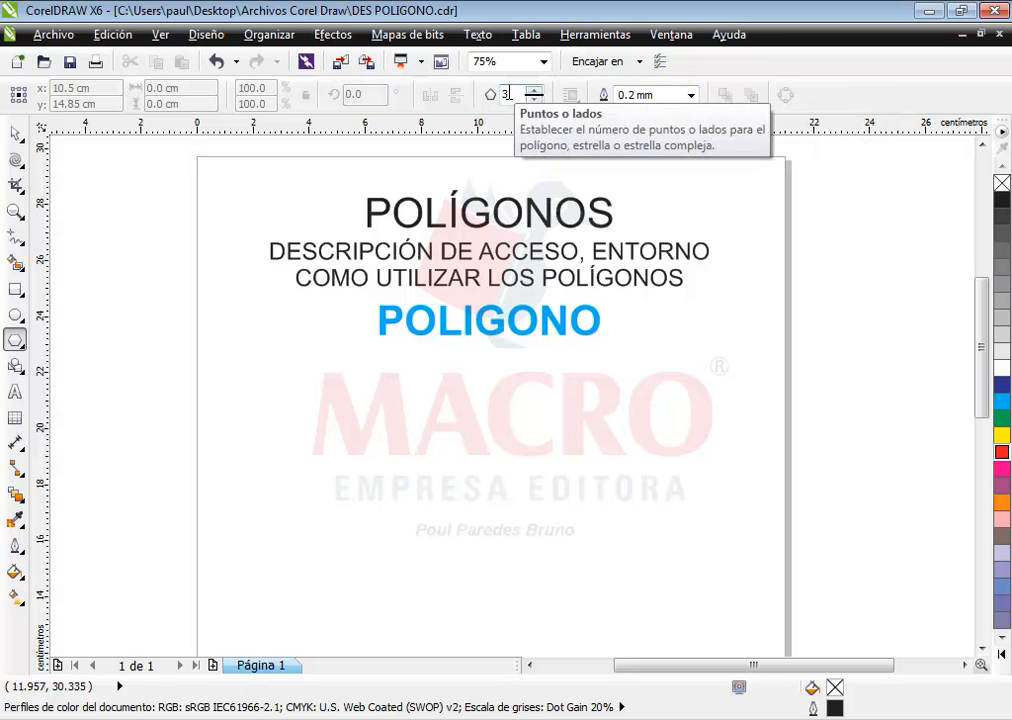
left_click_drag(316, 395, 438, 531)
left_click(15, 133)
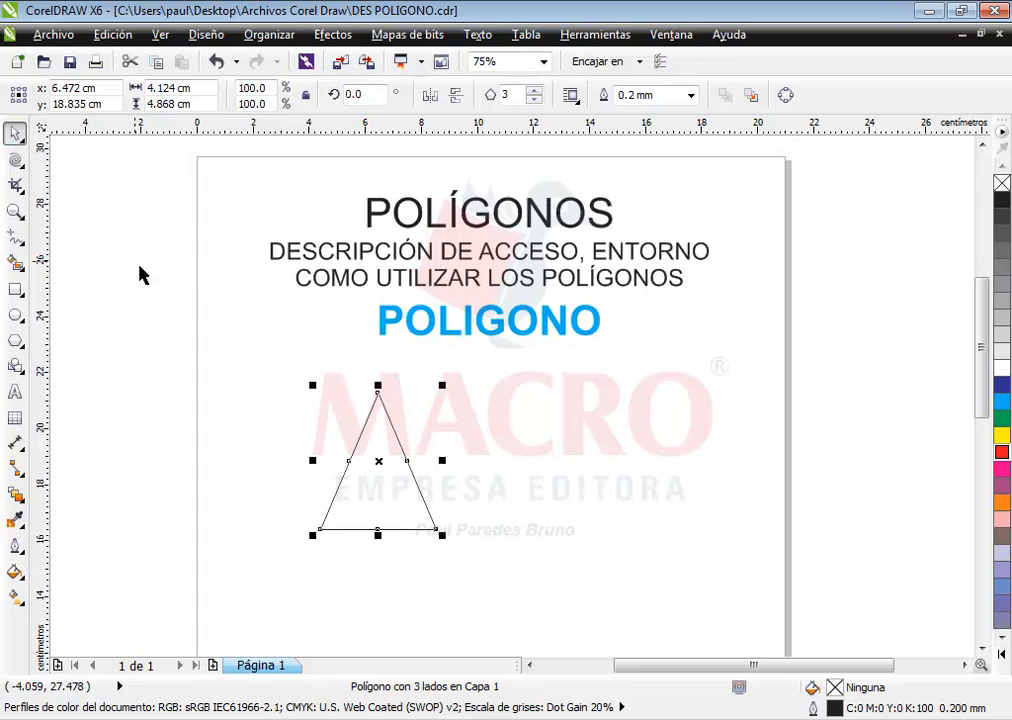
Raise the triangle's number of sides one at a time to 15 and deselect the shape
left_click(534, 90)
left_click(534, 90)
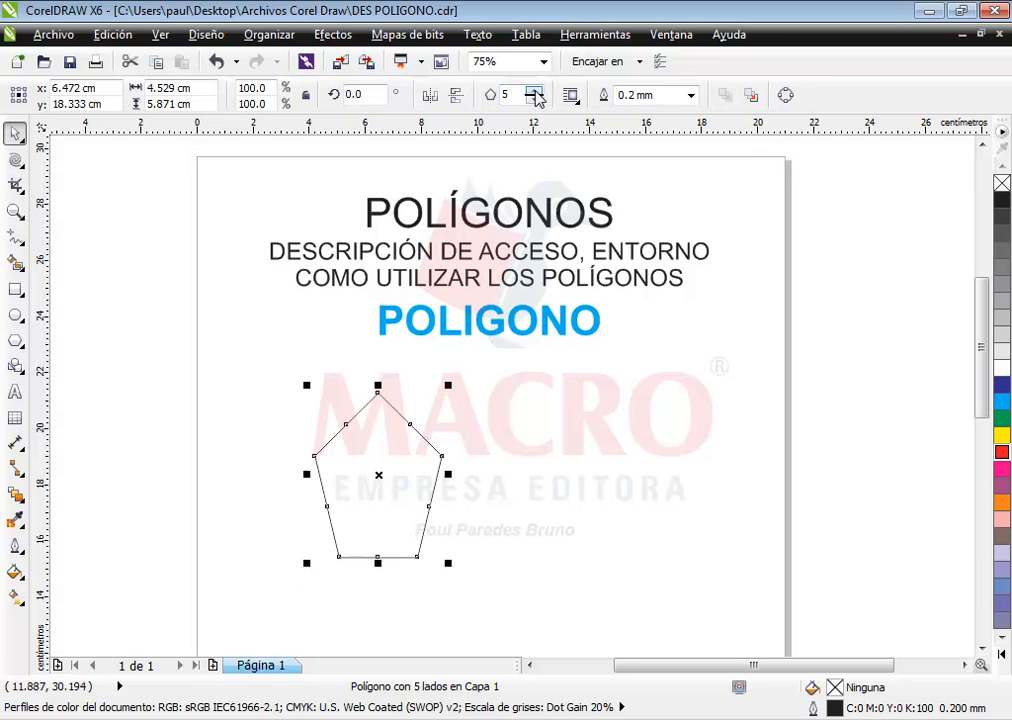
left_click(534, 90)
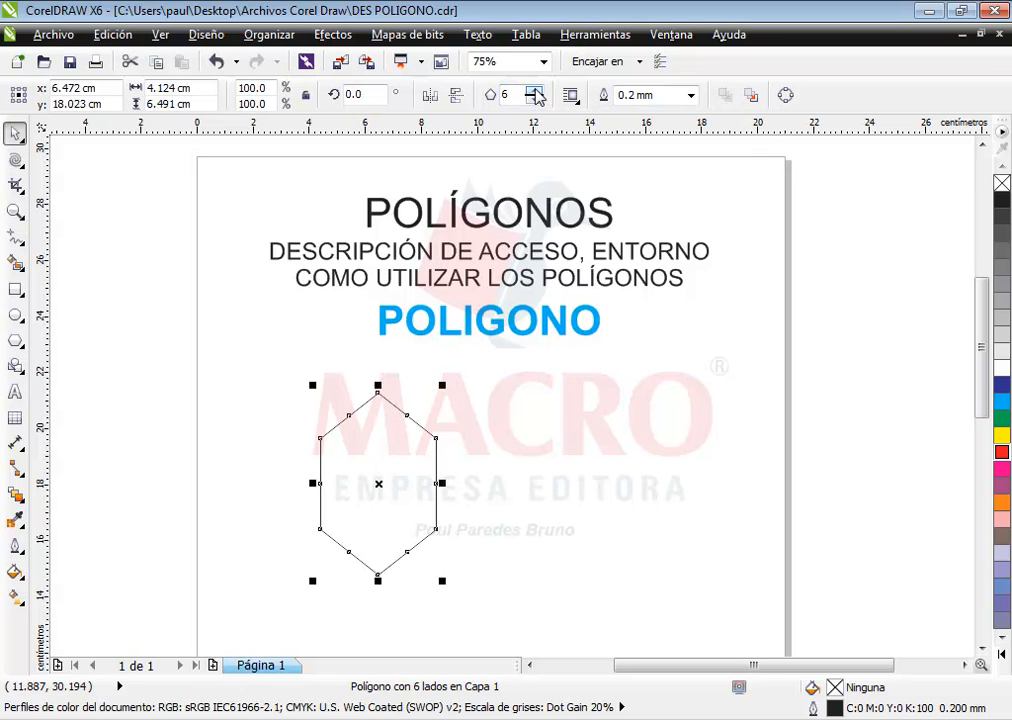
left_click(535, 91)
left_click(535, 91)
left_click(535, 91)
left_click(535, 91)
left_click(535, 91)
left_click(535, 91)
left_click(535, 91)
left_click(535, 91)
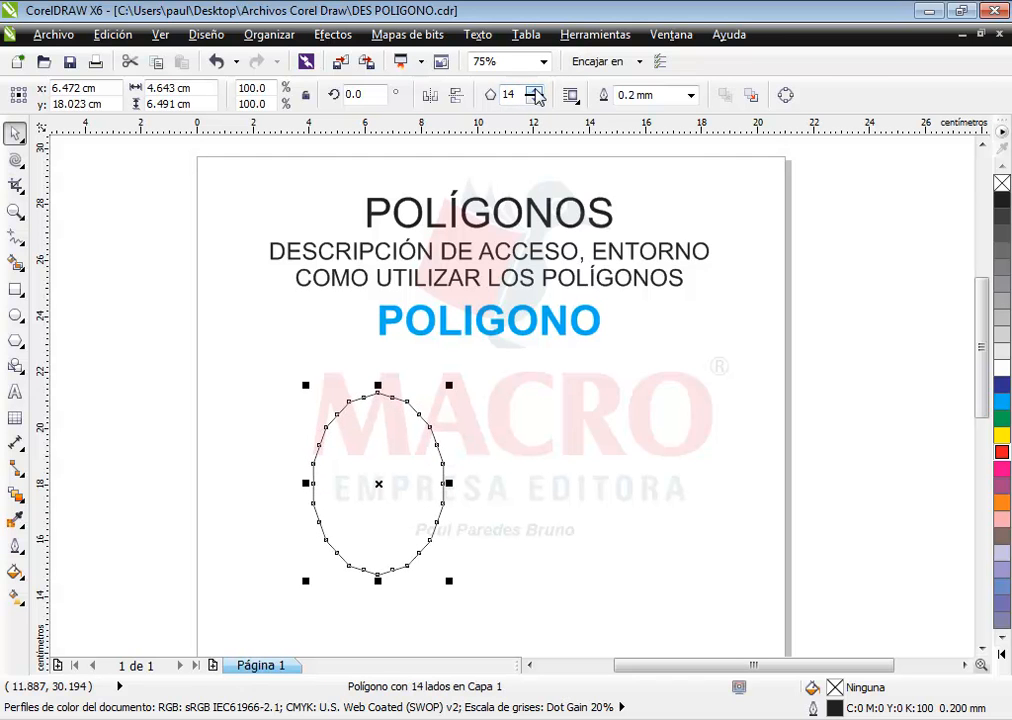
left_click(535, 91)
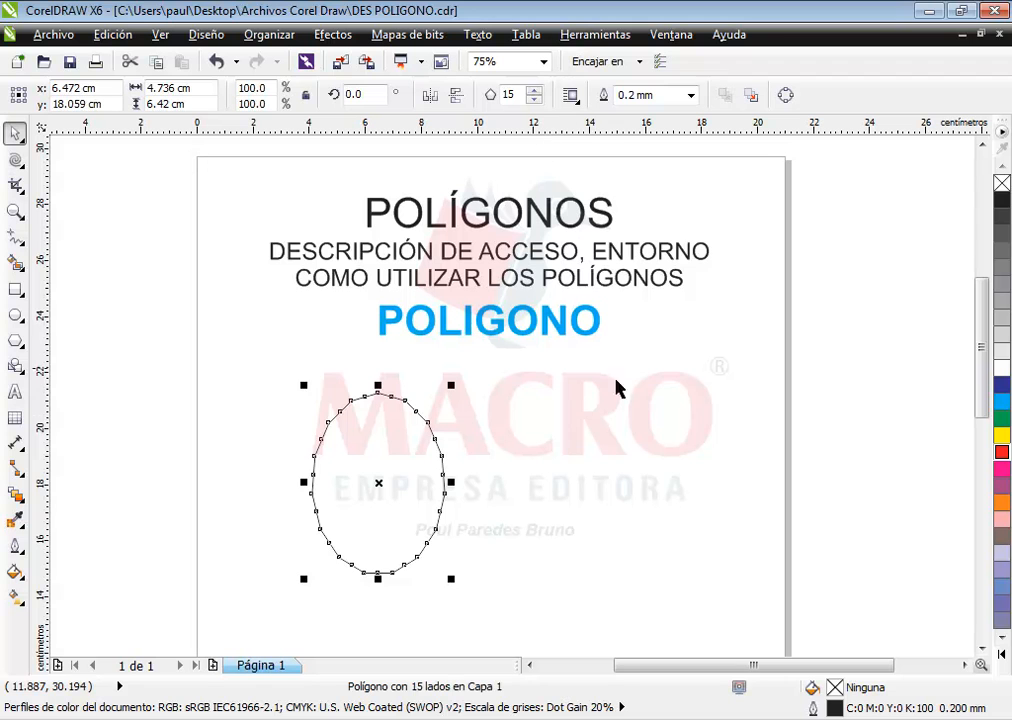
left_click(617, 428)
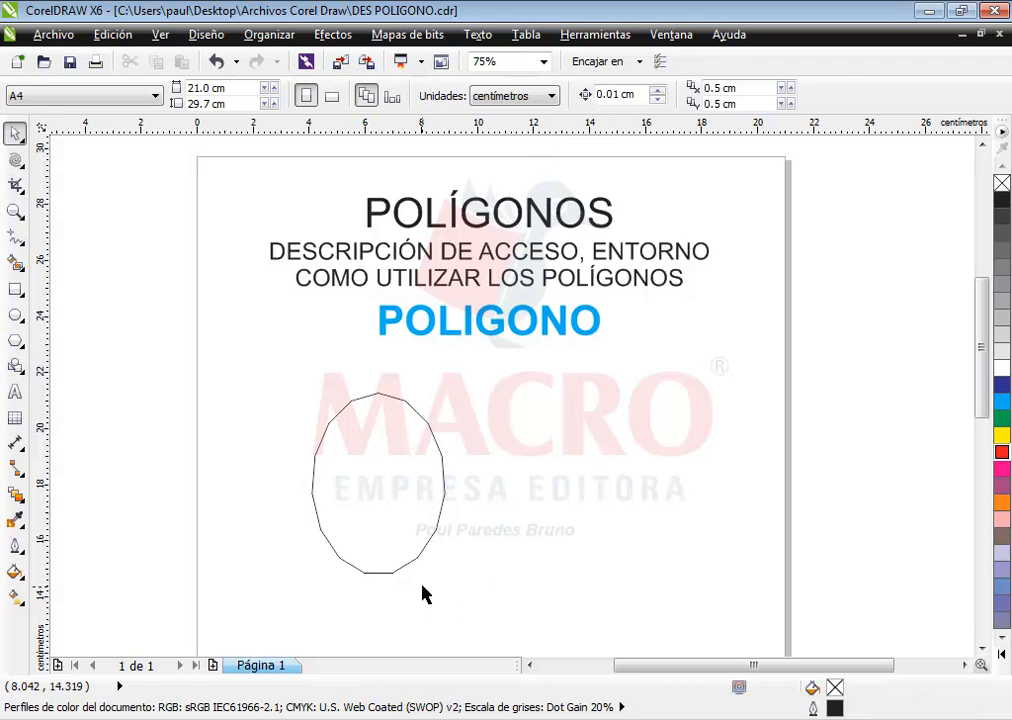
Set the 15-sided polygon's number of sides to 6
left_click(410, 557)
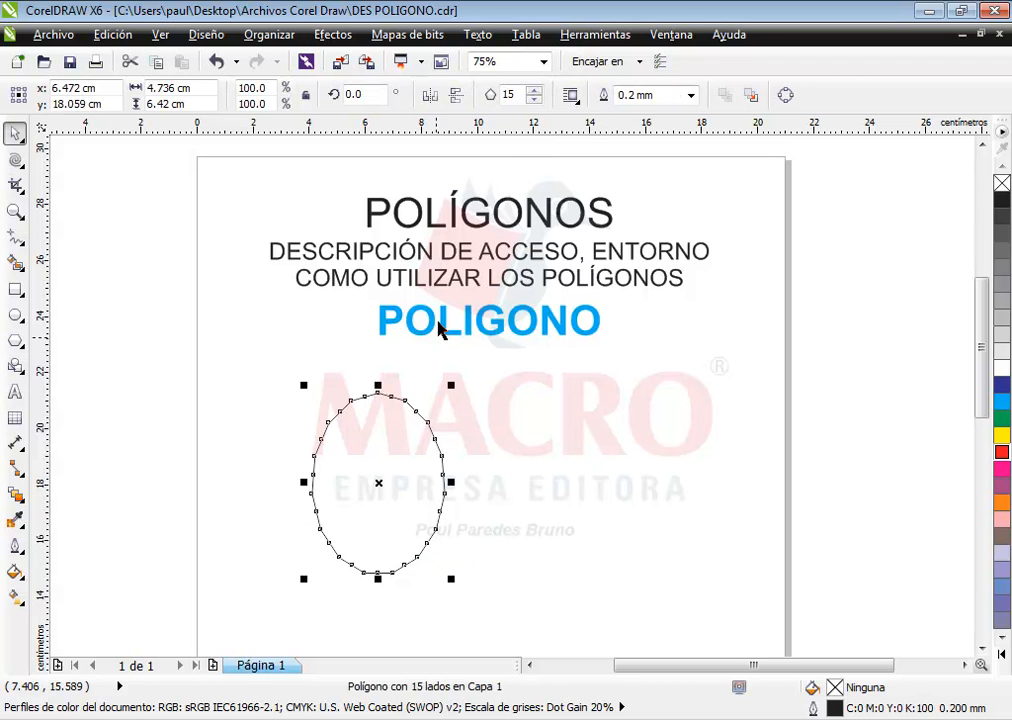
double_click(490, 94)
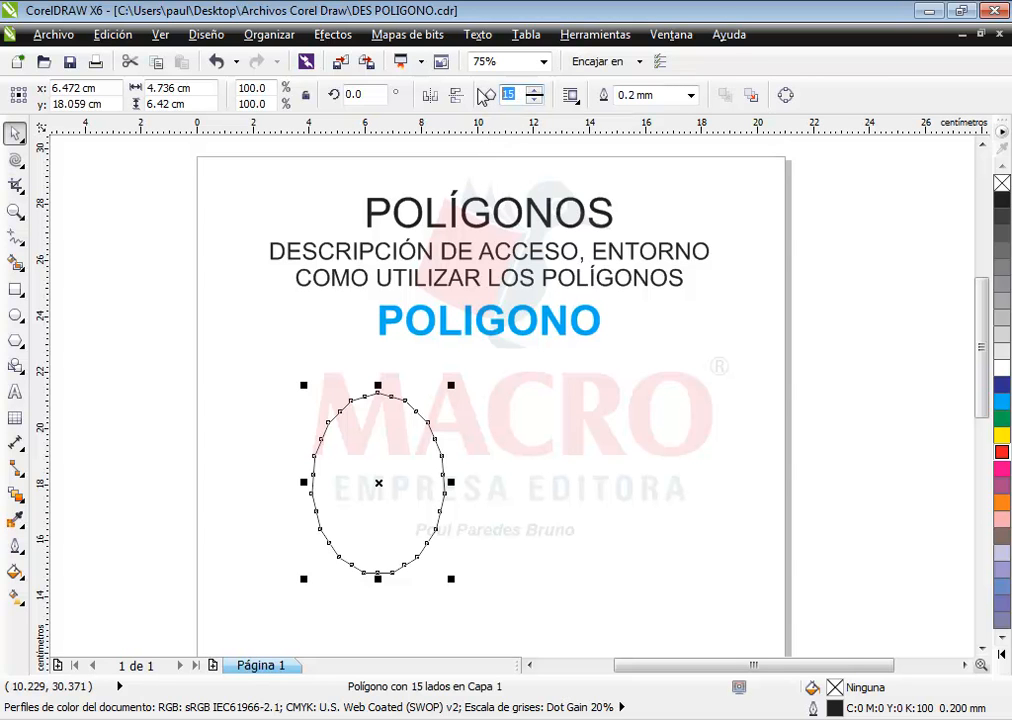
type("6")
key("Return")
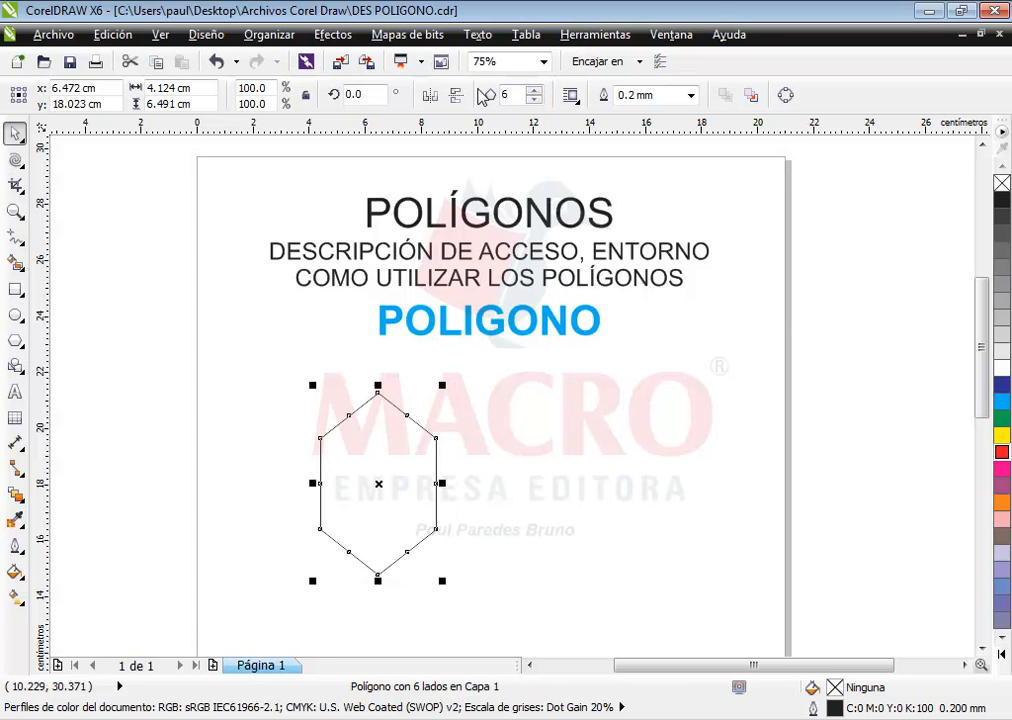
Reshape the hexagon freehand to about 9.5 cm wide and 4 cm tall
left_click_drag(437, 483, 543, 482)
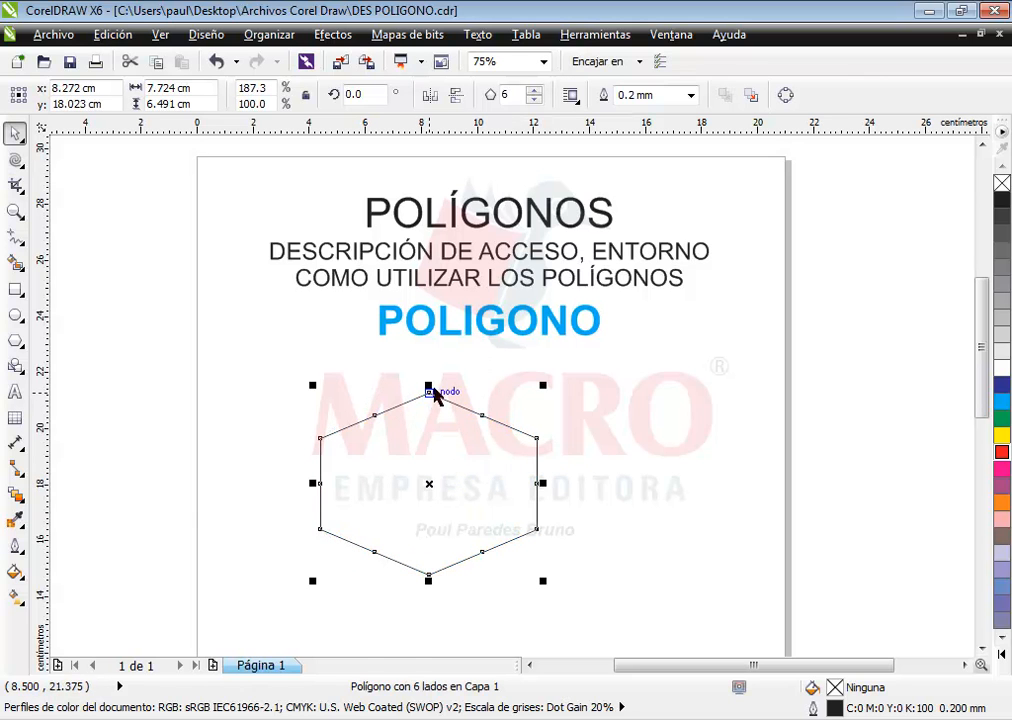
left_click_drag(428, 388, 428, 445)
left_click_drag(425, 560, 481, 458)
left_click_drag(481, 520, 530, 546)
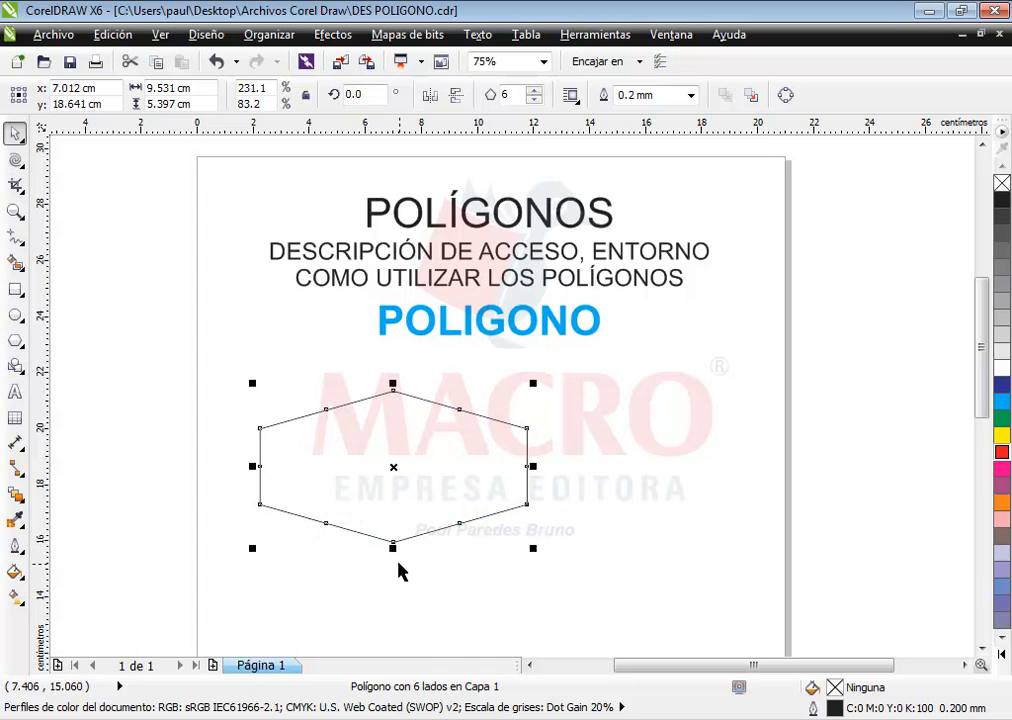
left_click_drag(394, 548, 408, 508)
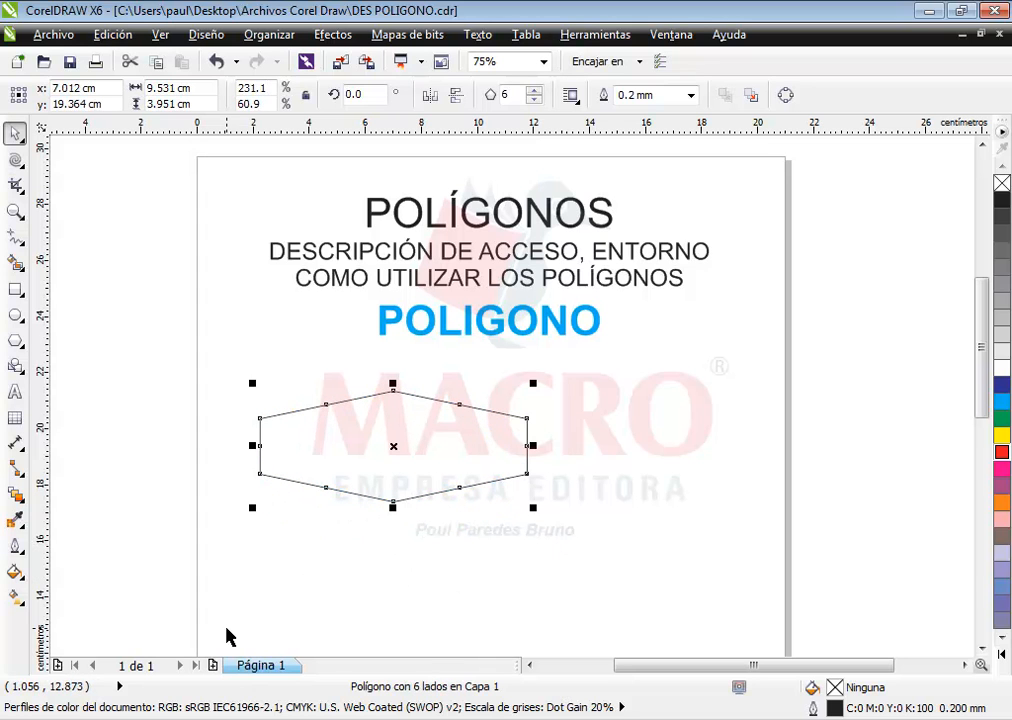
Move the hexagon right and back toward the page's left side, and check its width and height values
left_click_drag(435, 460, 614, 460)
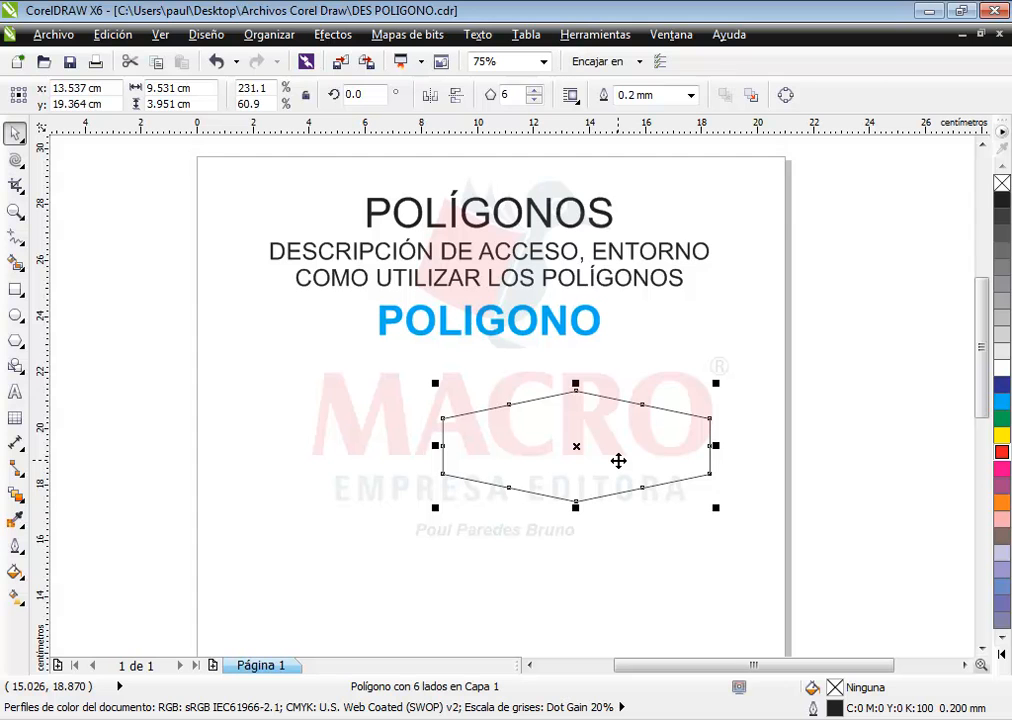
left_click_drag(618, 460, 422, 460)
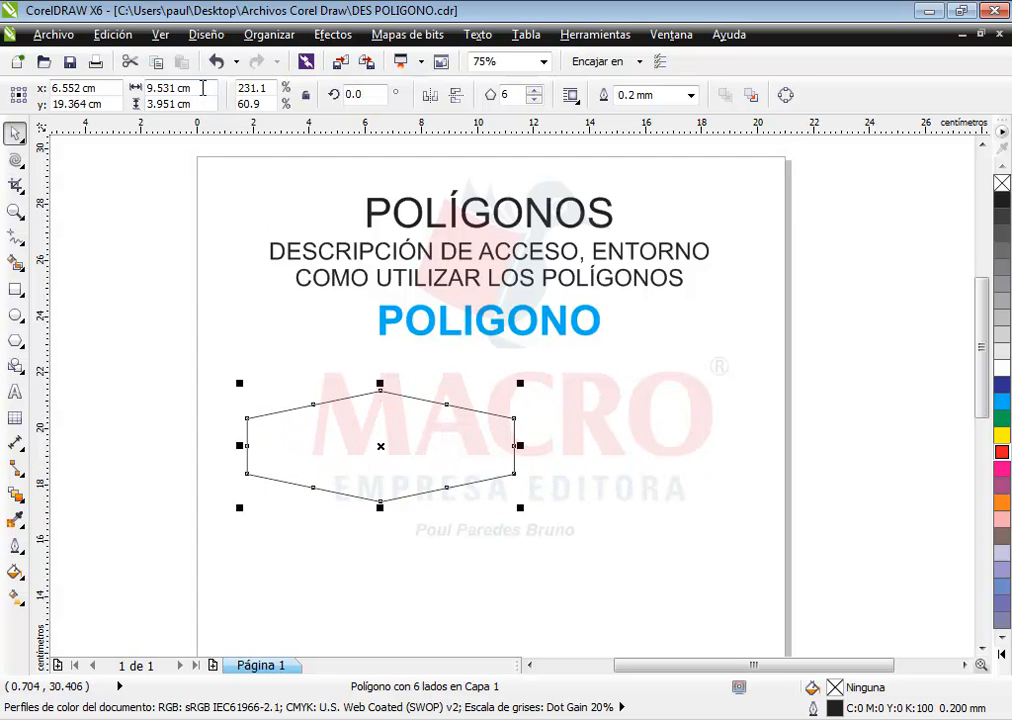
left_click_drag(203, 88, 145, 88)
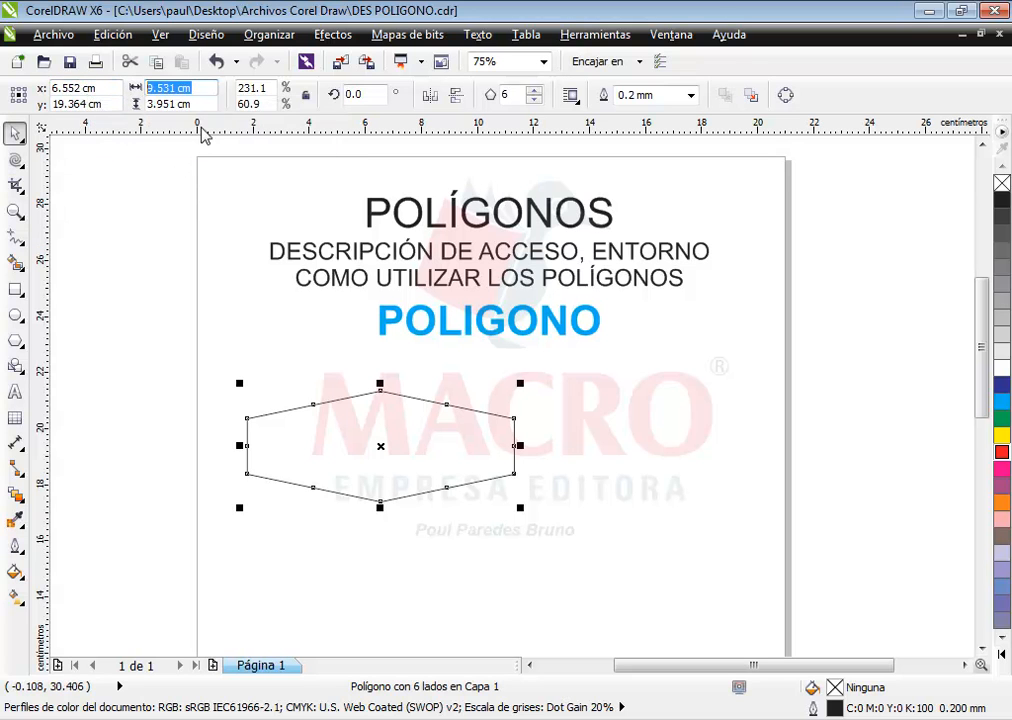
left_click_drag(210, 105, 93, 105)
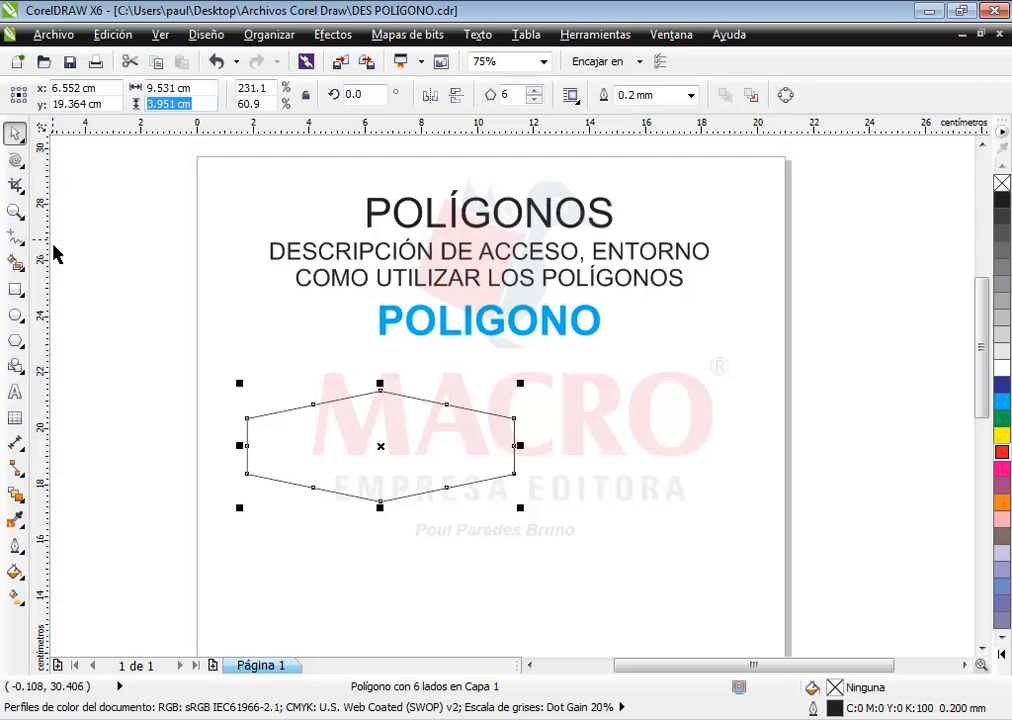
left_click(285, 378)
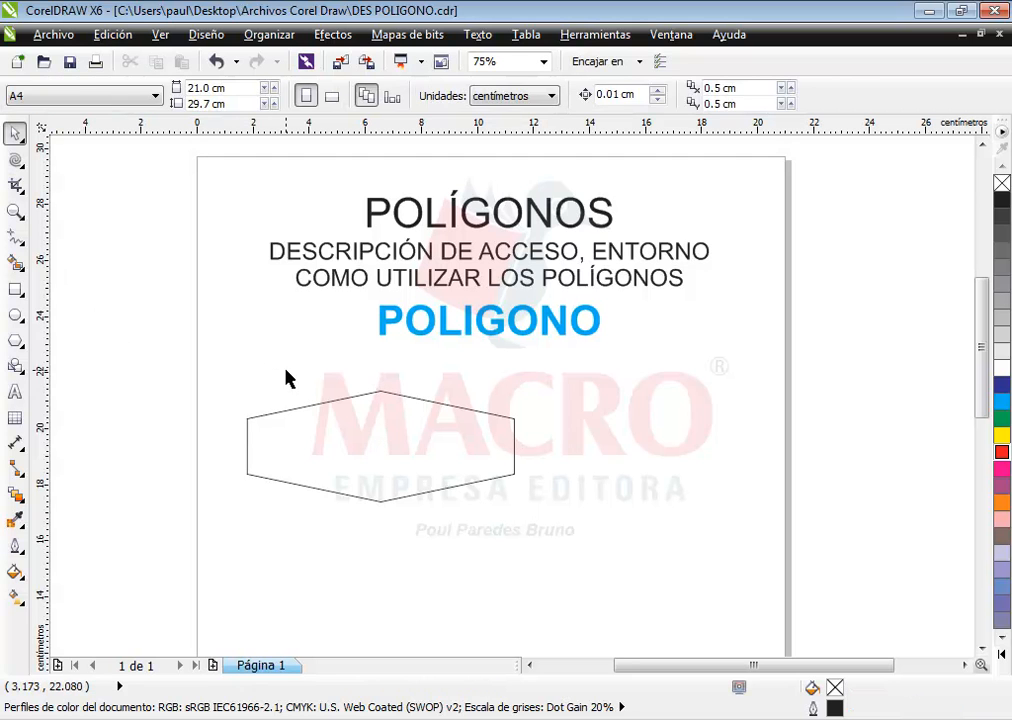
Move the hexagon right to about x 10.1 cm and check its horizontal and vertical position values
left_click_drag(302, 419, 401, 422)
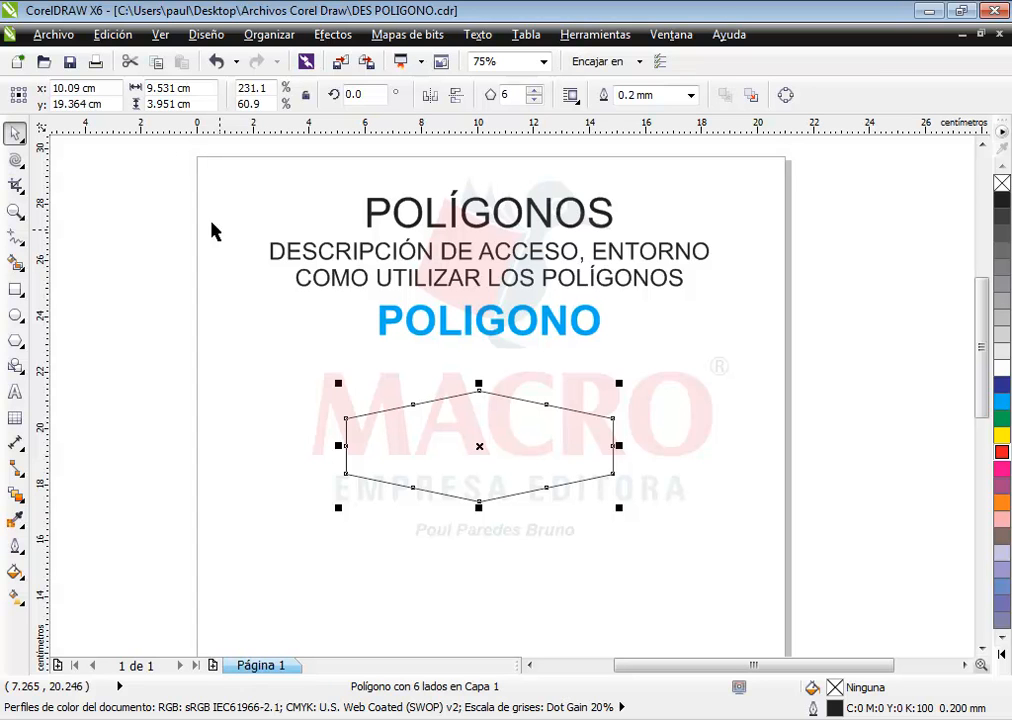
left_click(58, 87)
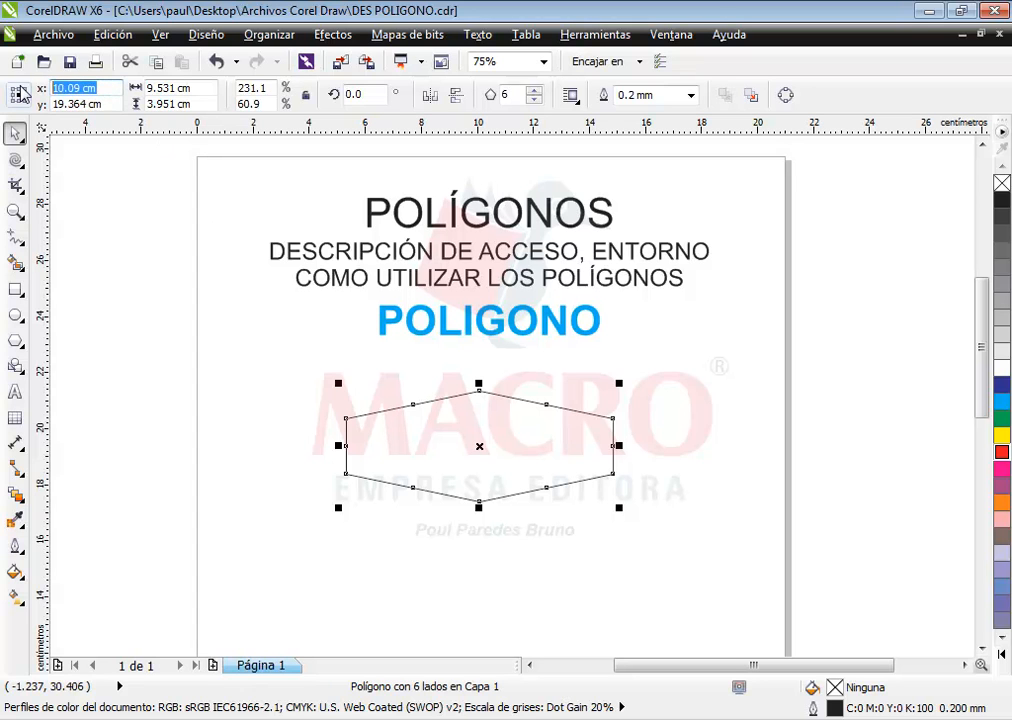
left_click(97, 104)
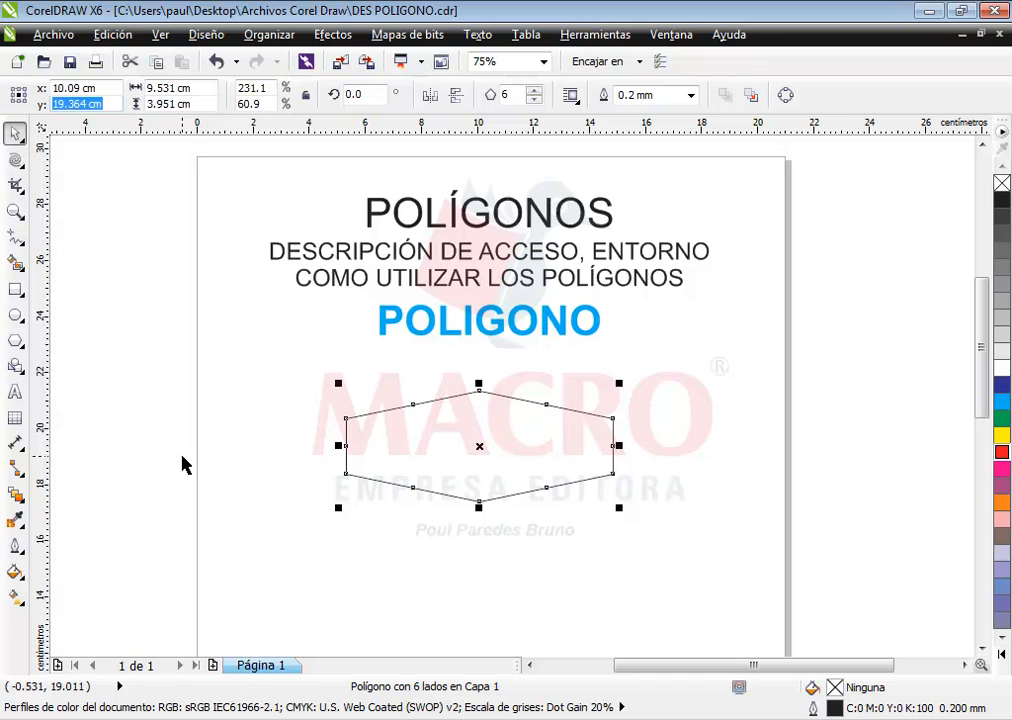
left_click(208, 411)
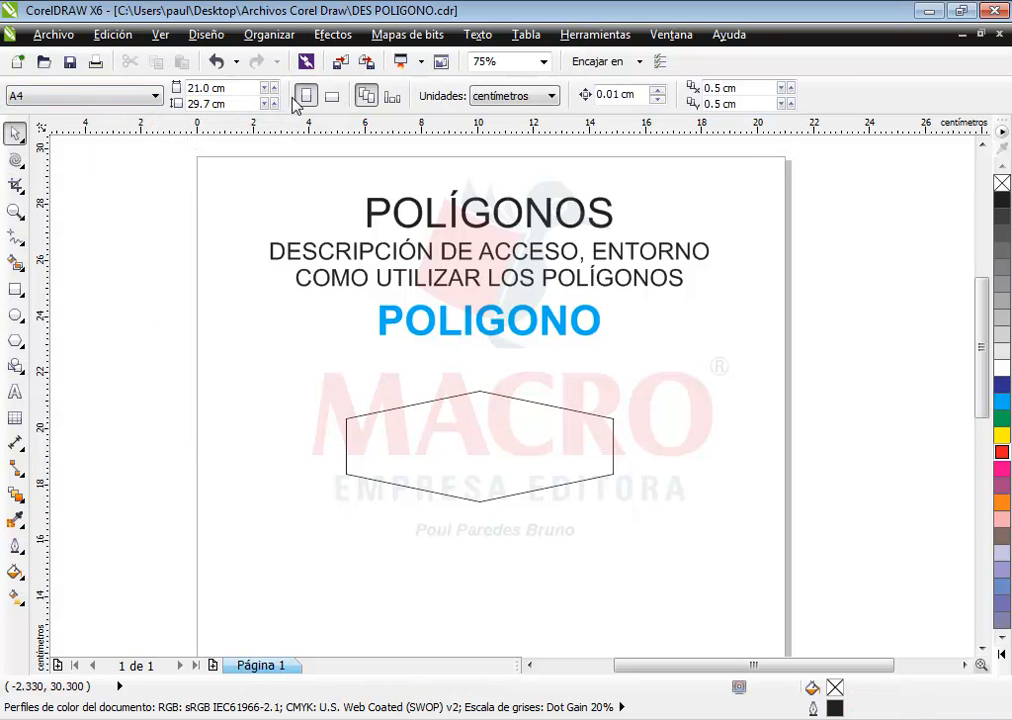
Set the hexagon's width to 6 cm and its height to 5 cm
left_click(481, 461)
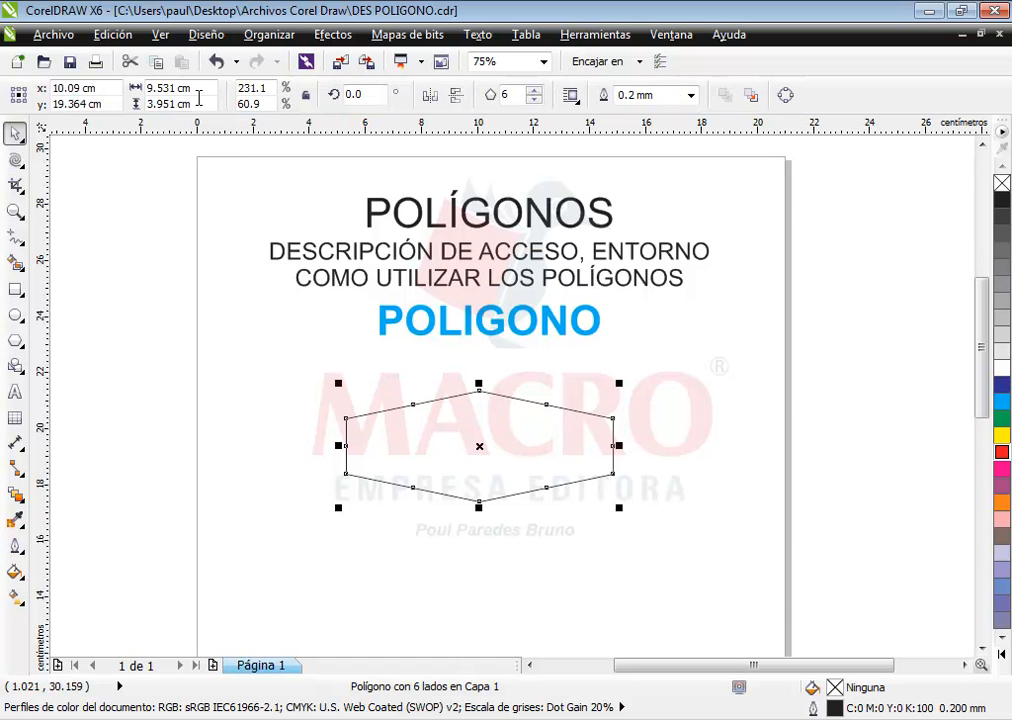
left_click(160, 88)
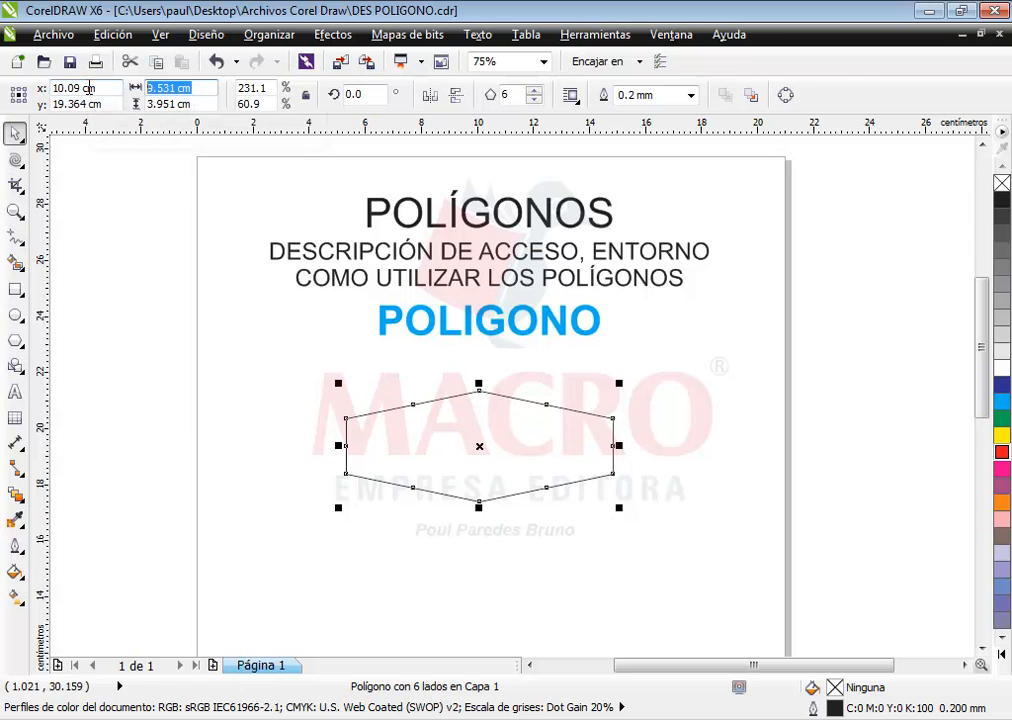
type("6")
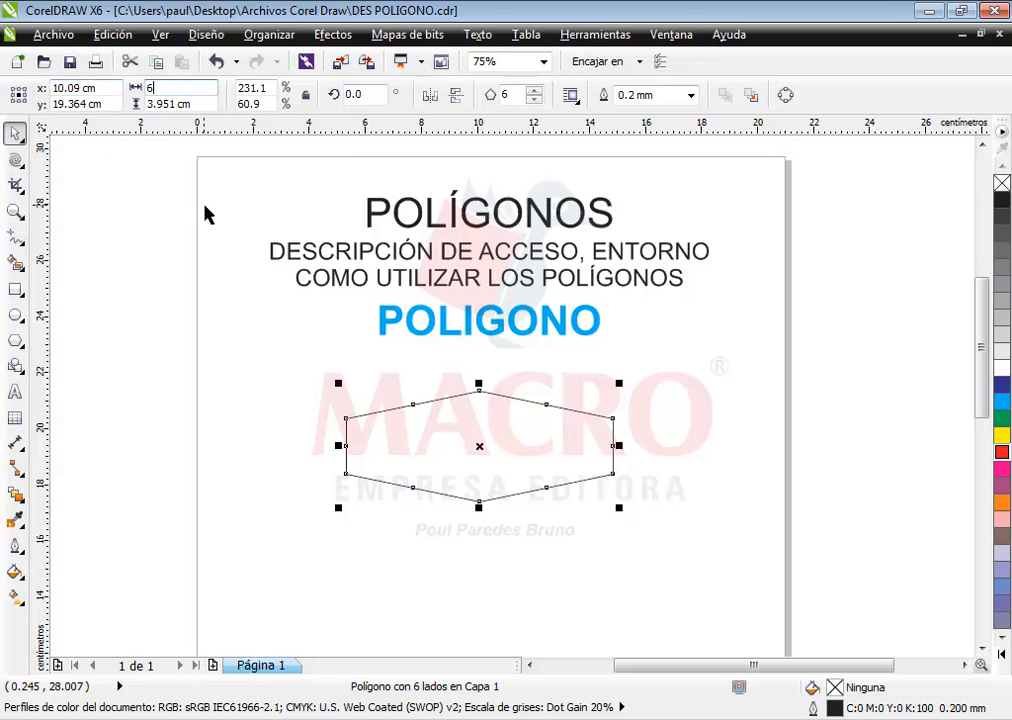
key("Return")
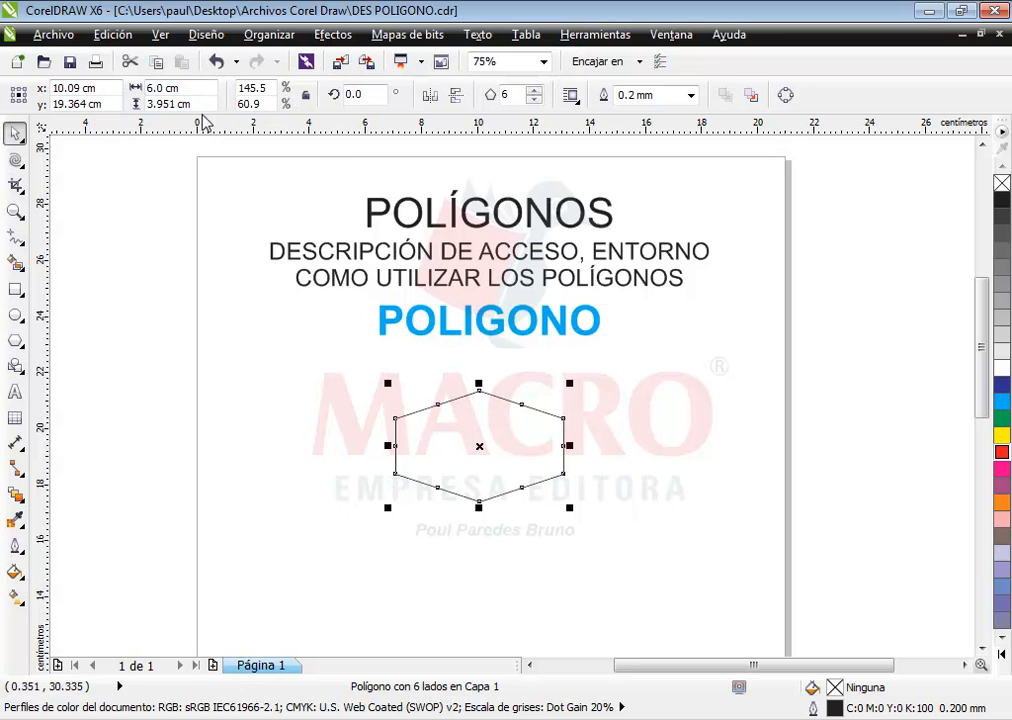
left_click_drag(200, 106, 110, 106)
type("5")
key("Return")
left_click(370, 368)
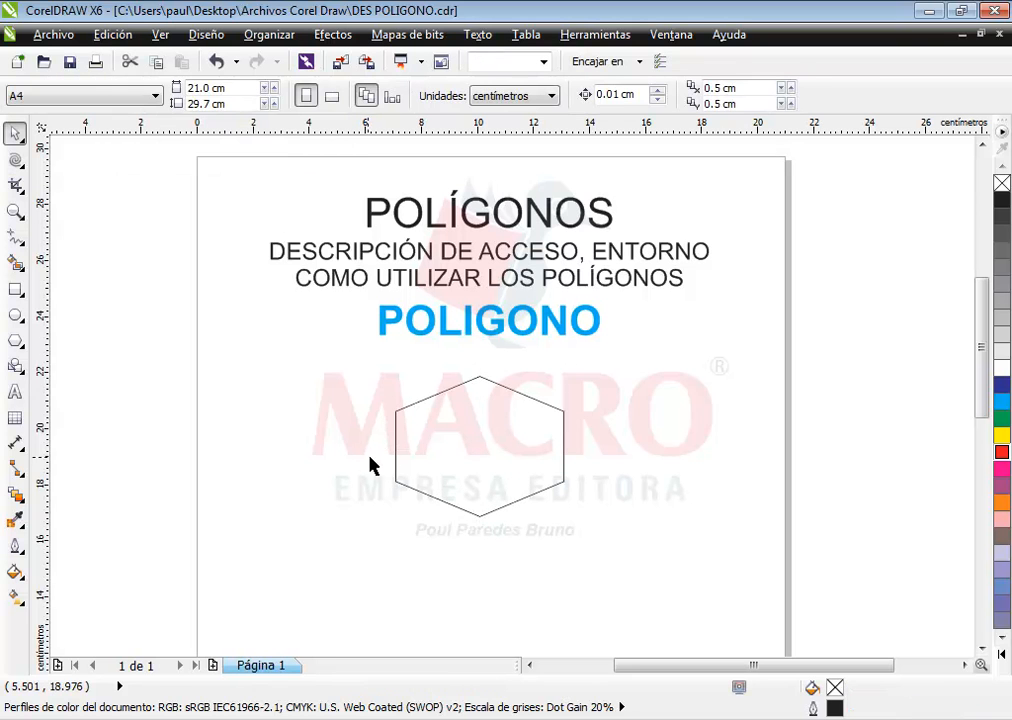
Move the hexagon to about x 4.1 cm, y 18.8 cm and check its horizontal and vertical scale factors
left_click_drag(402, 459, 258, 472)
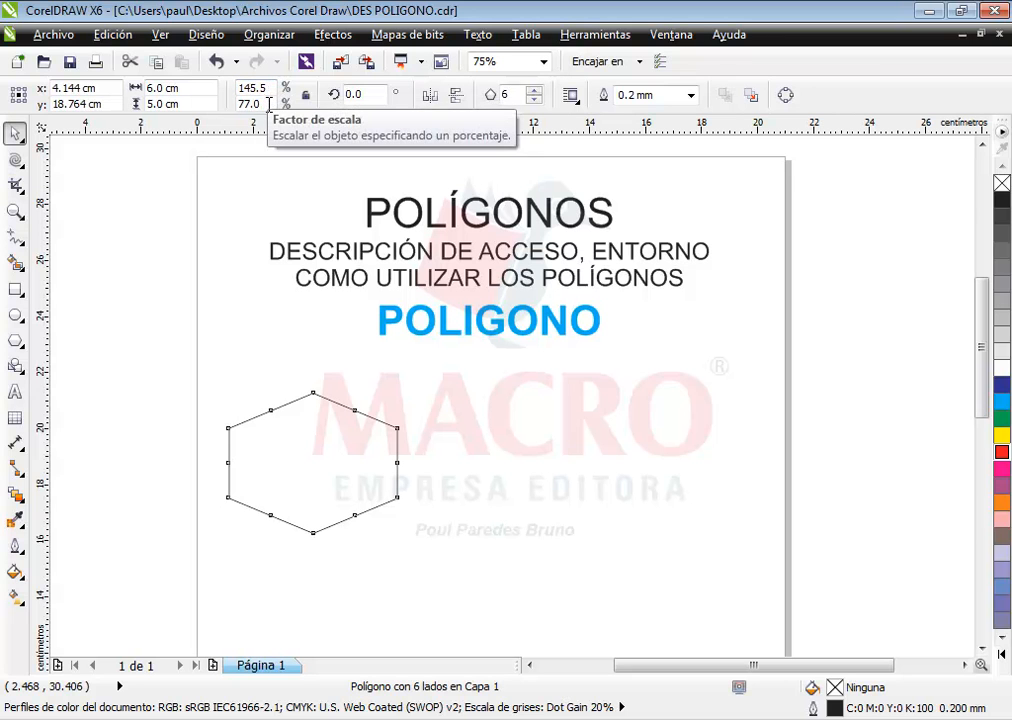
double_click(258, 88)
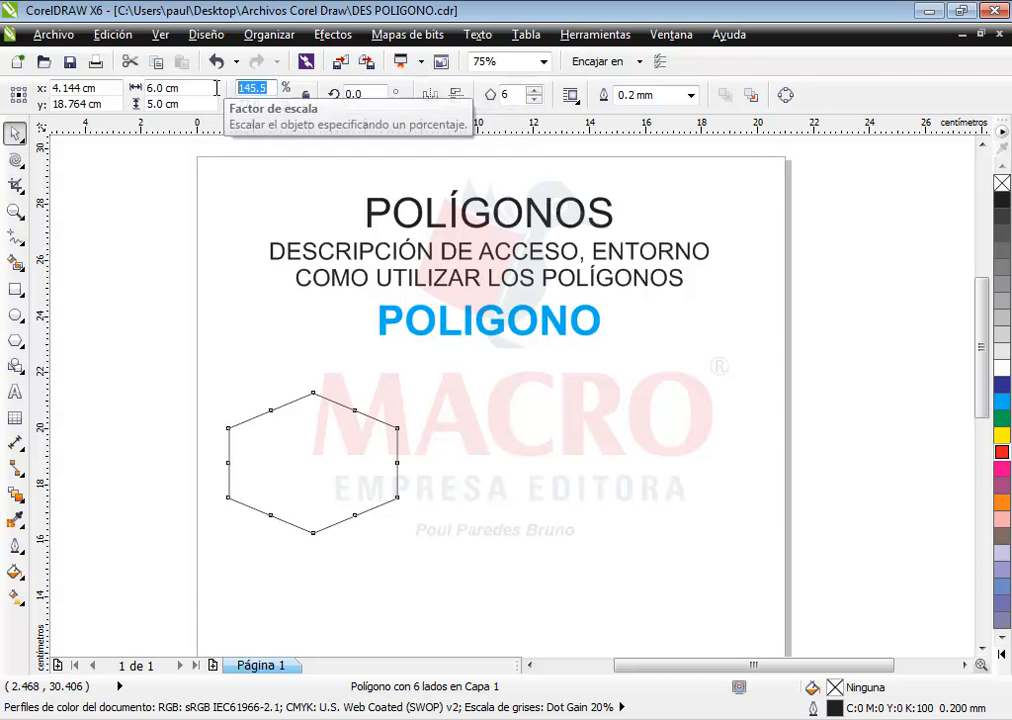
double_click(266, 105)
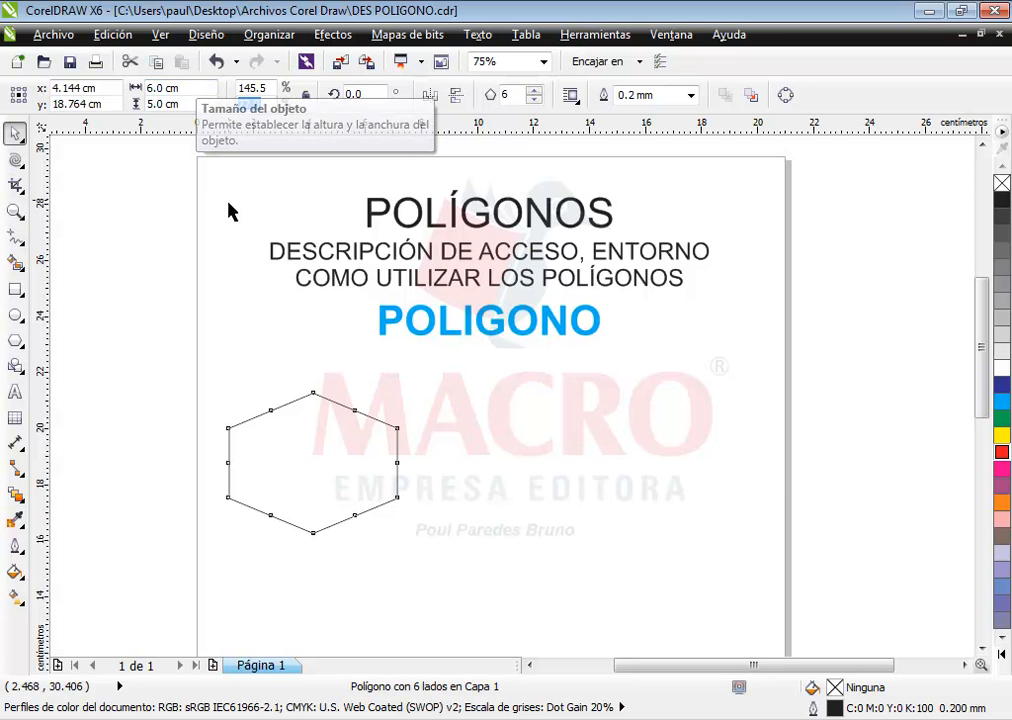
left_click(366, 540)
left_click(369, 511)
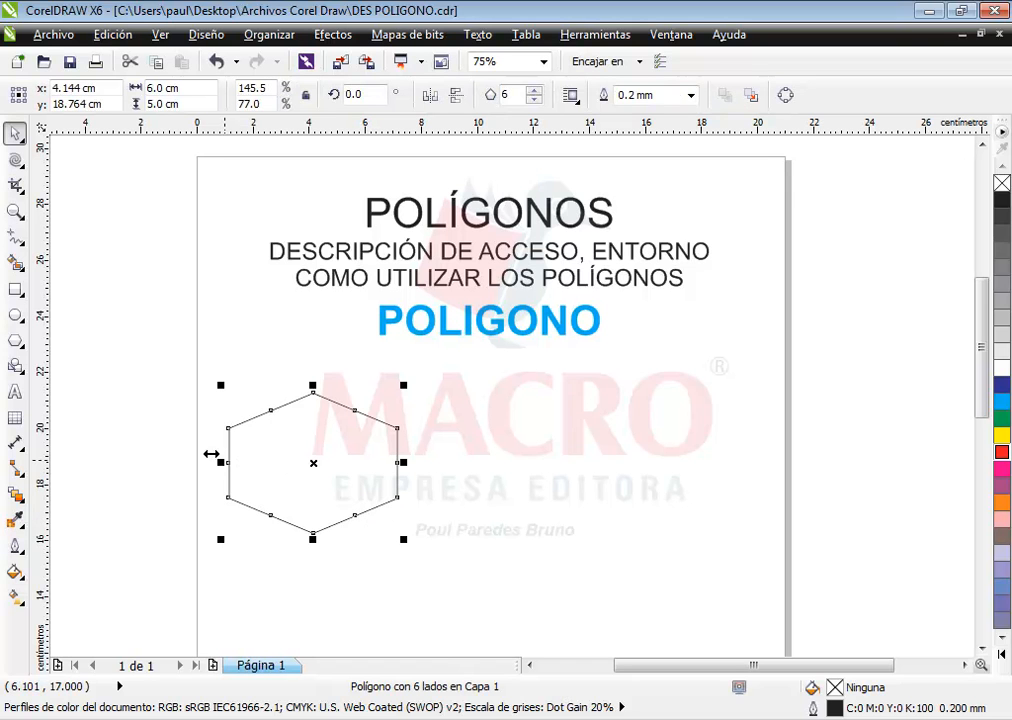
Draw a triangle about 5.2 by 5 cm over the hexagon and raise its number of sides to 6
left_click(16, 340)
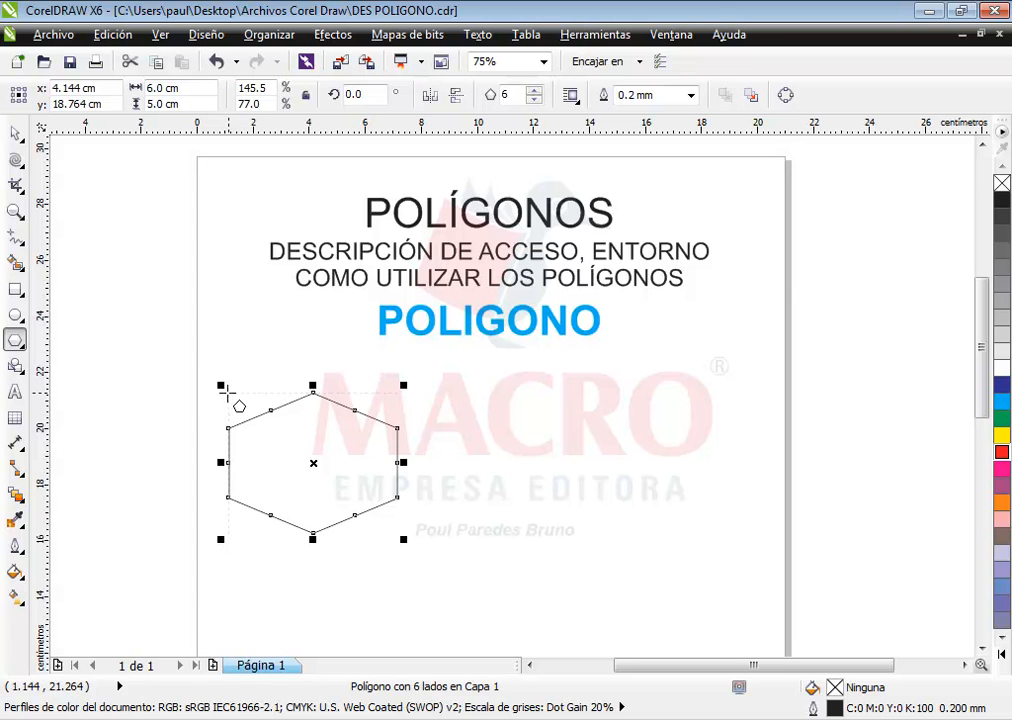
left_click_drag(224, 389, 410, 545)
left_click_drag(405, 562, 407, 584)
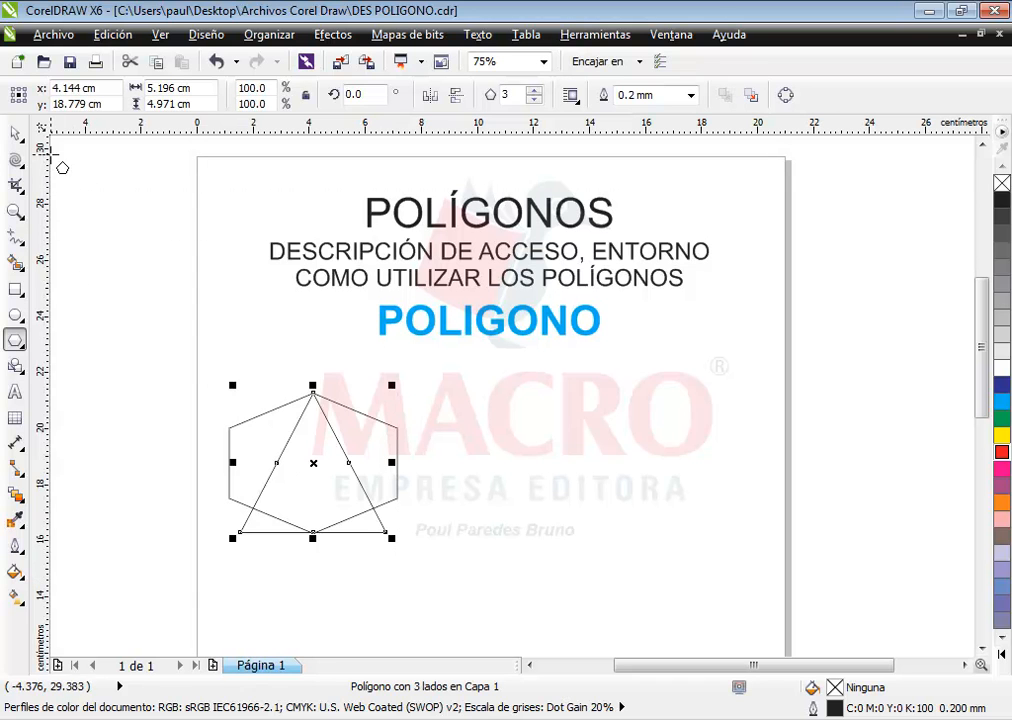
left_click(536, 90)
left_click(536, 90)
left_click(536, 90)
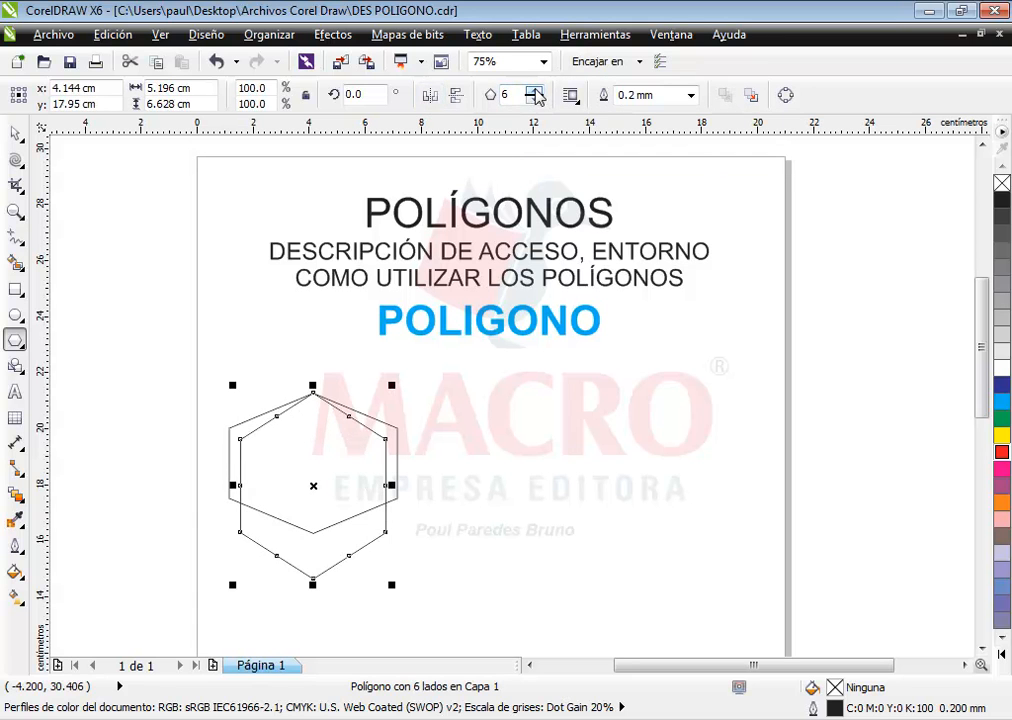
Reduce the newly drawn polygon to 5 sides and move it clear of the hexagon to about x 13.3 cm, y 17.8 cm
left_click(16, 134)
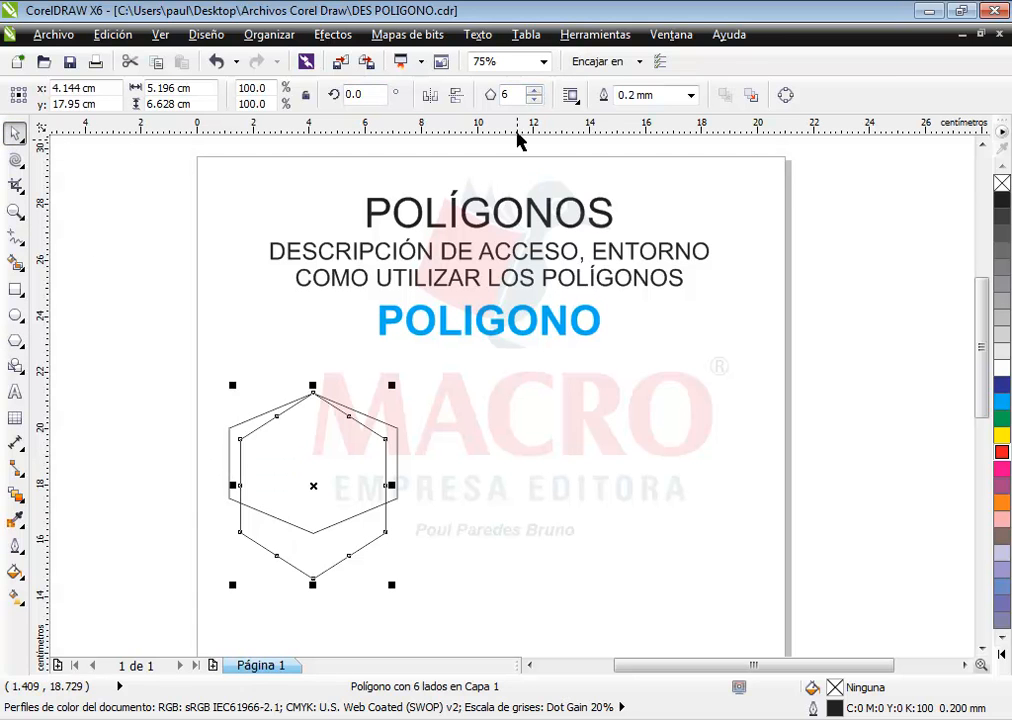
left_click(533, 100)
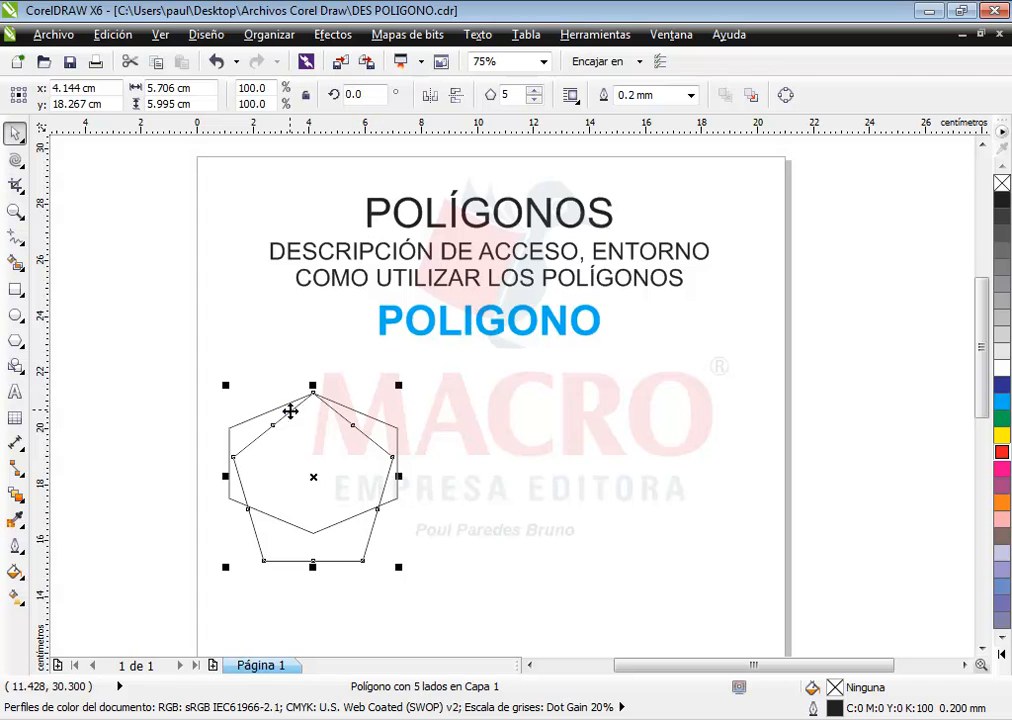
left_click_drag(288, 416, 507, 425)
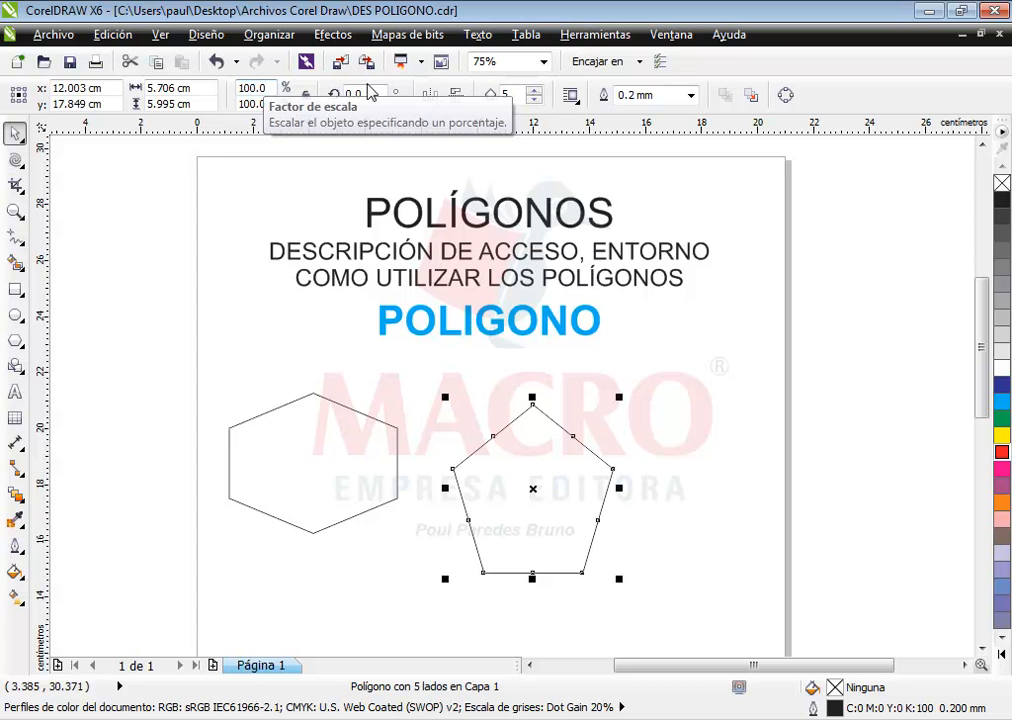
left_click_drag(495, 443, 532, 443)
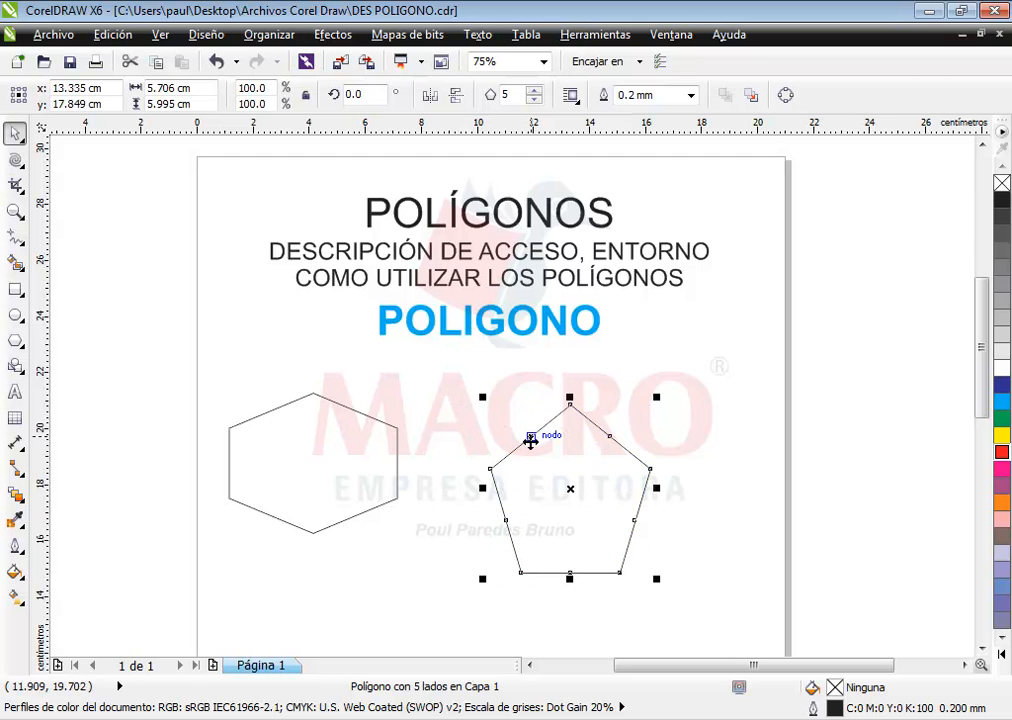
Set the pentagon's rotation angle to 30 degrees
left_click(352, 94)
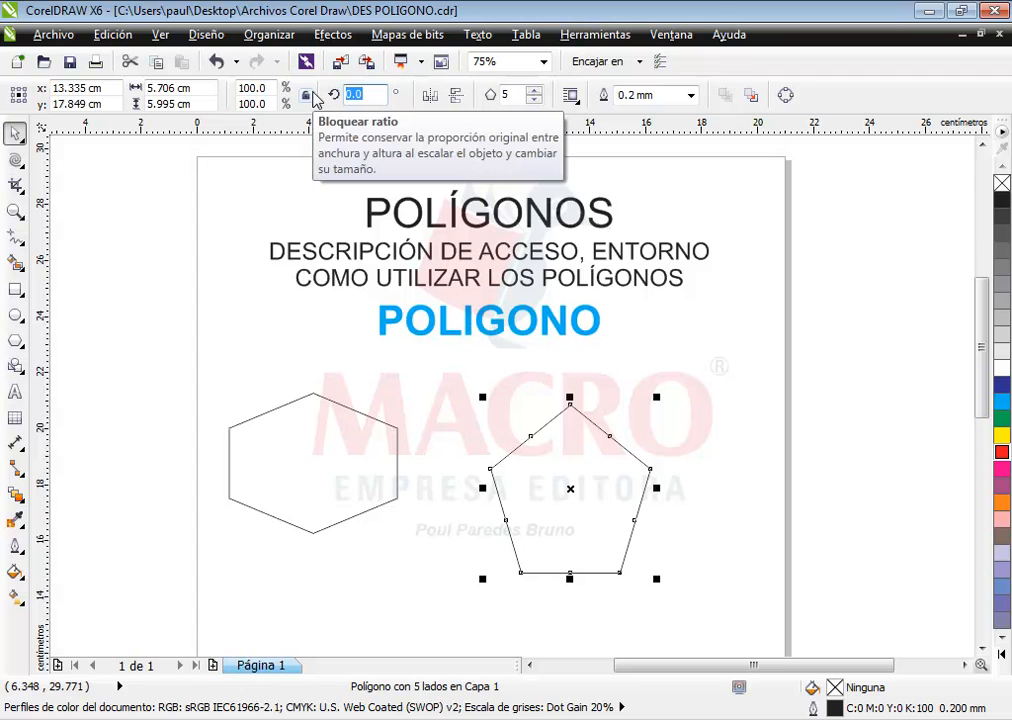
type("30")
key("Return")
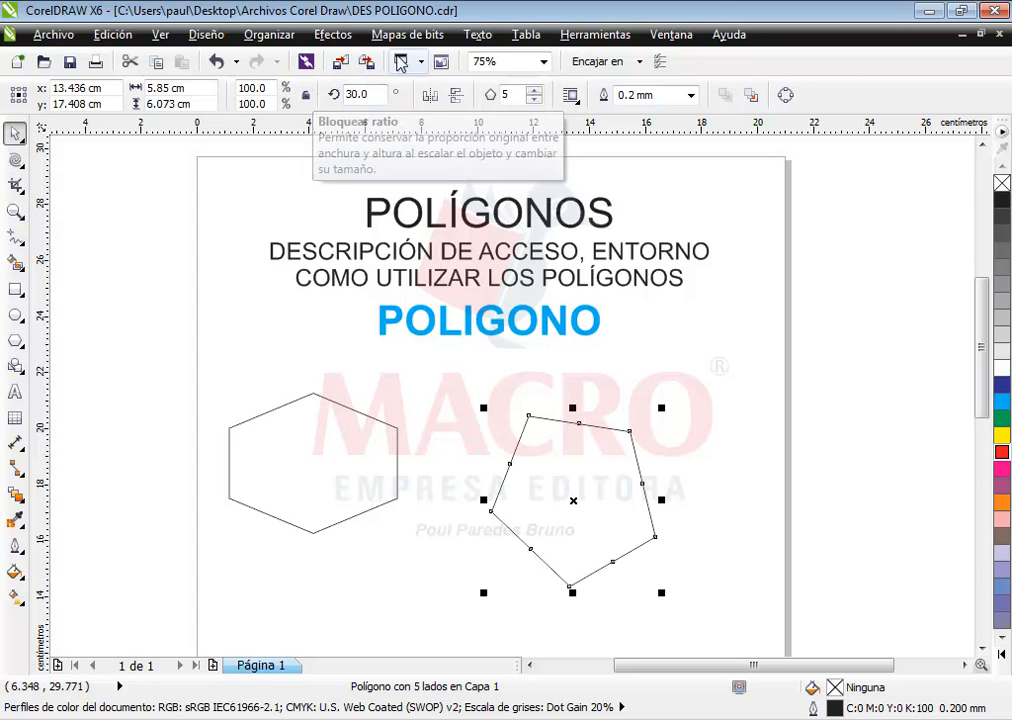
Set the hexagon's rotation angle to -30 degrees
left_click(333, 492)
left_click(352, 94)
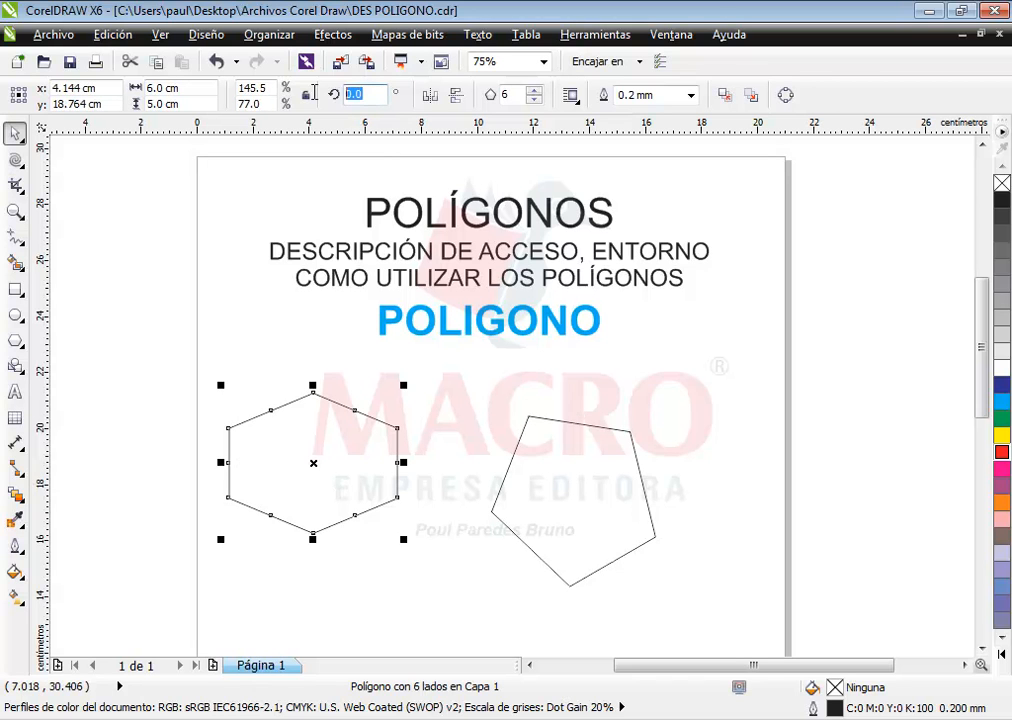
type("-30")
key("Return")
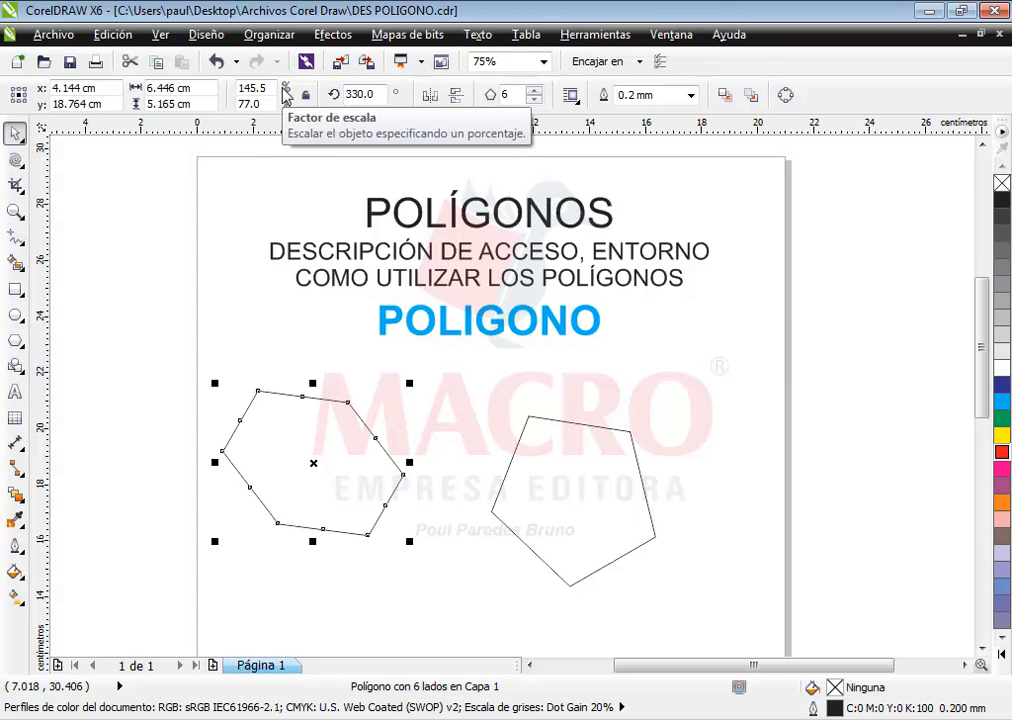
left_click(379, 97)
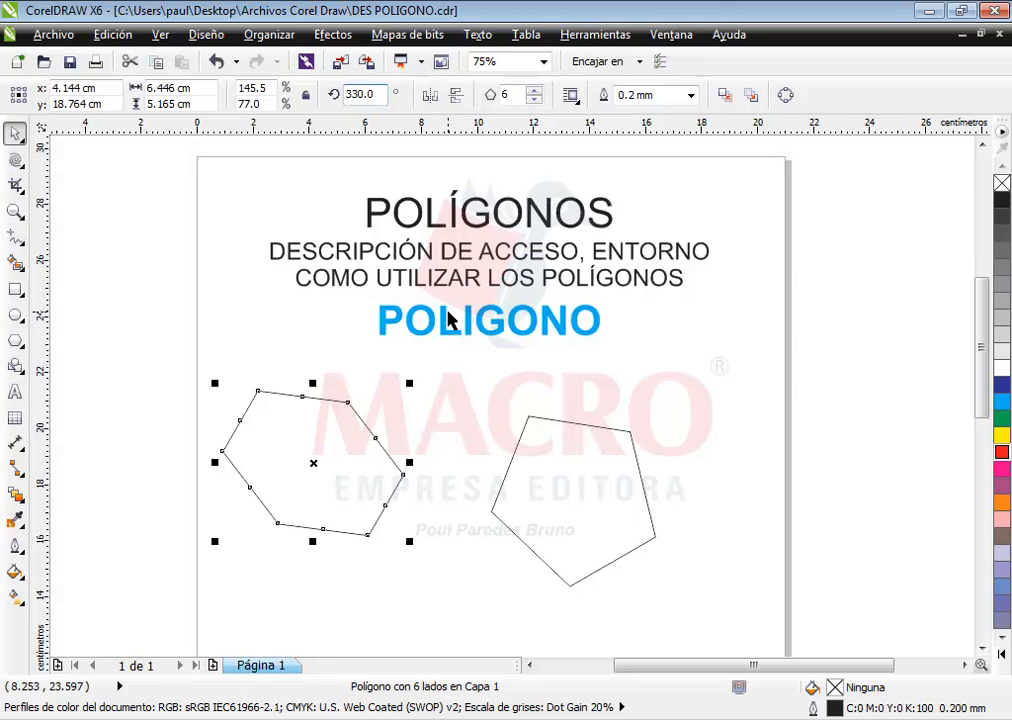
Set the rotation angle of both the pentagon and the hexagon back to 0 degrees
left_click(590, 481)
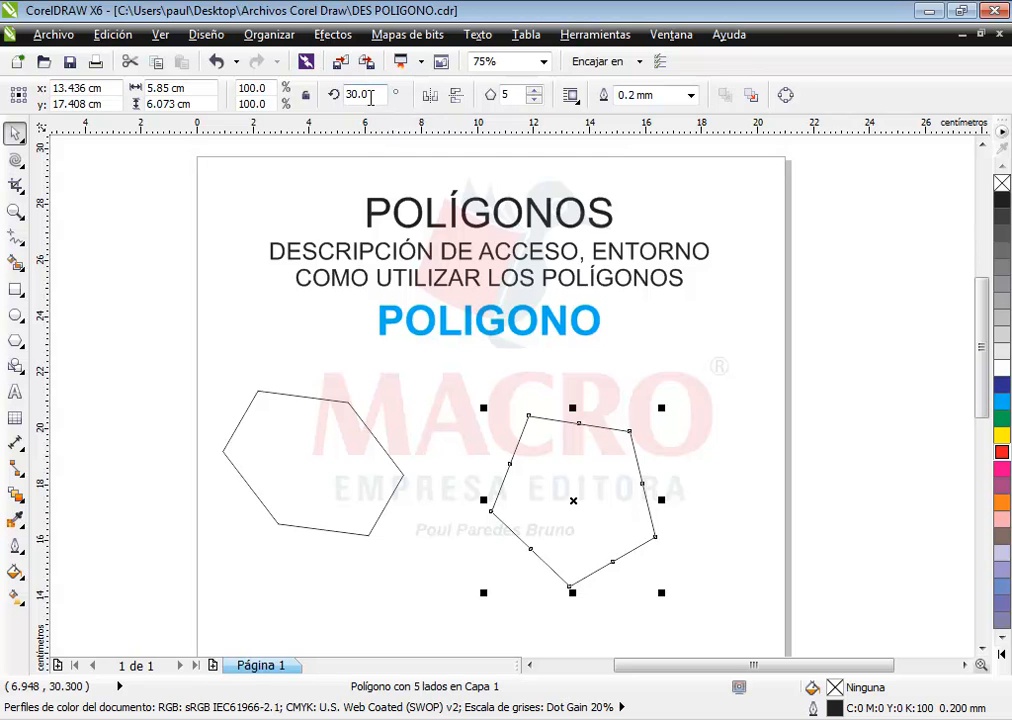
left_click(369, 96)
type("0")
key("Return")
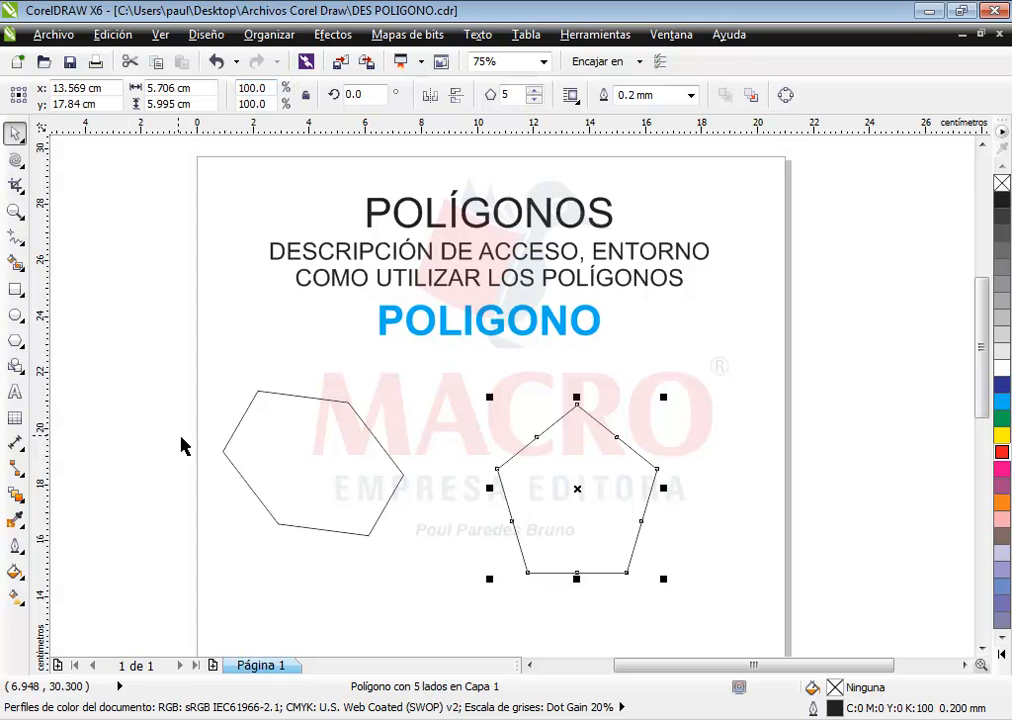
left_click(224, 450)
double_click(380, 100)
type("0")
key("Return")
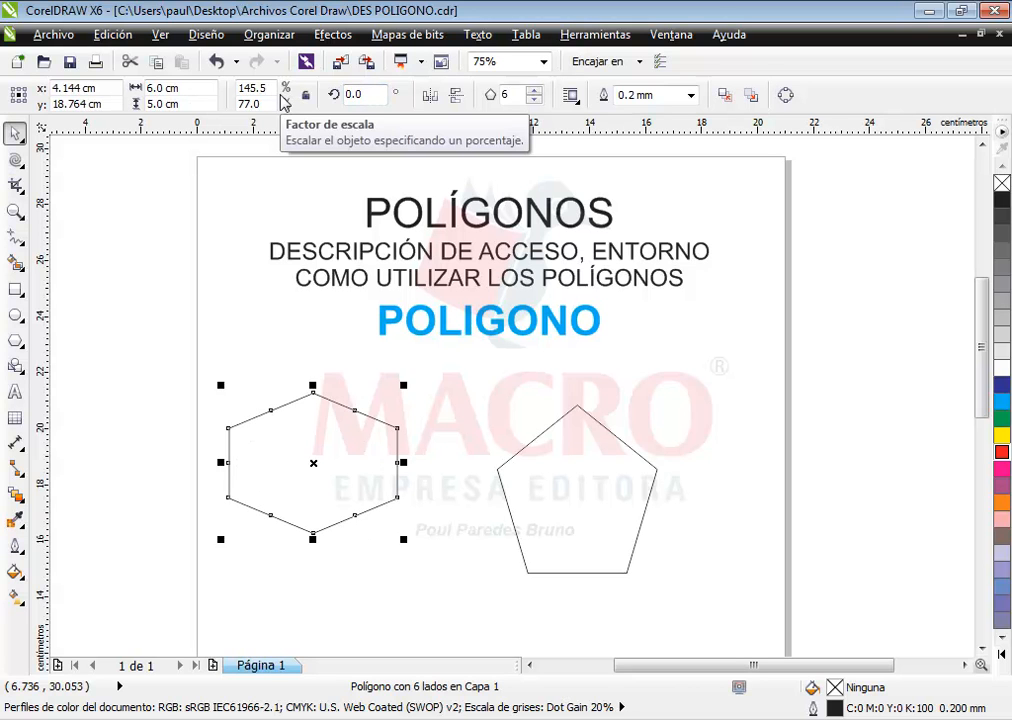
Rotate the hexagon freehand to about 53 degrees and the pentagon freehand to about 313 degrees
left_click(380, 414)
left_click_drag(403, 385, 302, 277)
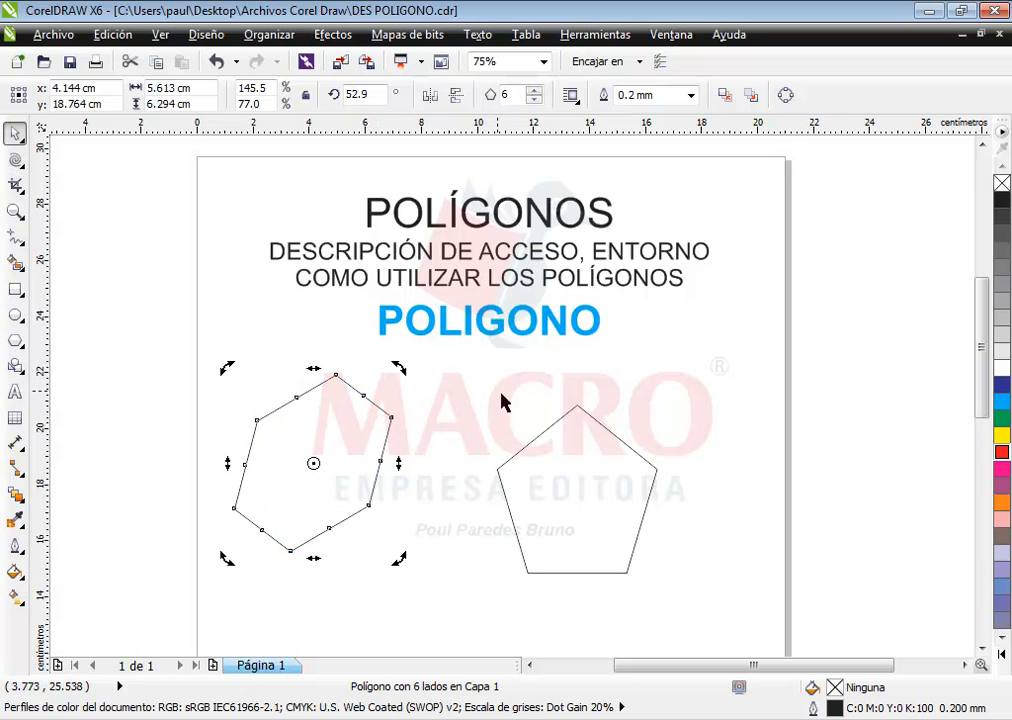
left_click(557, 450)
left_click(557, 450)
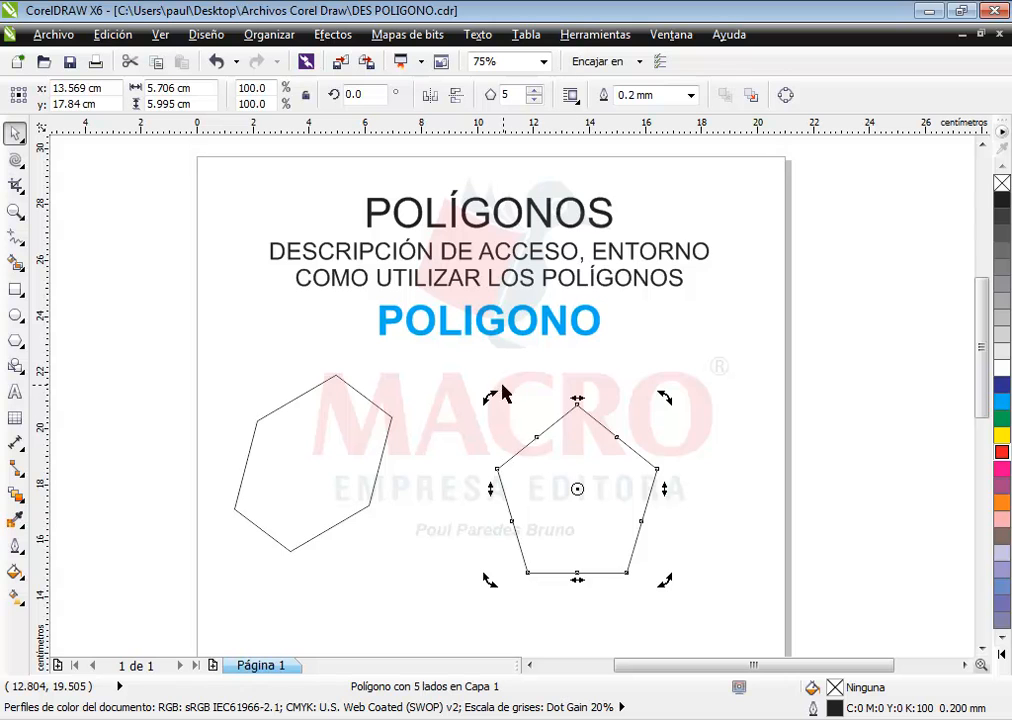
left_click_drag(490, 397, 583, 408)
Move the pentagon to about x 17.3 cm, y 18.6 cm and place a horizontally mirrored copy beside it at about x 11.5 cm
left_click(588, 510)
left_click_drag(588, 510, 735, 478)
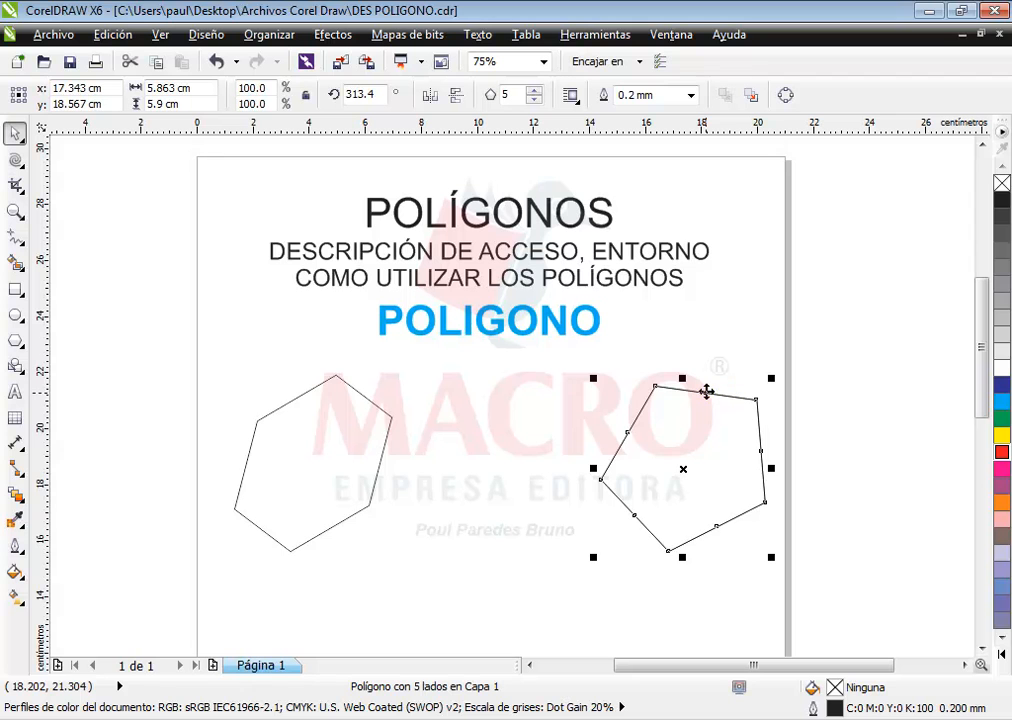
left_click_drag(725, 481, 552, 491)
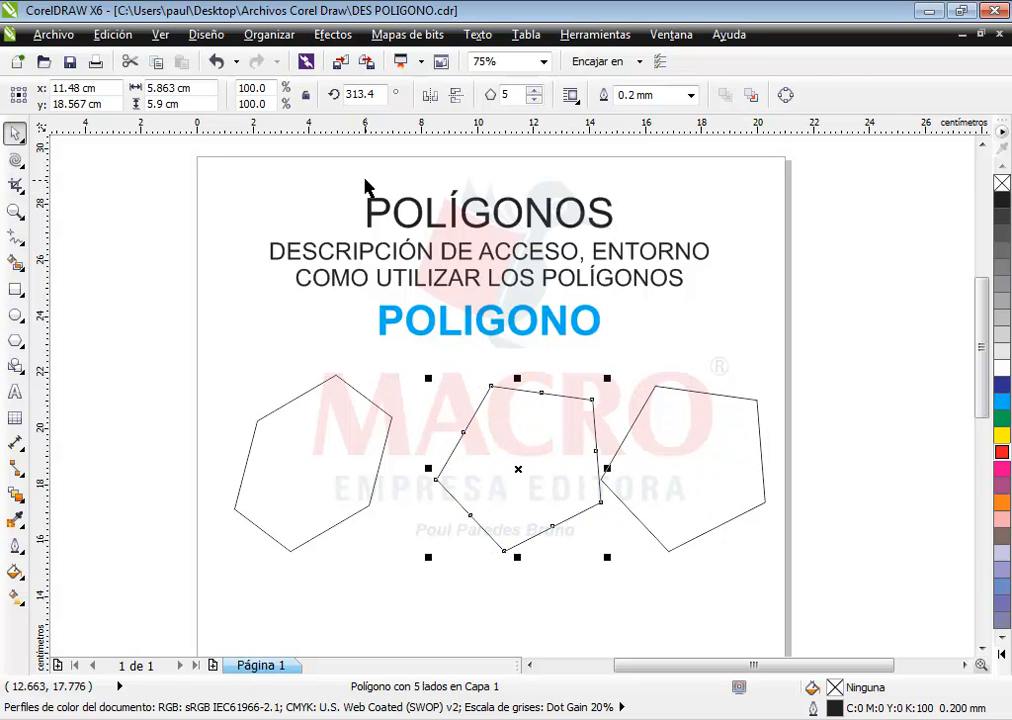
left_click(431, 95)
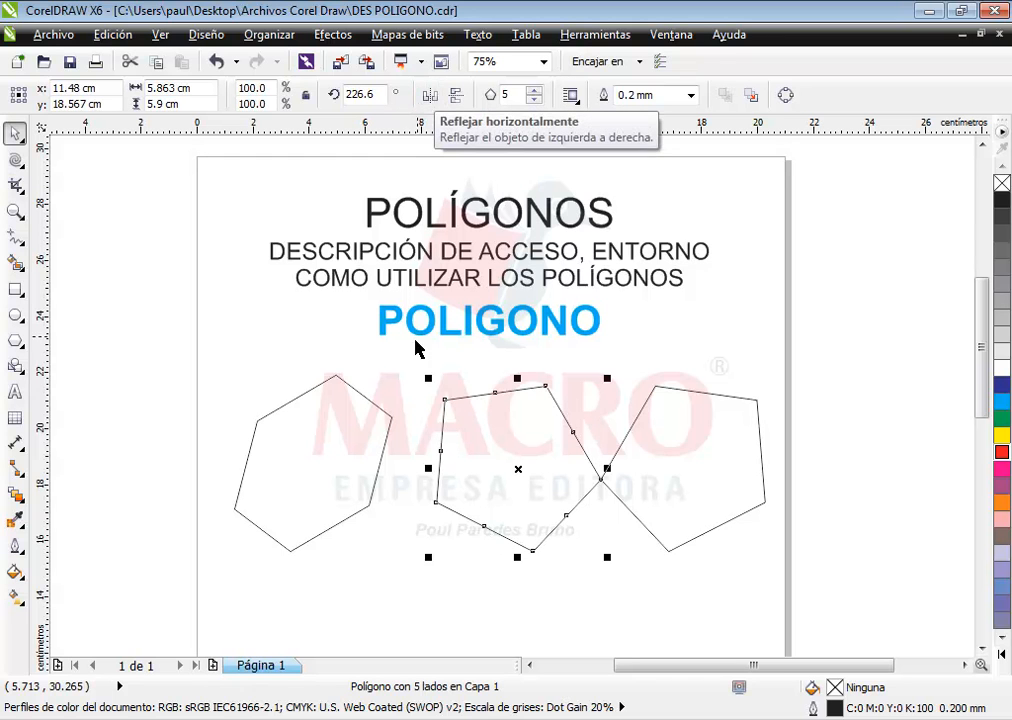
Move the hexagon up, shrink it to about 4.6 by 5.2 cm, and place a vertically mirrored copy directly below it
left_click_drag(346, 463, 330, 409)
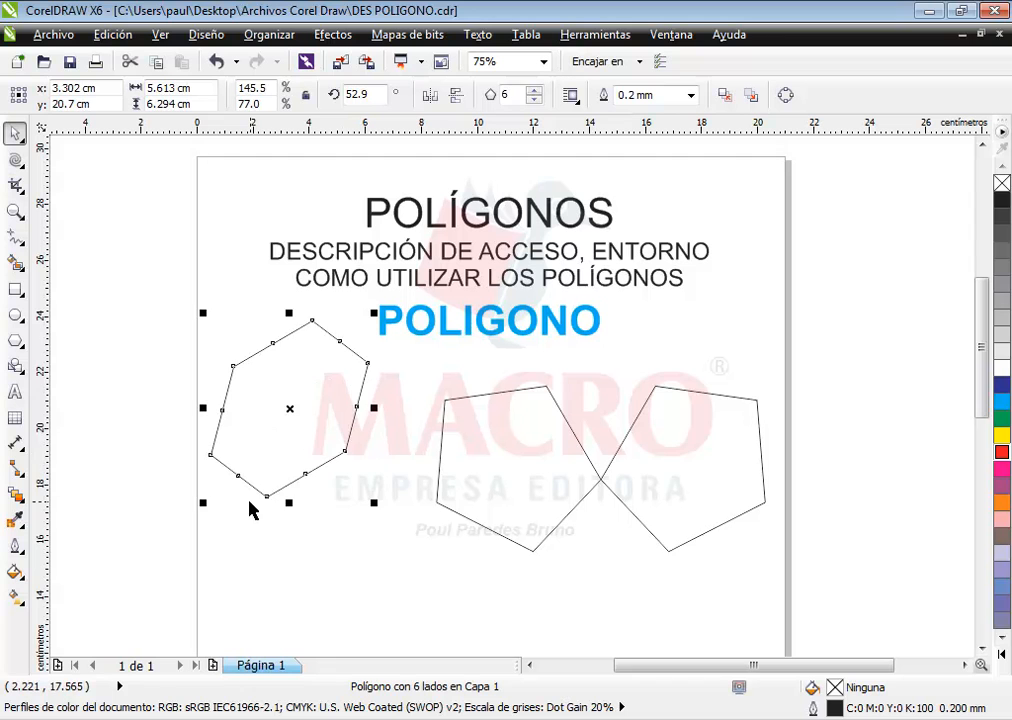
left_click_drag(205, 502, 219, 473)
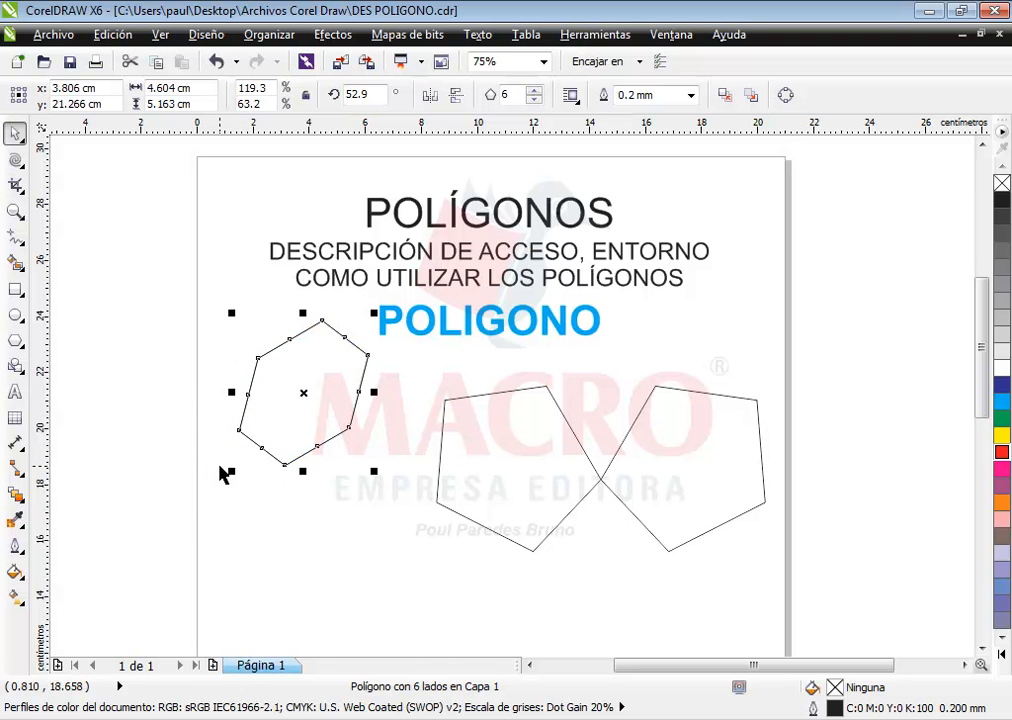
left_click_drag(333, 390, 321, 531)
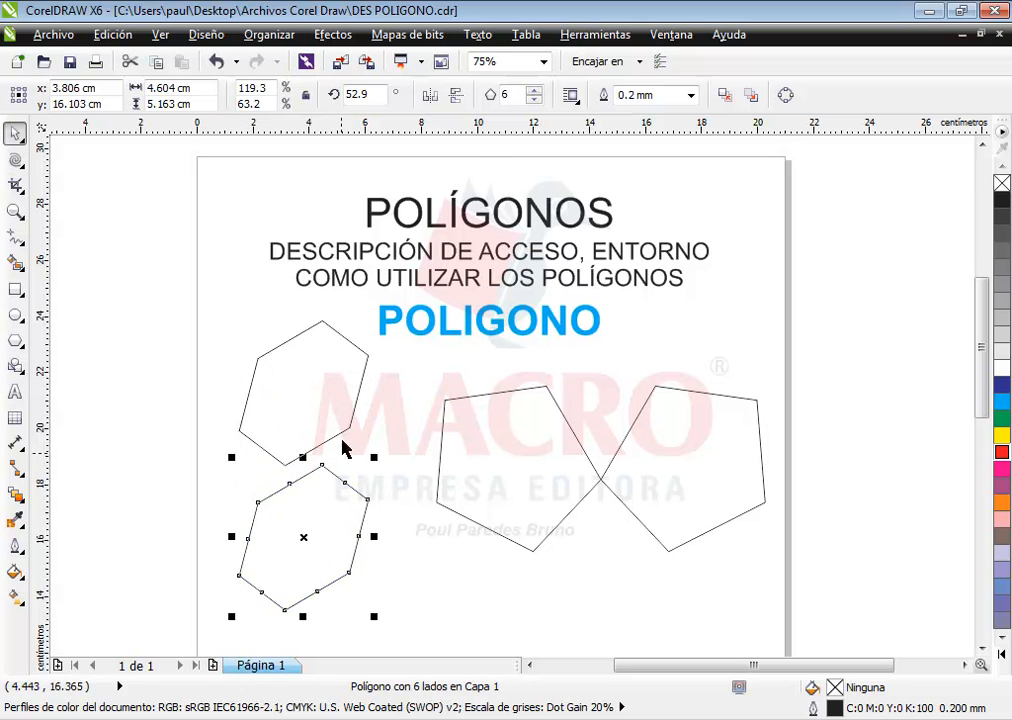
left_click(456, 96)
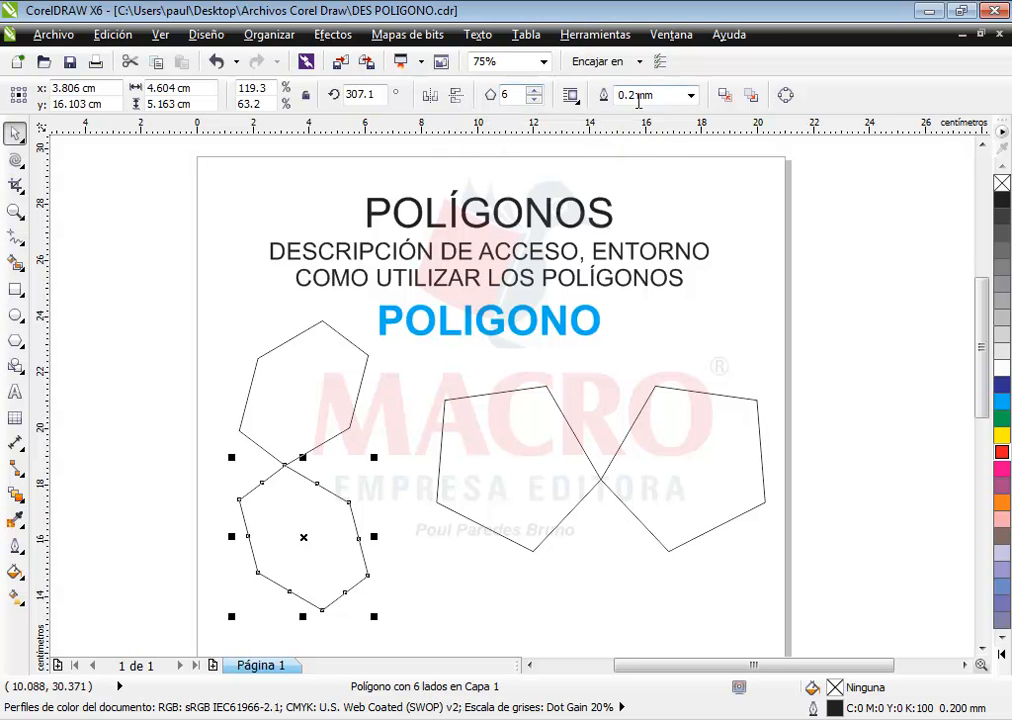
Set the outline width of the lower hexagon to 1.5 mm and of the upper hexagon to 1.0 mm
left_click(690, 96)
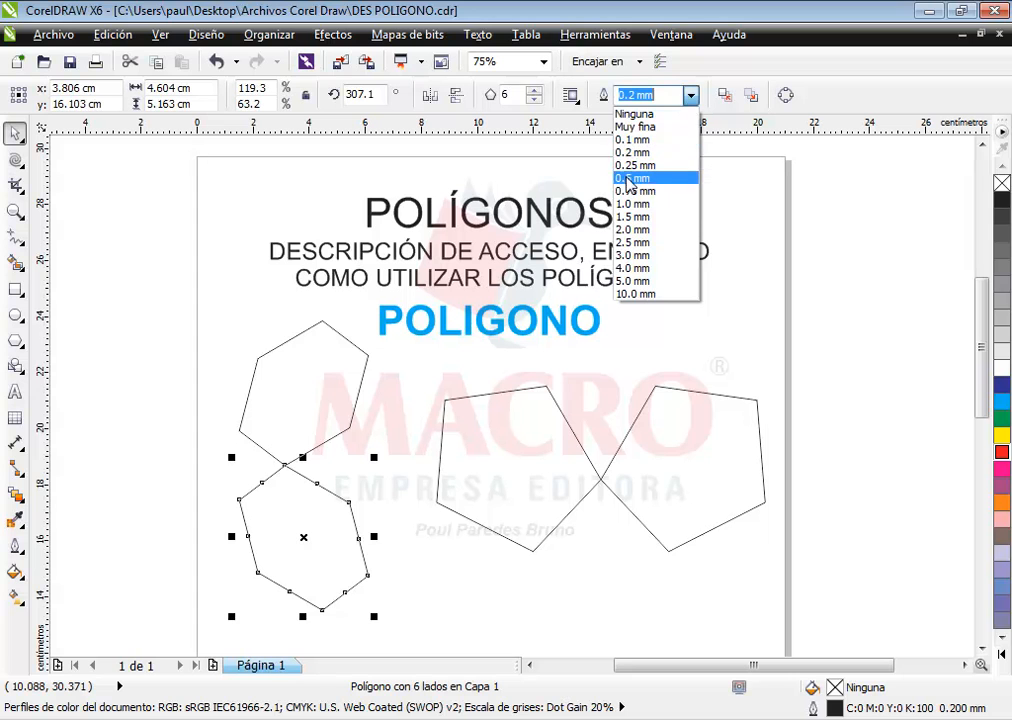
left_click(632, 216)
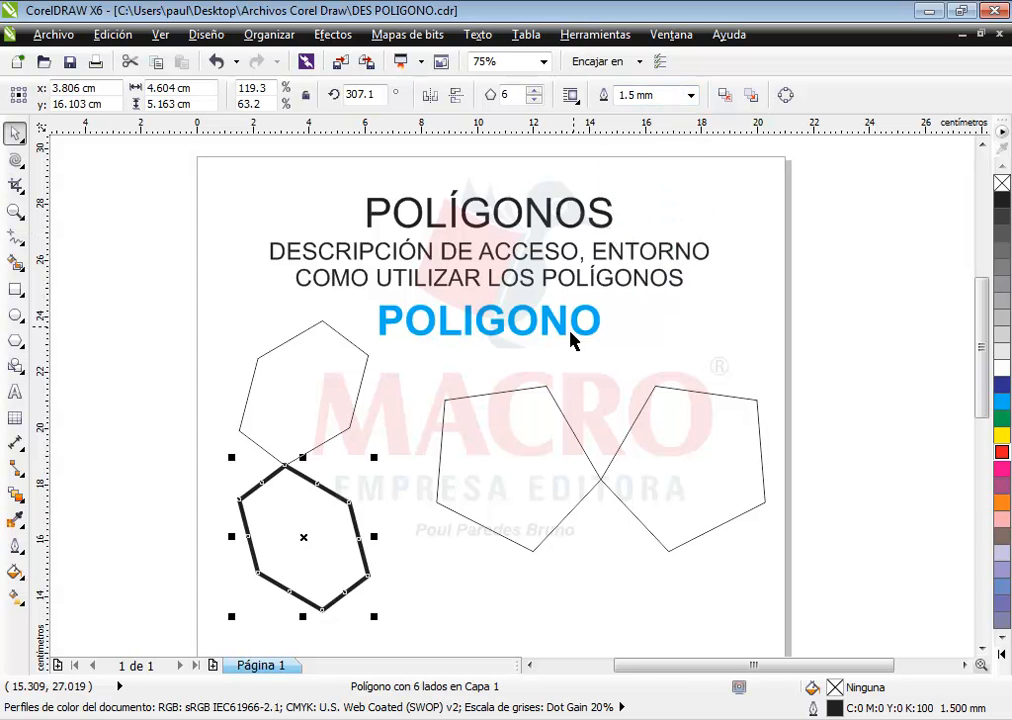
left_click(358, 410)
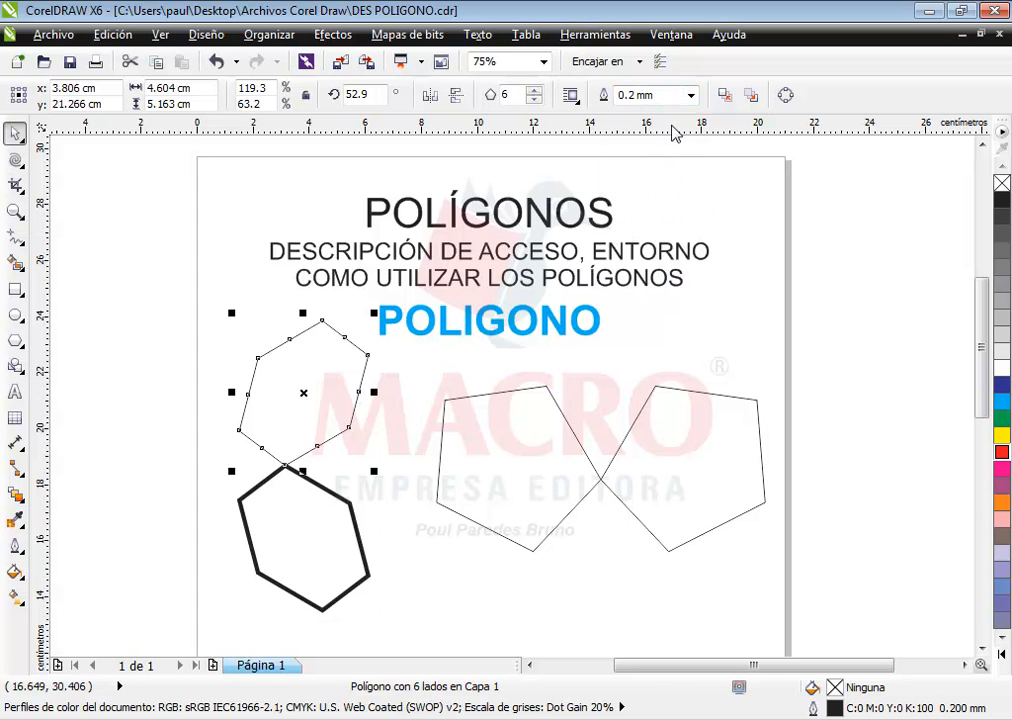
left_click(690, 95)
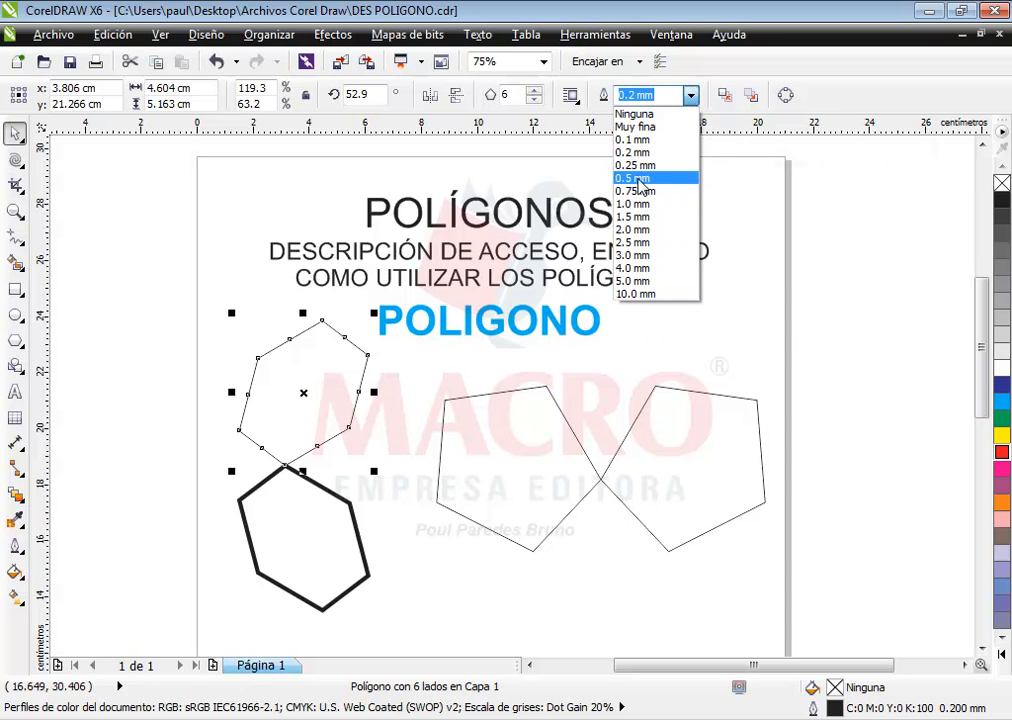
left_click(644, 206)
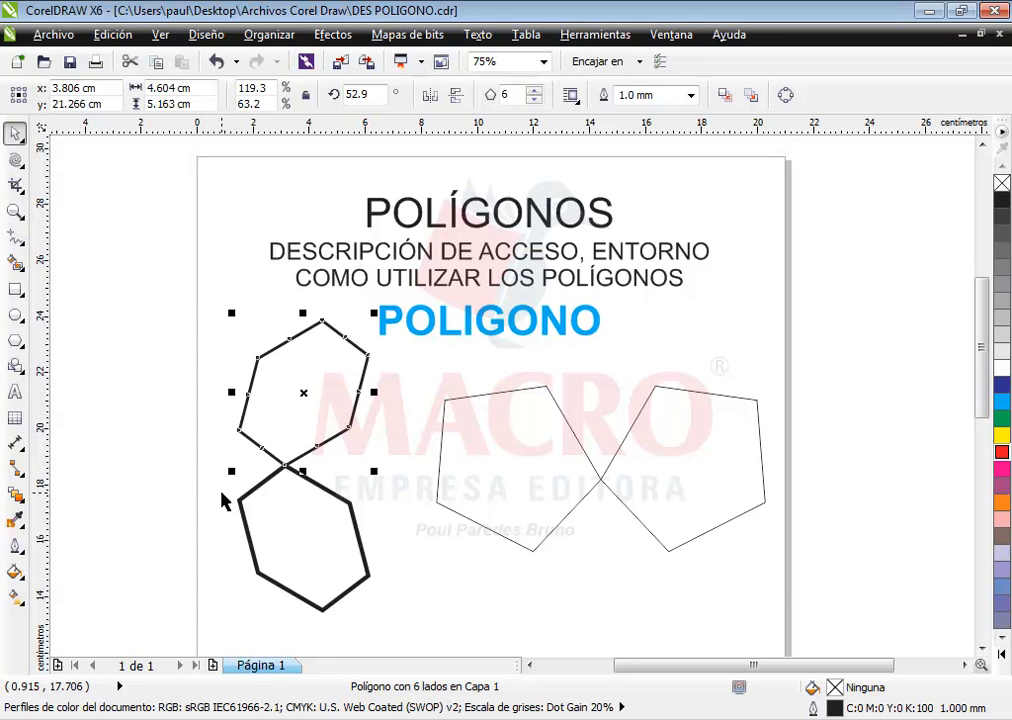
Give the upper hexagon a cyan outline 0.75 mm wide with a long-dash line style using the outline pen settings
left_click(14, 574)
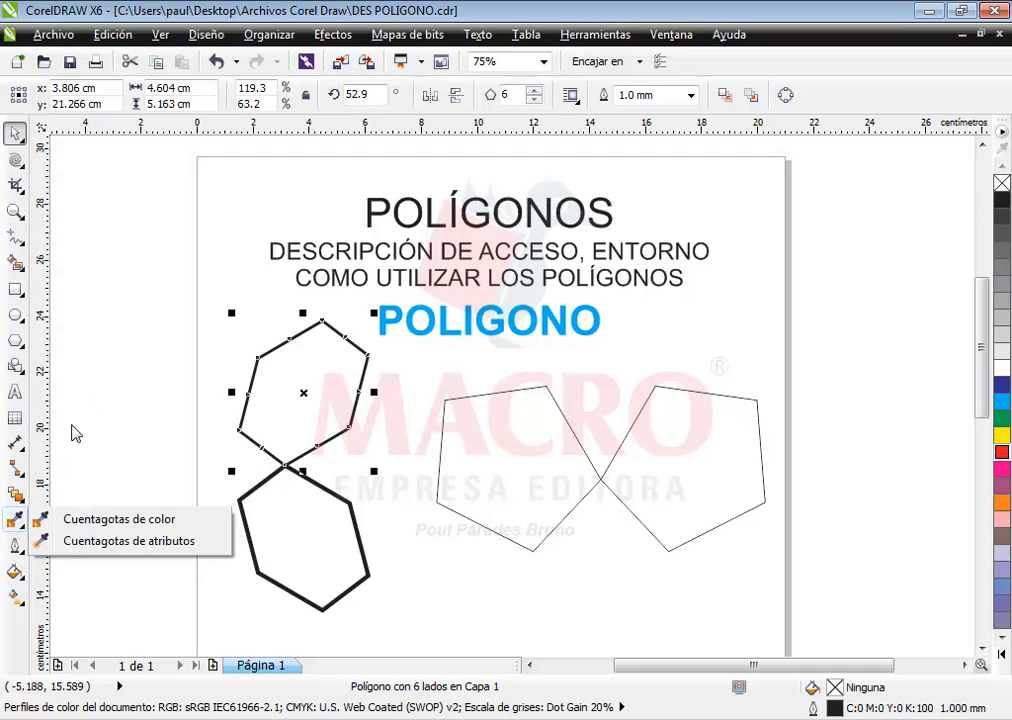
mouse_move(14, 545)
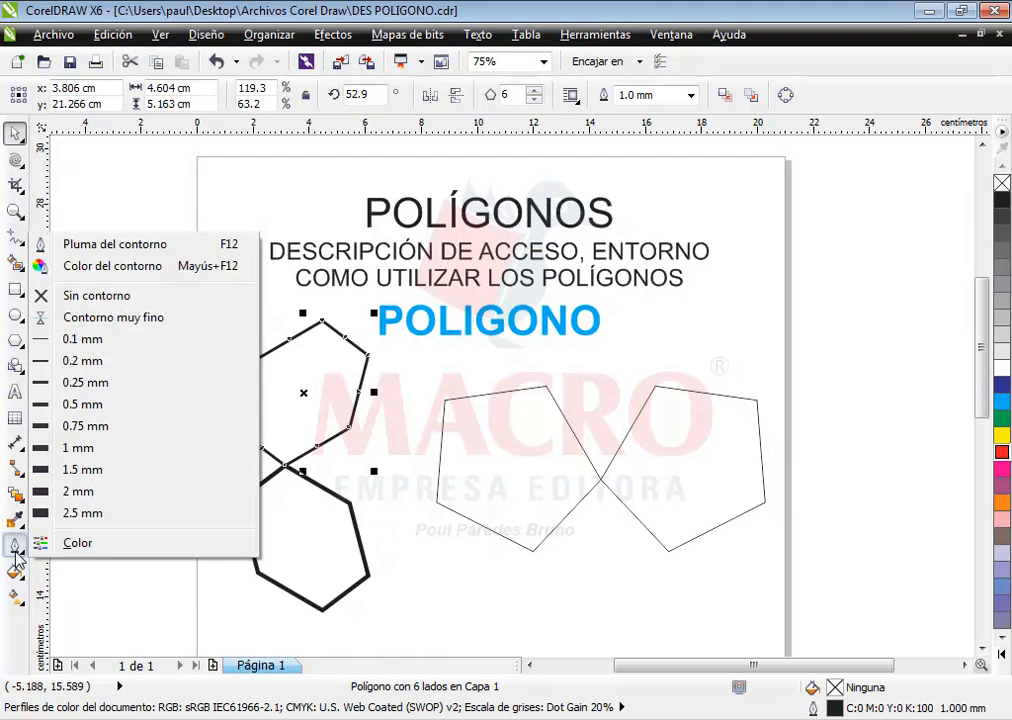
left_click(165, 252)
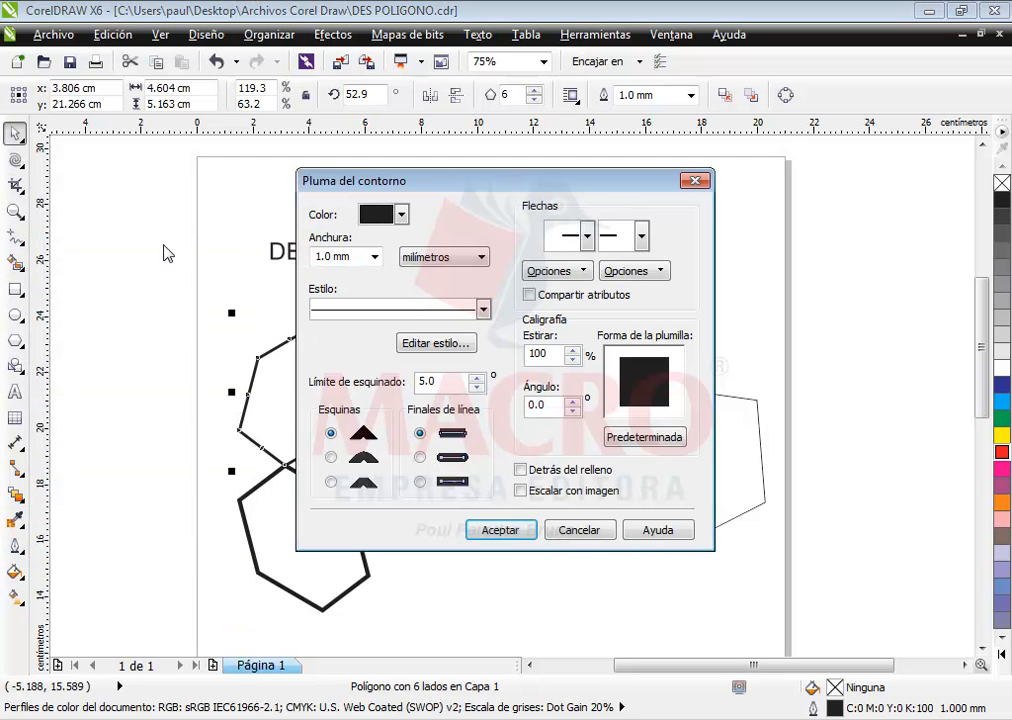
left_click(400, 214)
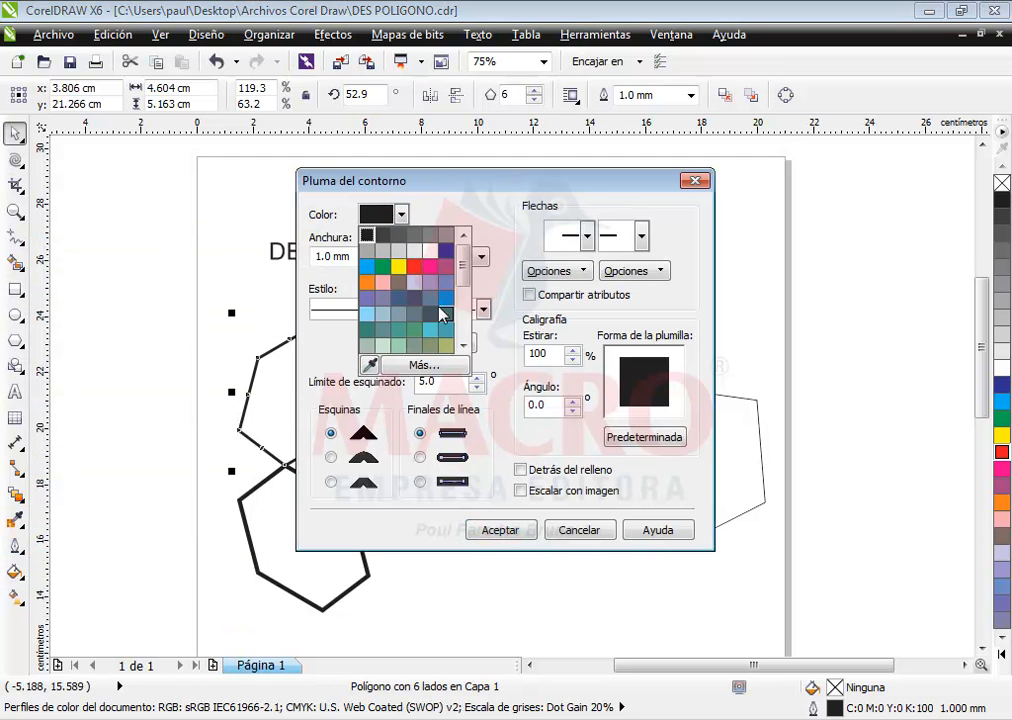
left_click(368, 264)
left_click(372, 258)
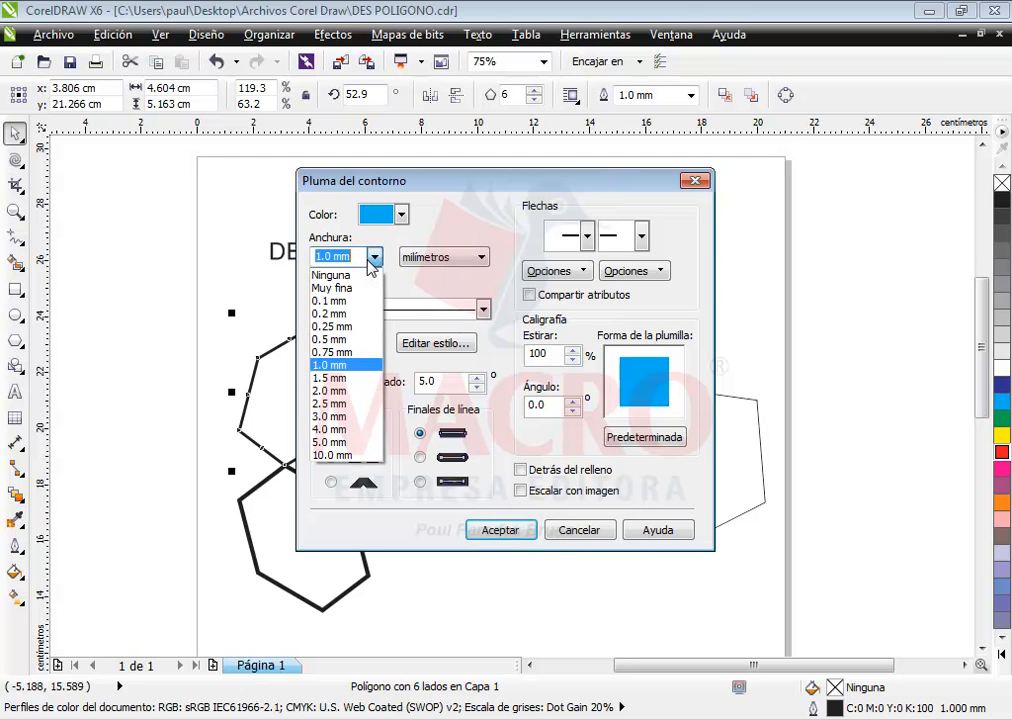
left_click(345, 353)
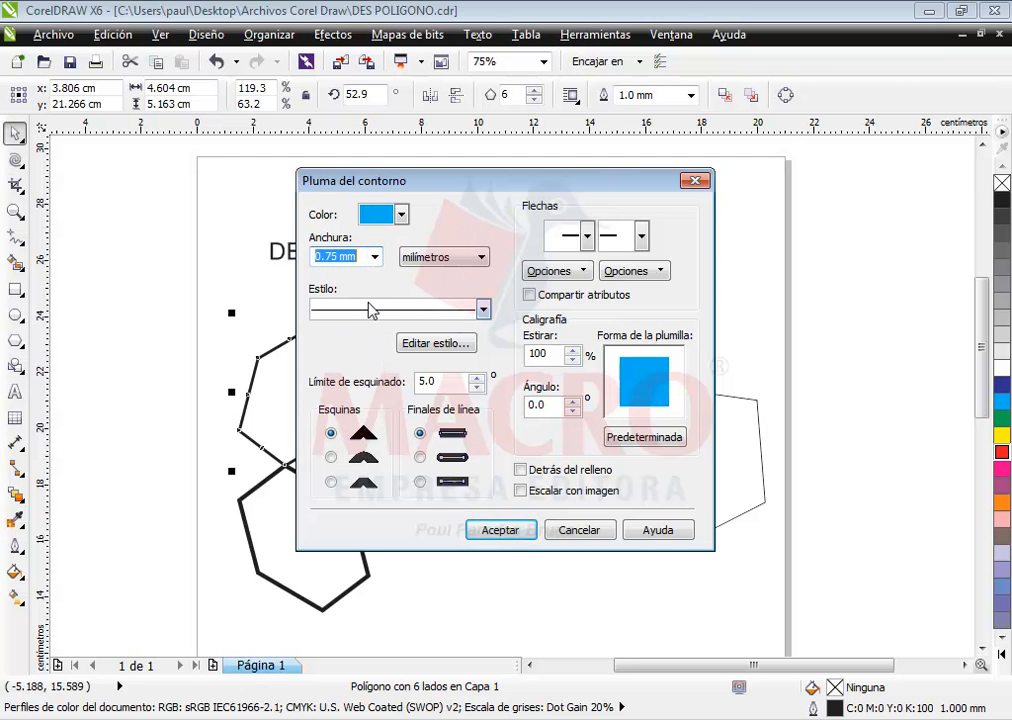
left_click(482, 309)
left_click_drag(466, 352, 468, 412)
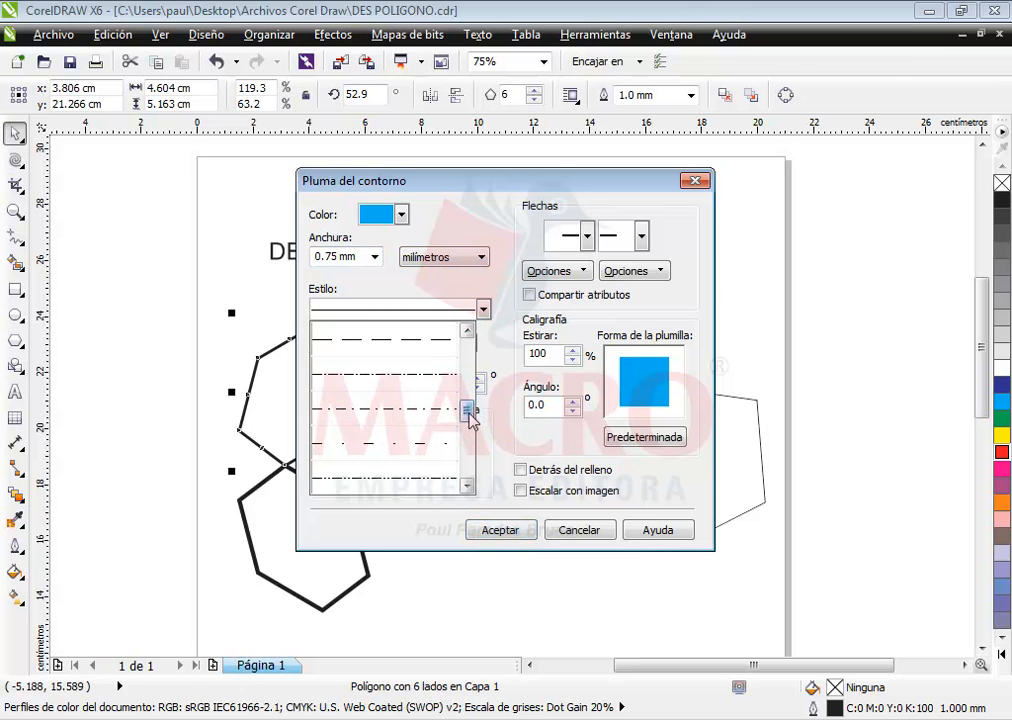
left_click(393, 345)
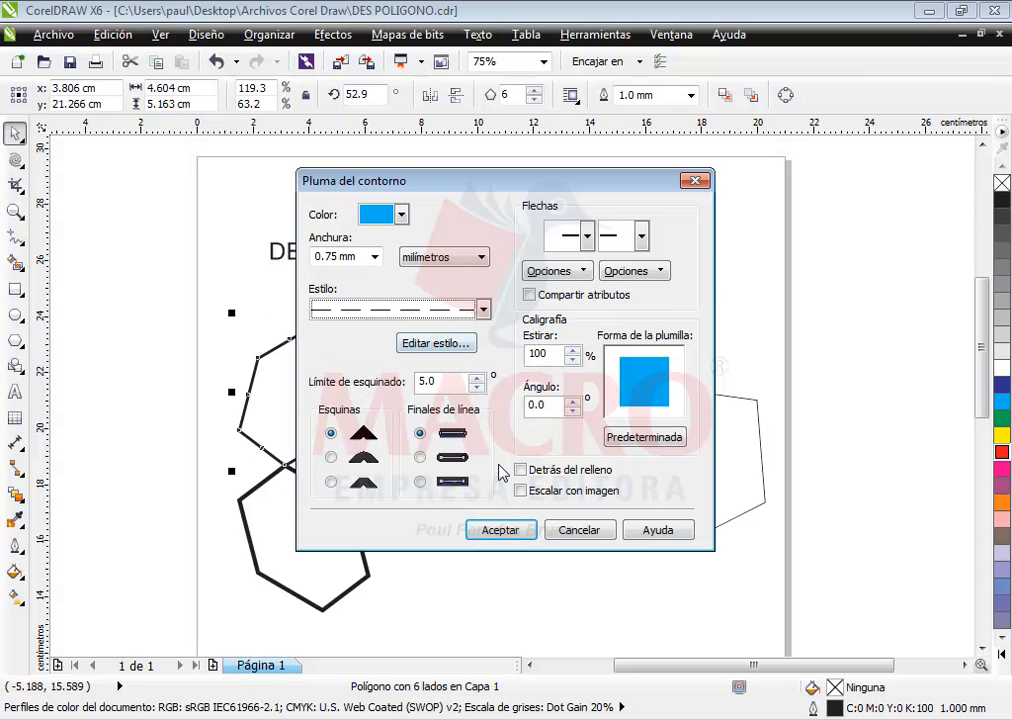
left_click(512, 530)
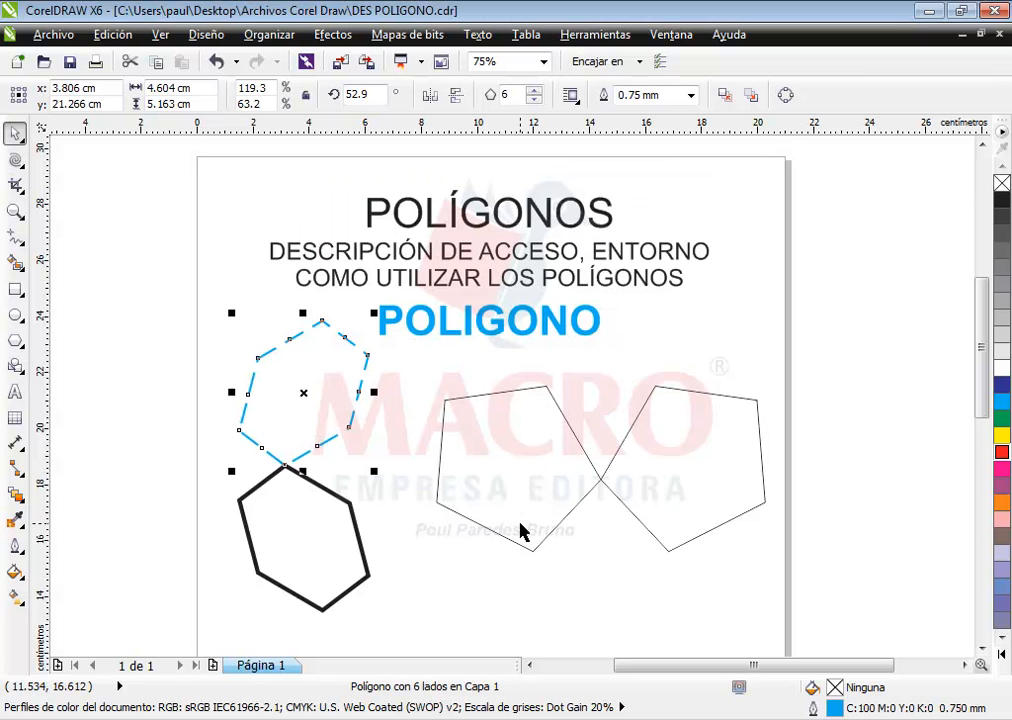
left_click(531, 580)
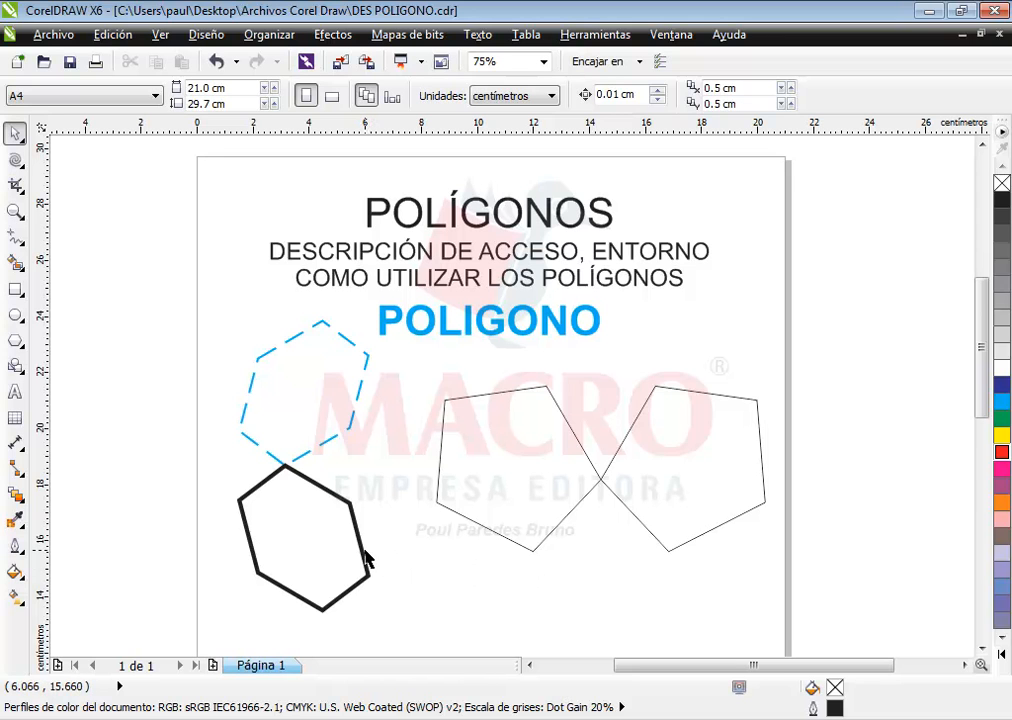
left_click(546, 530)
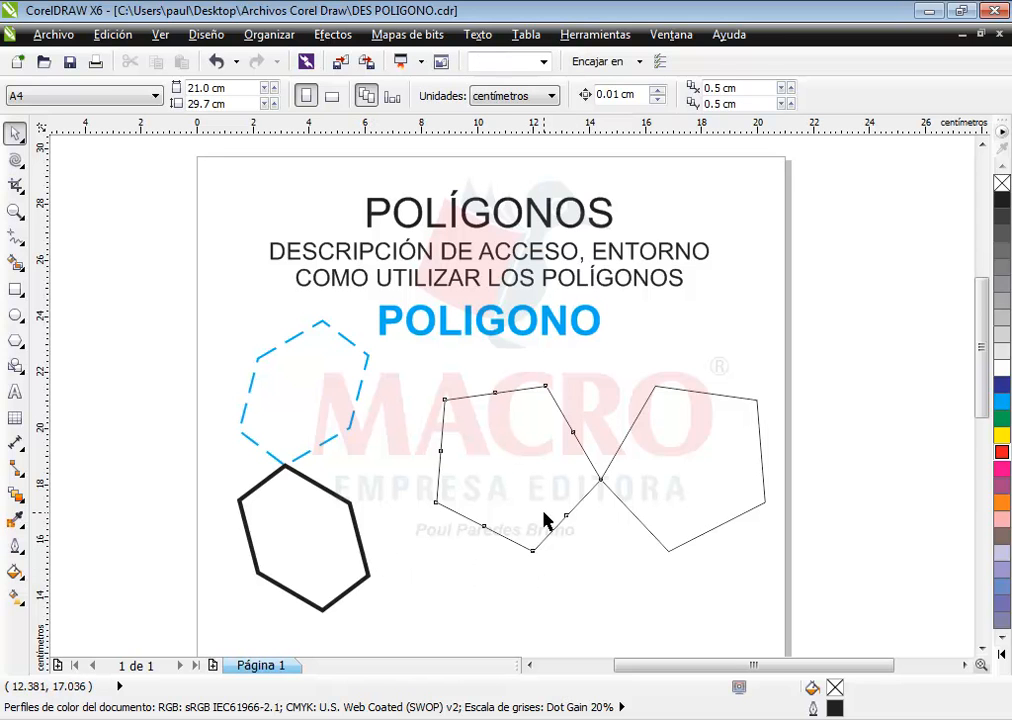
left_click(438, 566)
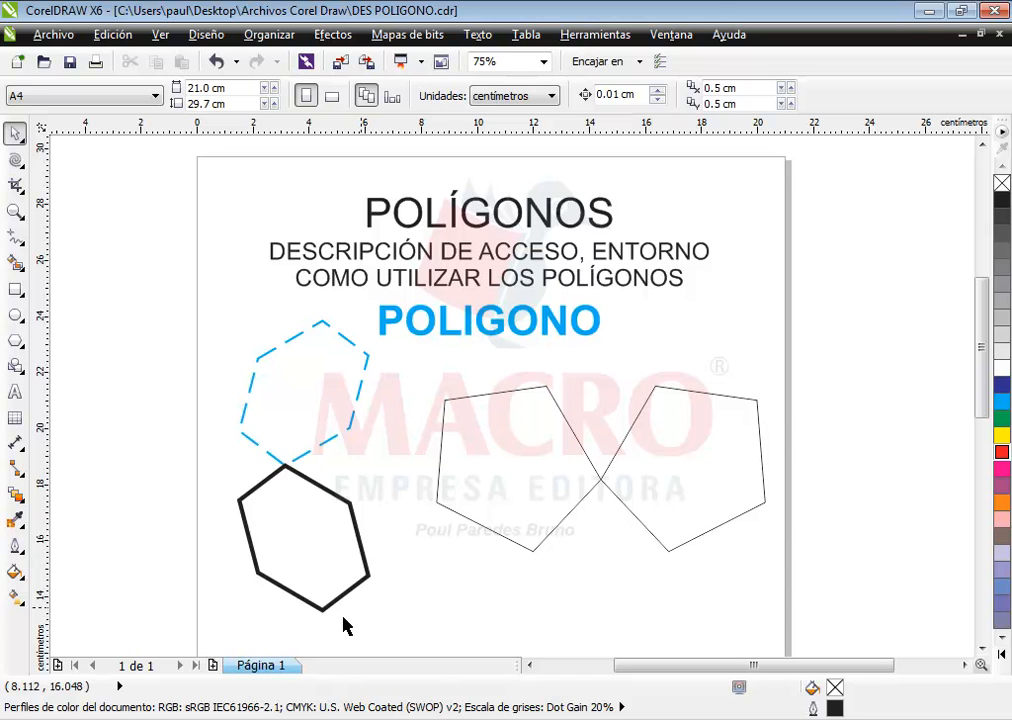
Add a second page and draw two five-pointed stars side by side, about 4.5 by 4.7 cm and about 5.3 by 5.0 cm
left_click(212, 667)
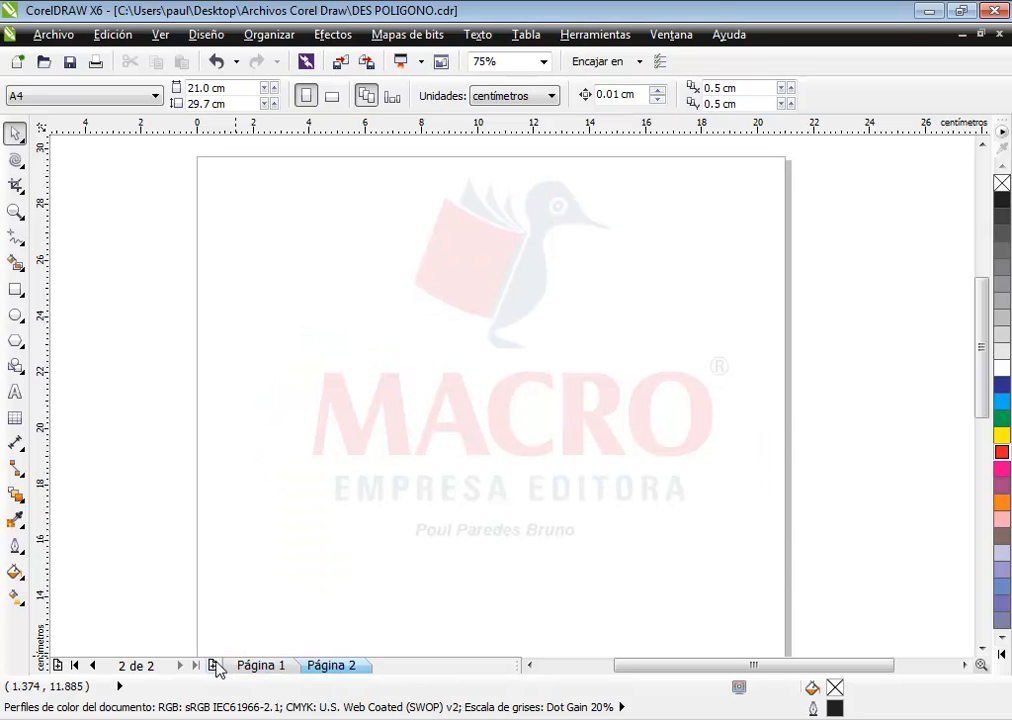
left_click(15, 298)
left_click(13, 340)
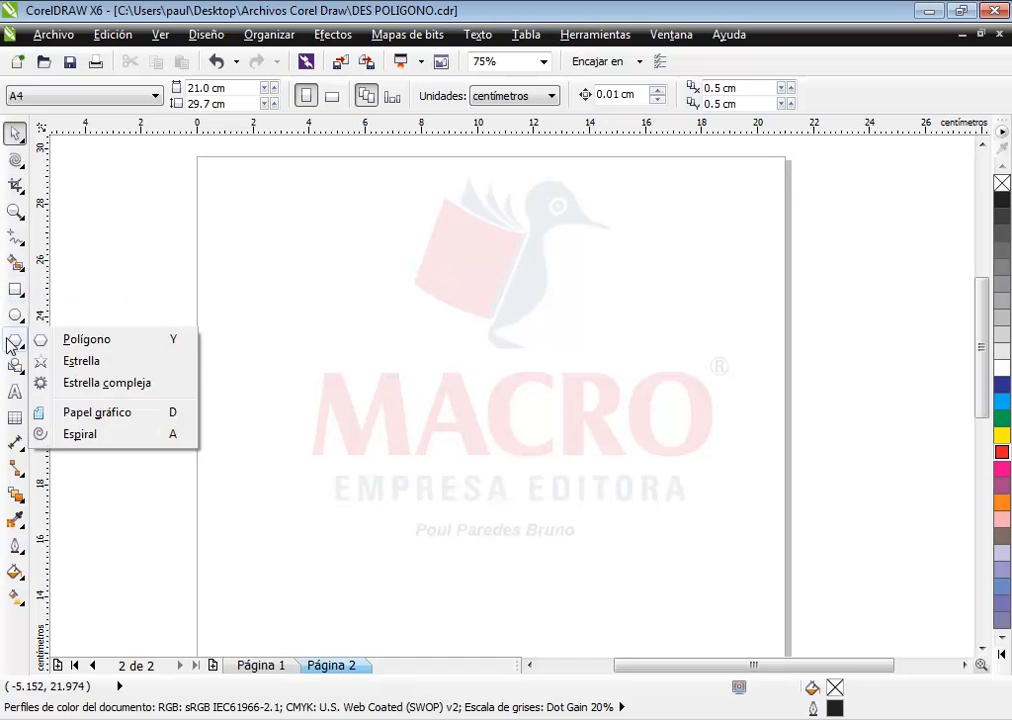
left_click(62, 360)
left_click_drag(235, 190, 375, 338)
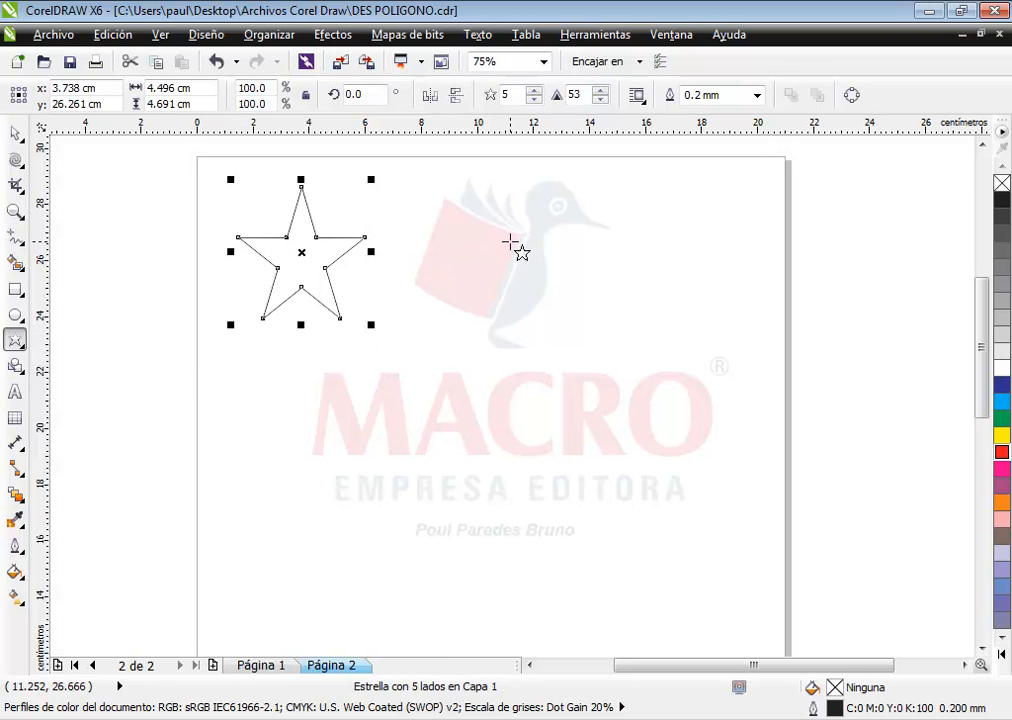
left_click_drag(447, 212, 553, 367)
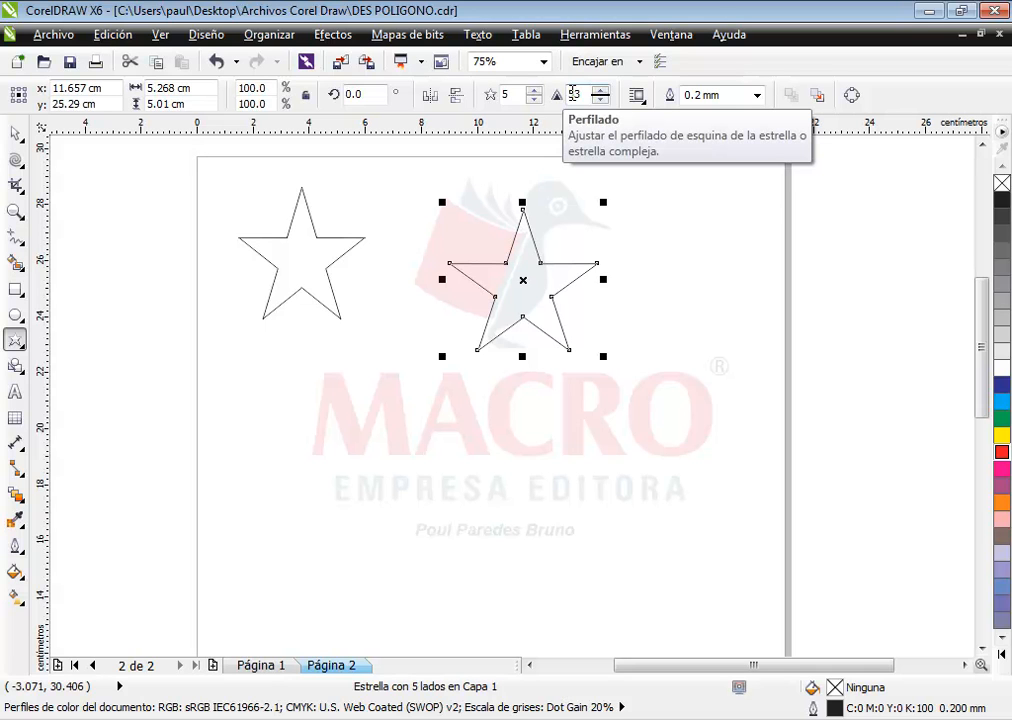
Lower the larger star's corner sharpness step by step to about 10
left_click(603, 99)
left_click(603, 99)
left_click(603, 99)
left_click(601, 99)
left_click(601, 99)
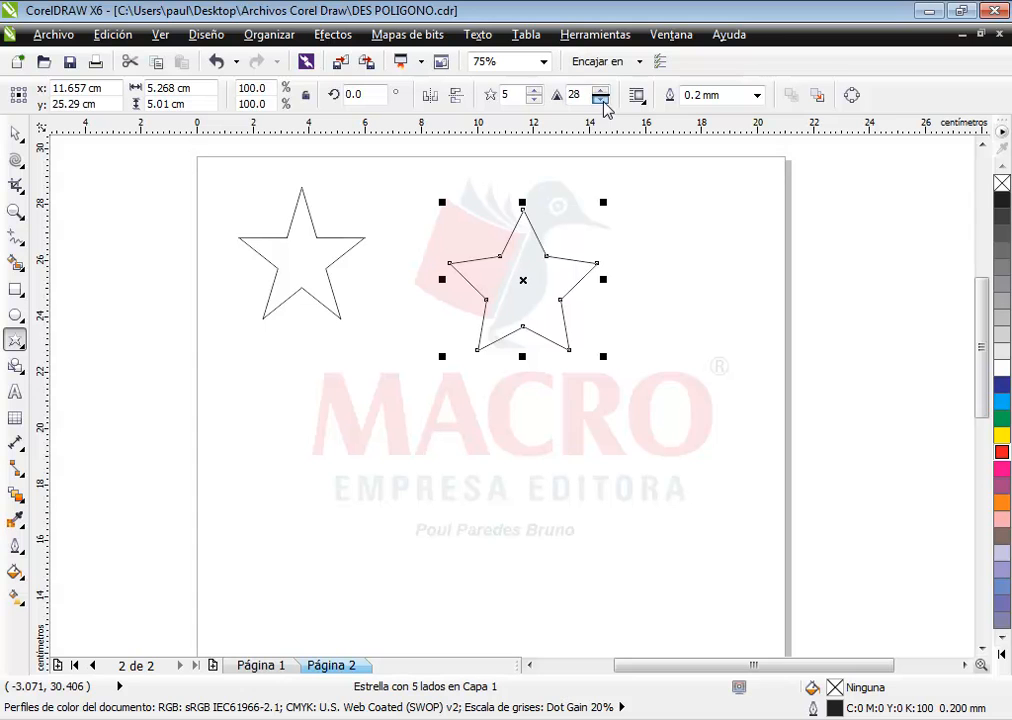
left_click(603, 99)
left_click(603, 99)
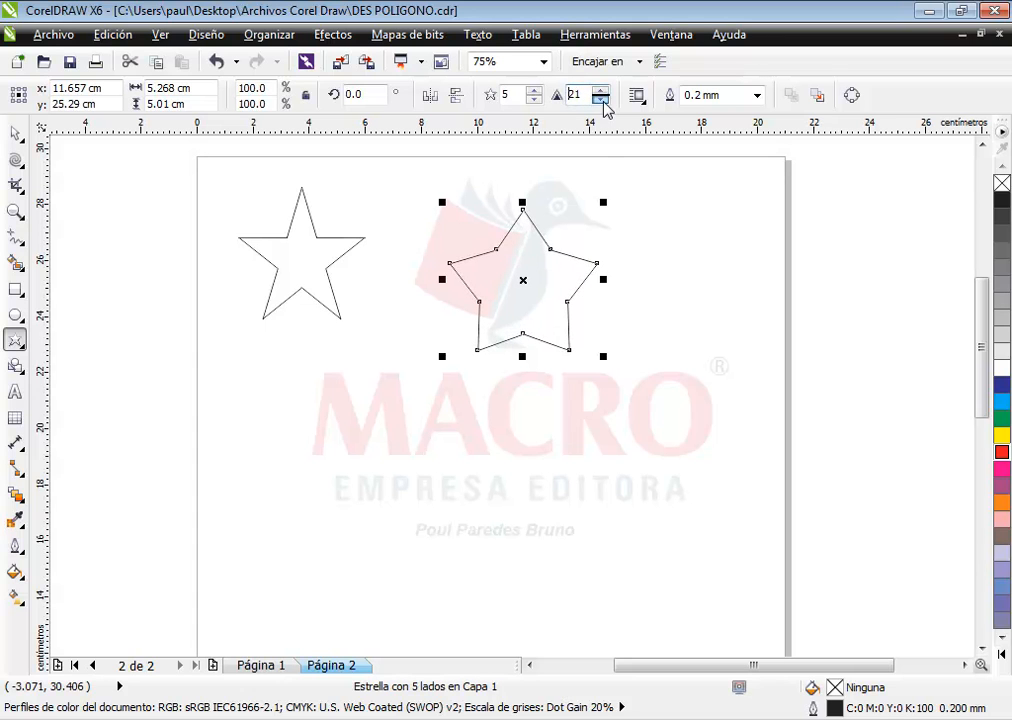
left_click(603, 99)
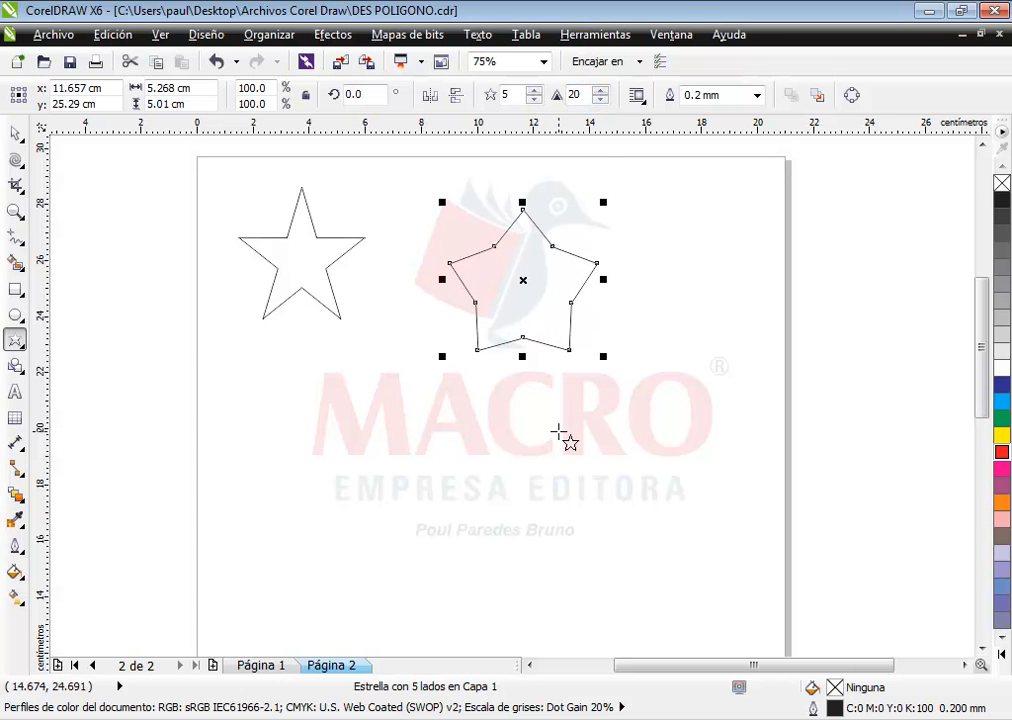
left_click(603, 99)
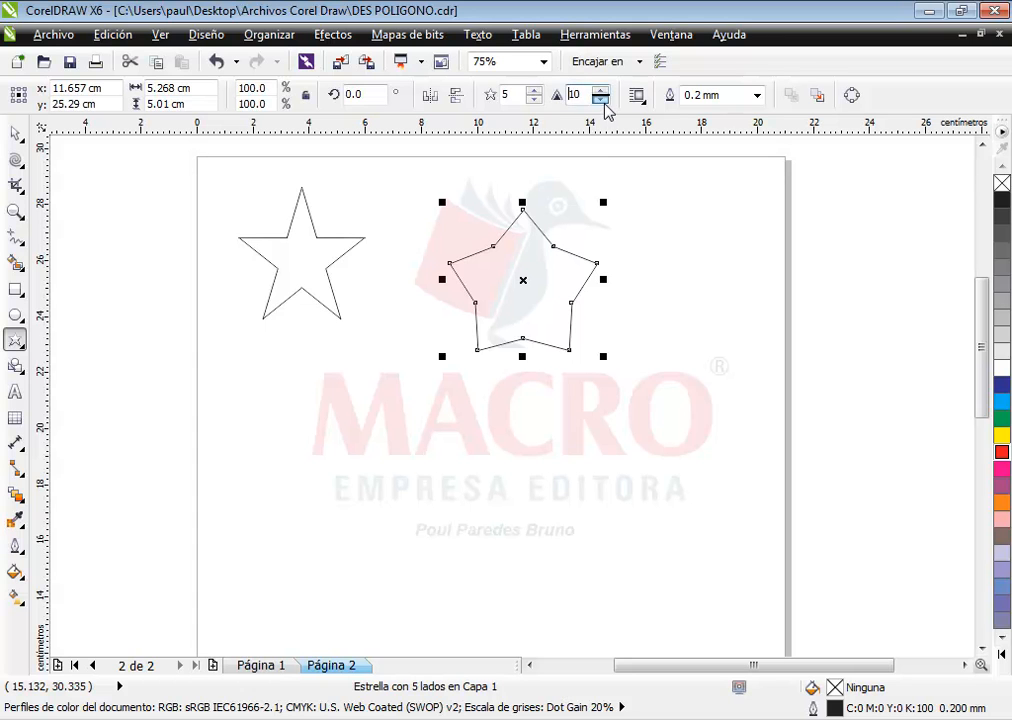
left_click(603, 99)
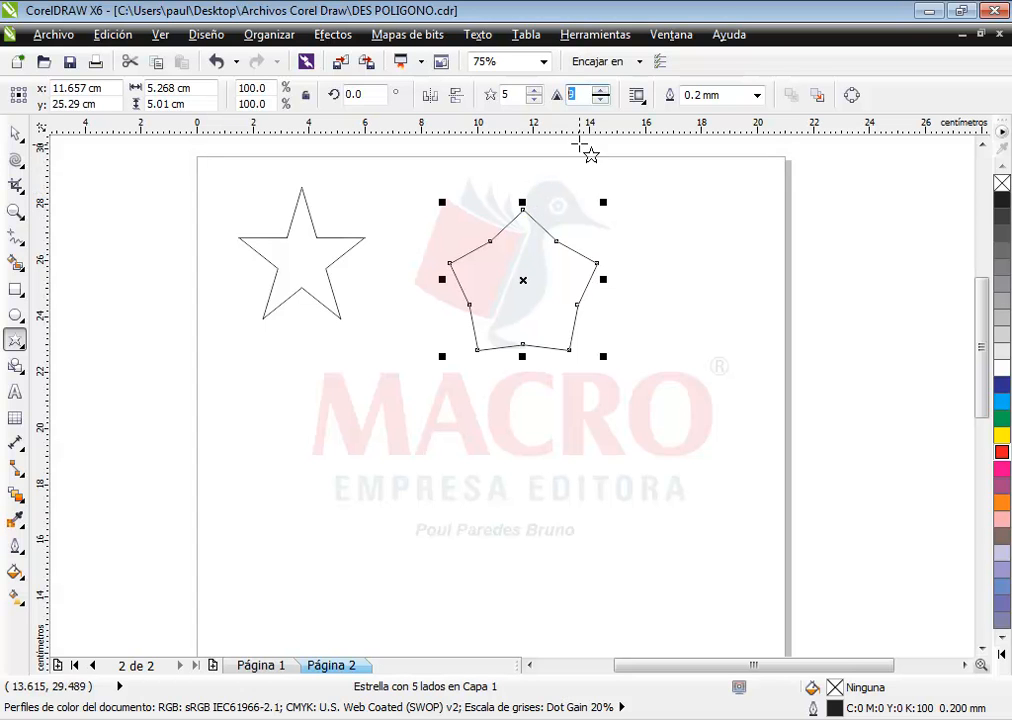
Try corner sharpness values of 2, 30 and 48 on the larger star
type("2")
key("Return")
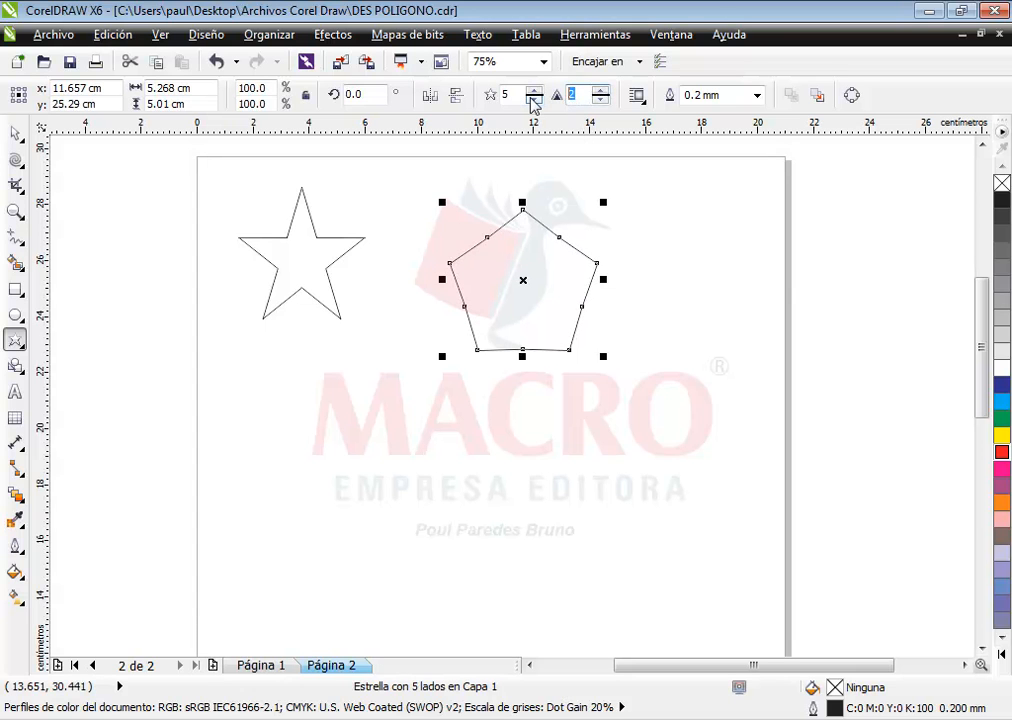
type("30")
key("Return")
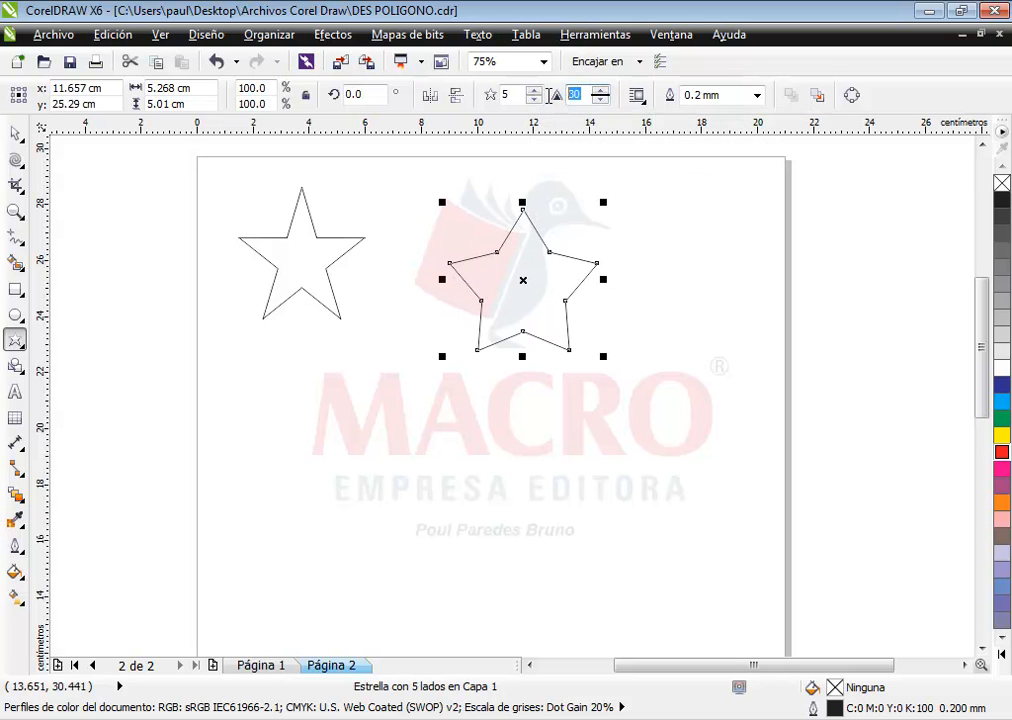
type("48")
key("Return")
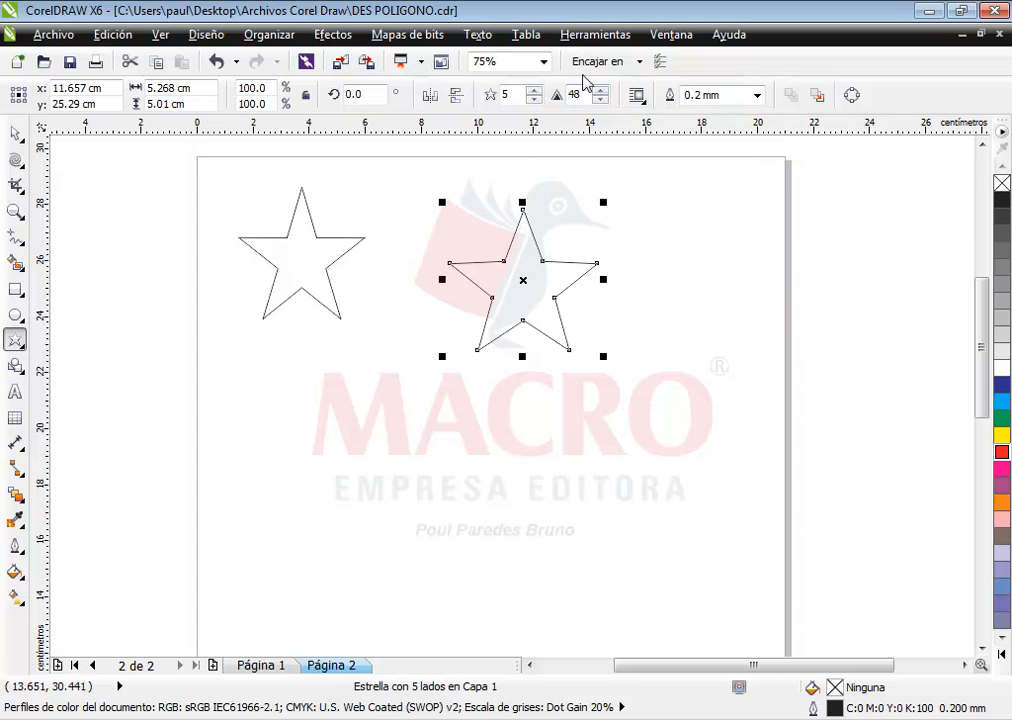
Set the larger star's corner sharpness to 10
left_click(586, 96)
type("10")
key("Return")
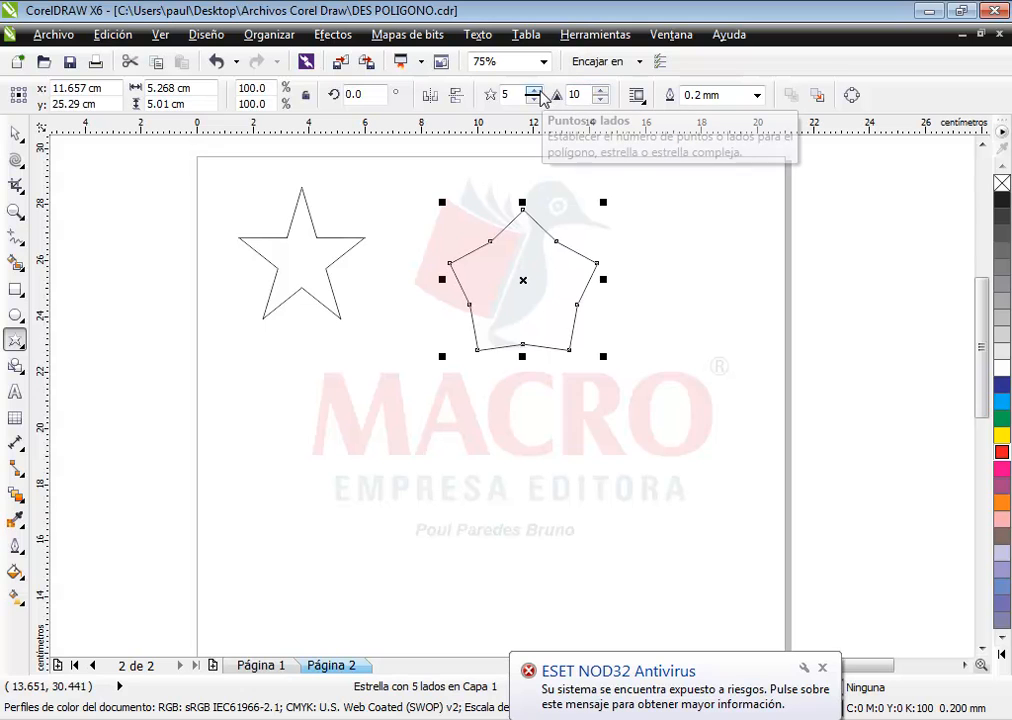
Raise the number of points of the larger star to 20
left_click(537, 90)
left_click(537, 90)
left_click(537, 90)
left_click(537, 90)
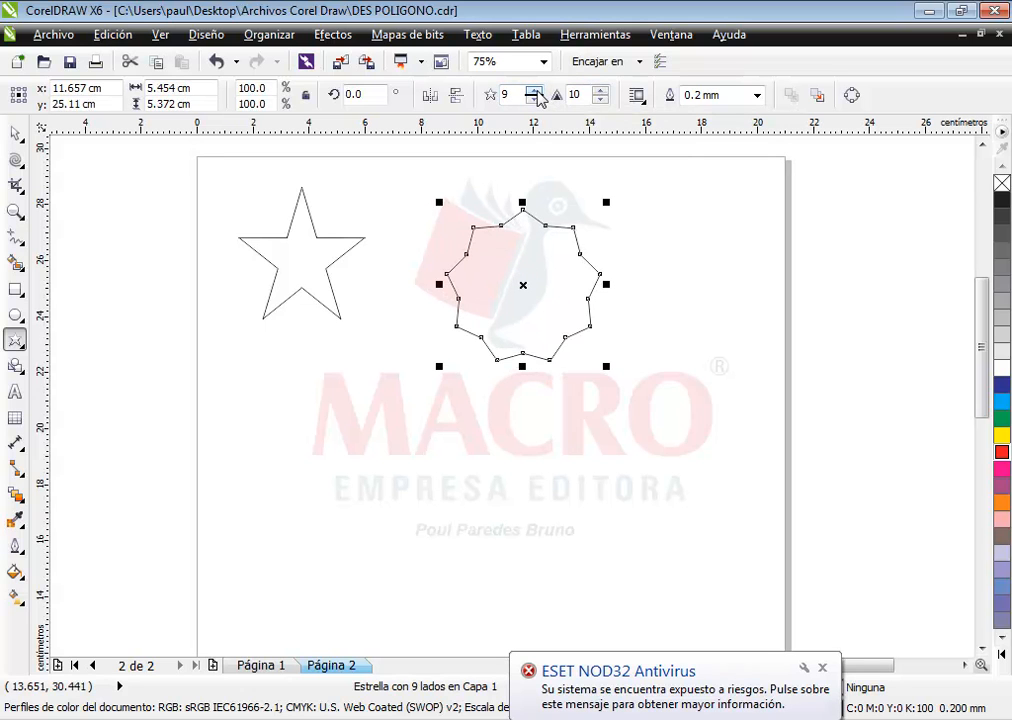
left_click(537, 90)
left_click(536, 90)
left_click(536, 90)
left_click(536, 90)
left_click(536, 90)
left_click(536, 90)
left_click(536, 90)
left_click(536, 90)
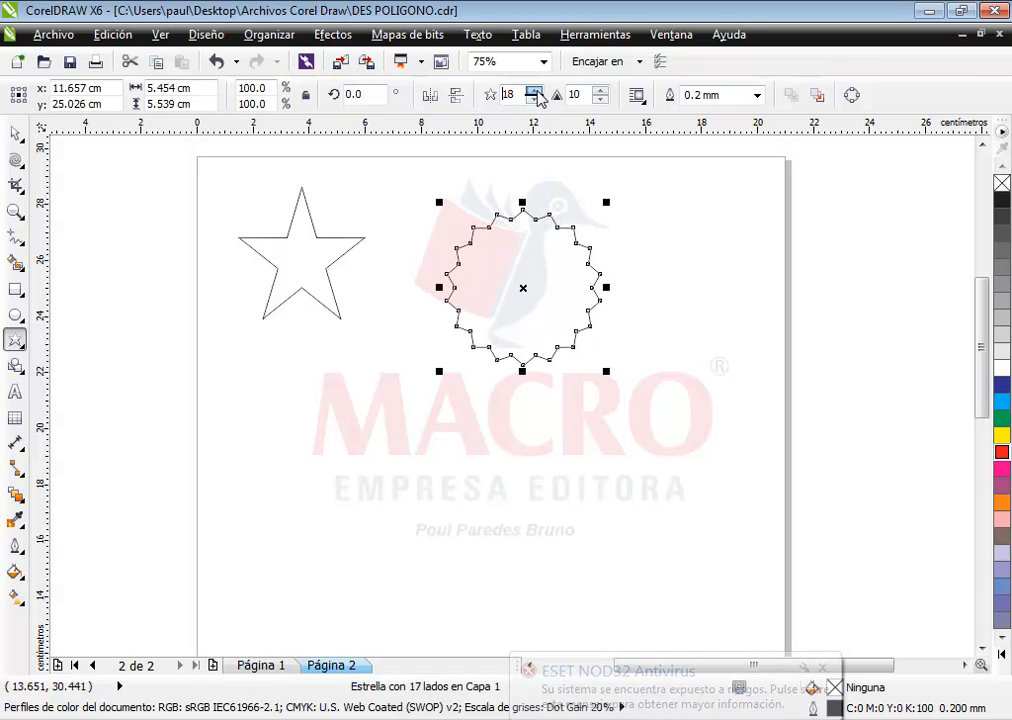
left_click(536, 90)
left_click(536, 90)
left_click(536, 90)
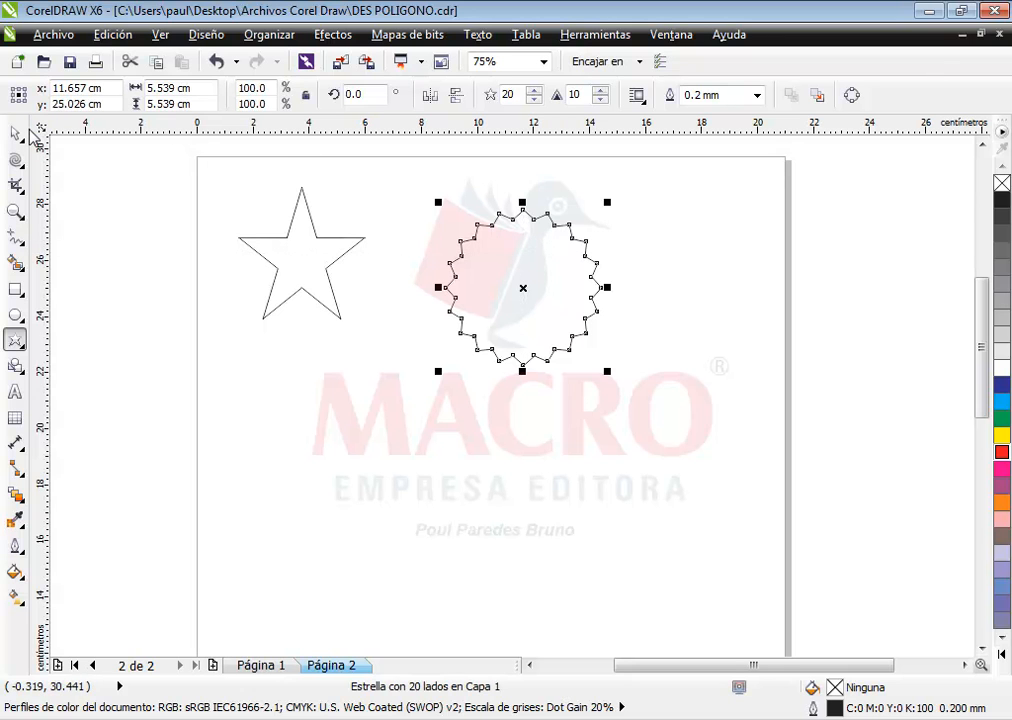
Move the 20-pointed star to about x 13.1 cm, y 26.3 cm
left_click_drag(520, 286, 527, 318)
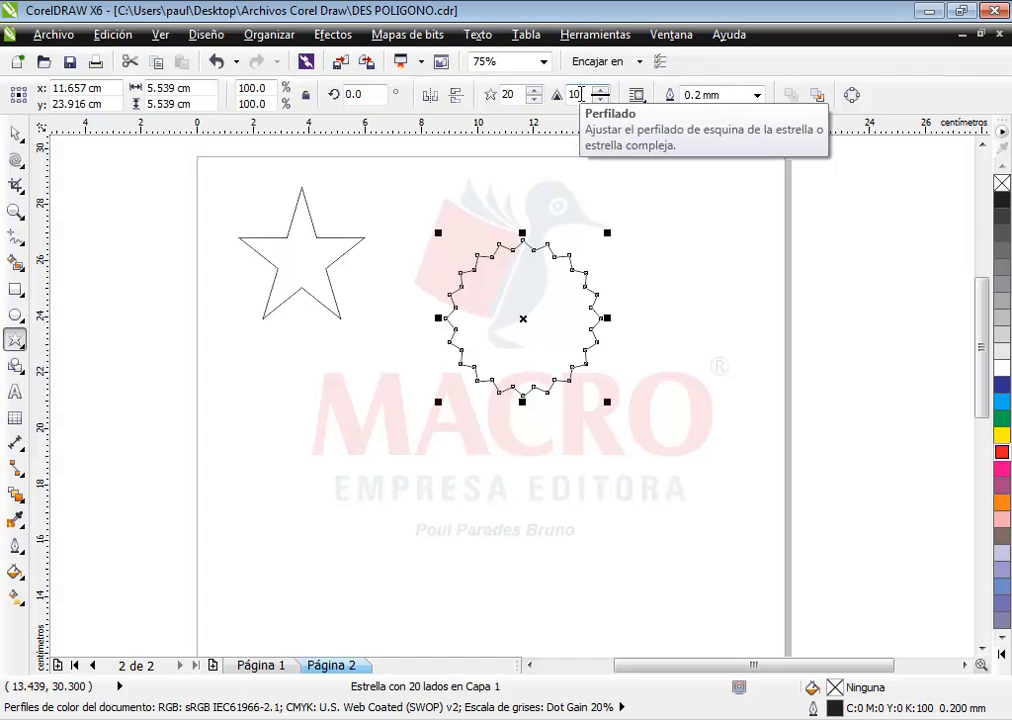
left_click(18, 135)
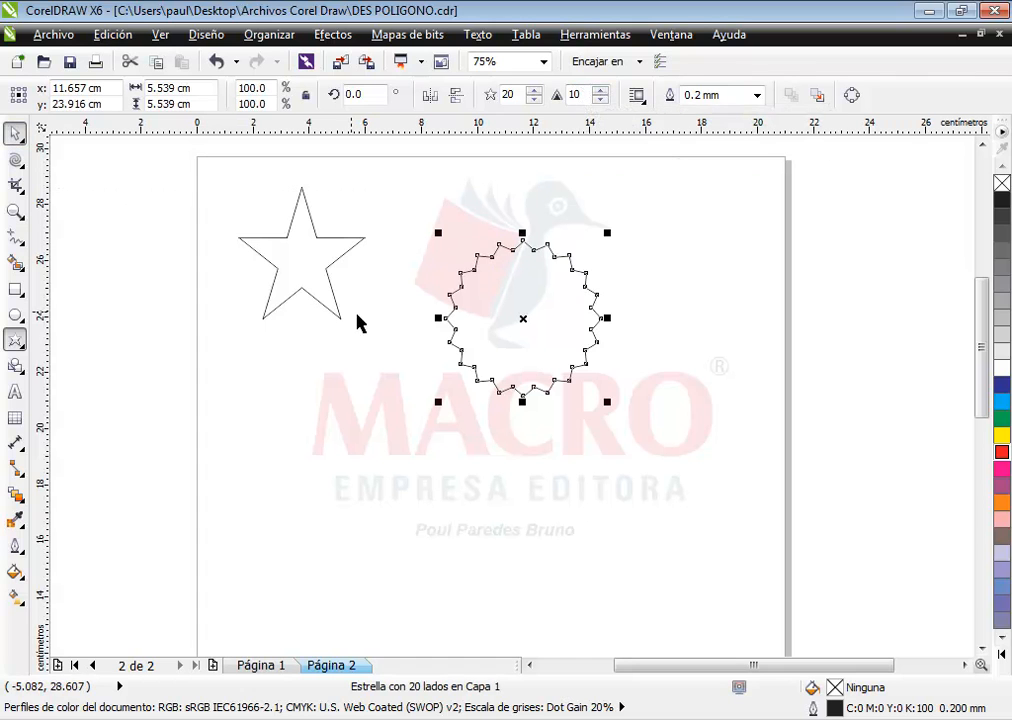
left_click_drag(447, 320, 489, 251)
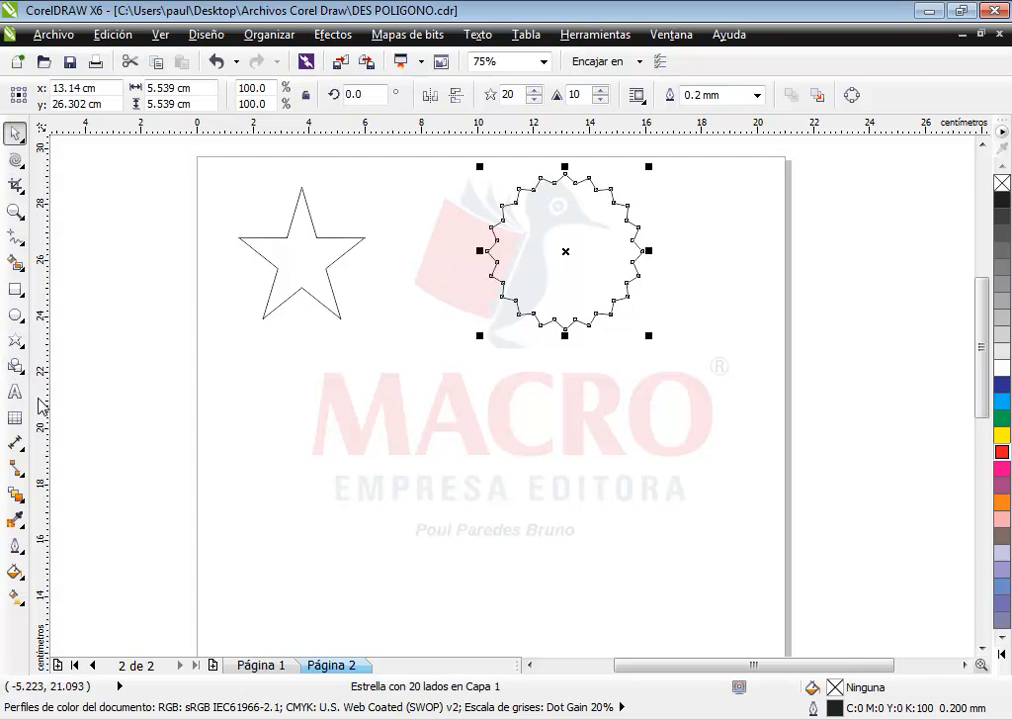
Draw a nine-pointed complex star about 7.3 by 7.0 cm below the two stars
left_click(20, 345)
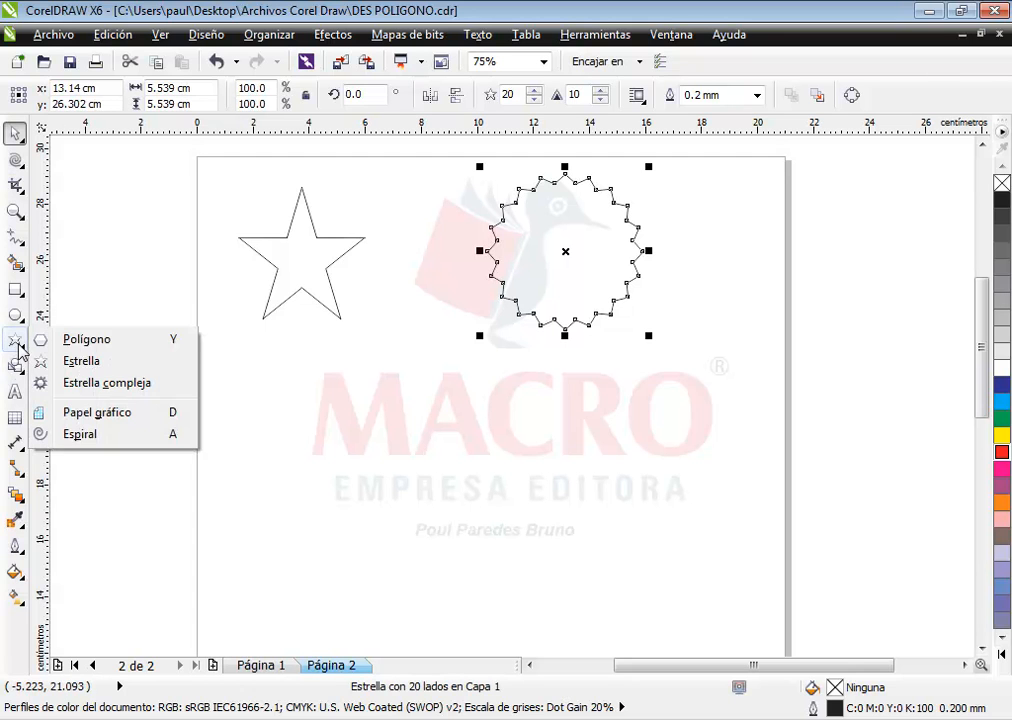
left_click(103, 390)
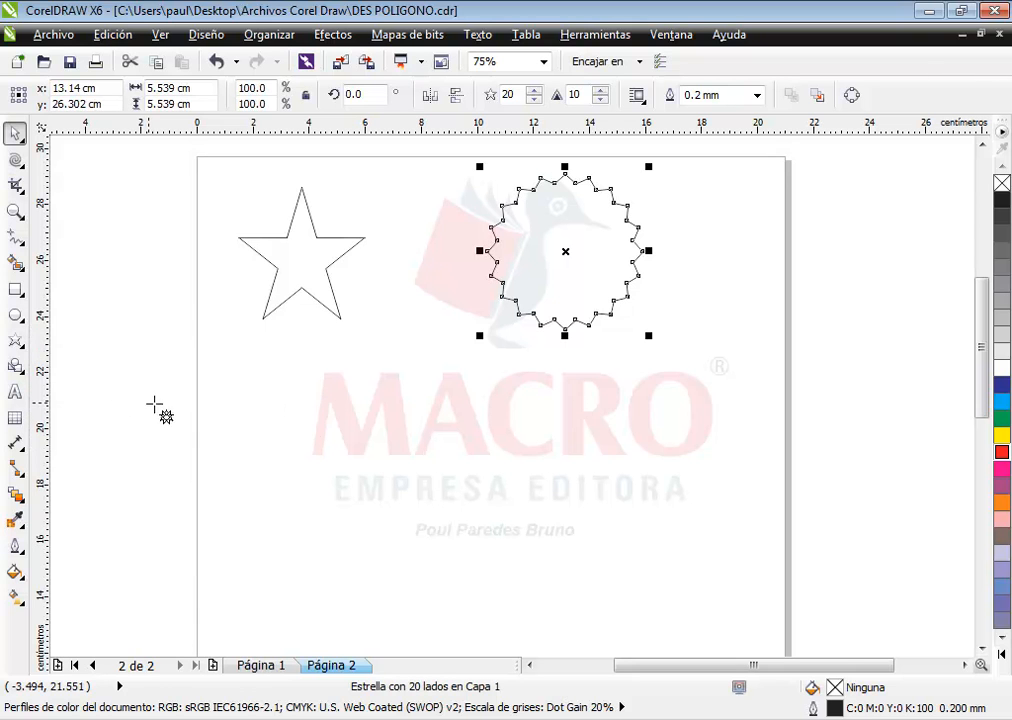
left_click_drag(344, 355, 552, 558)
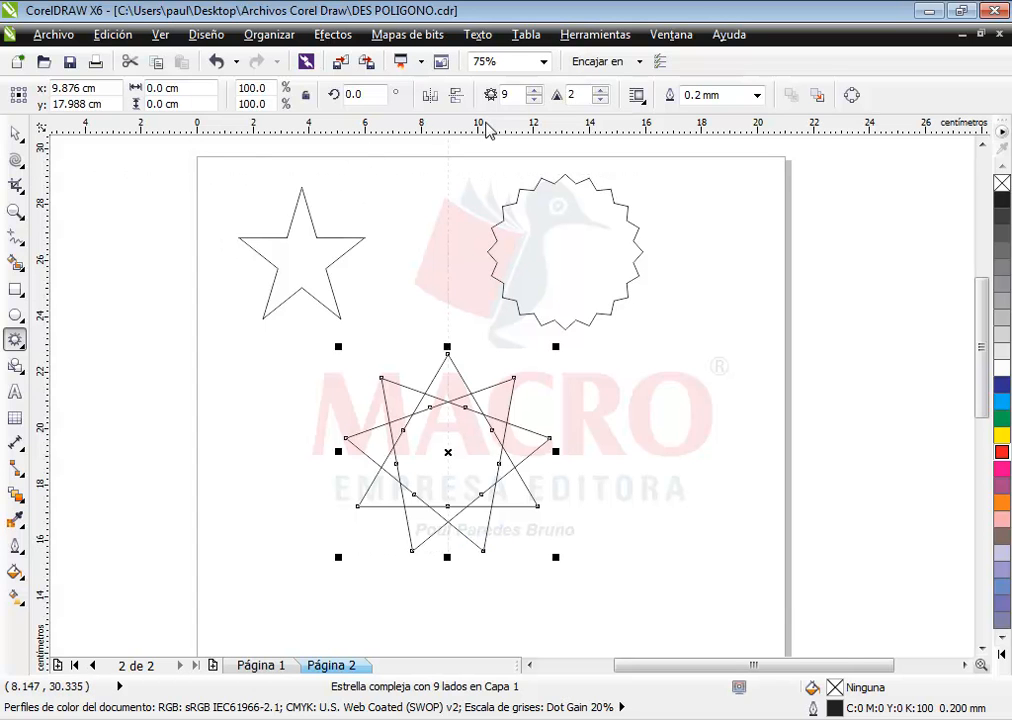
Reduce the complex star's number of points to 5
left_click(534, 100)
left_click(534, 100)
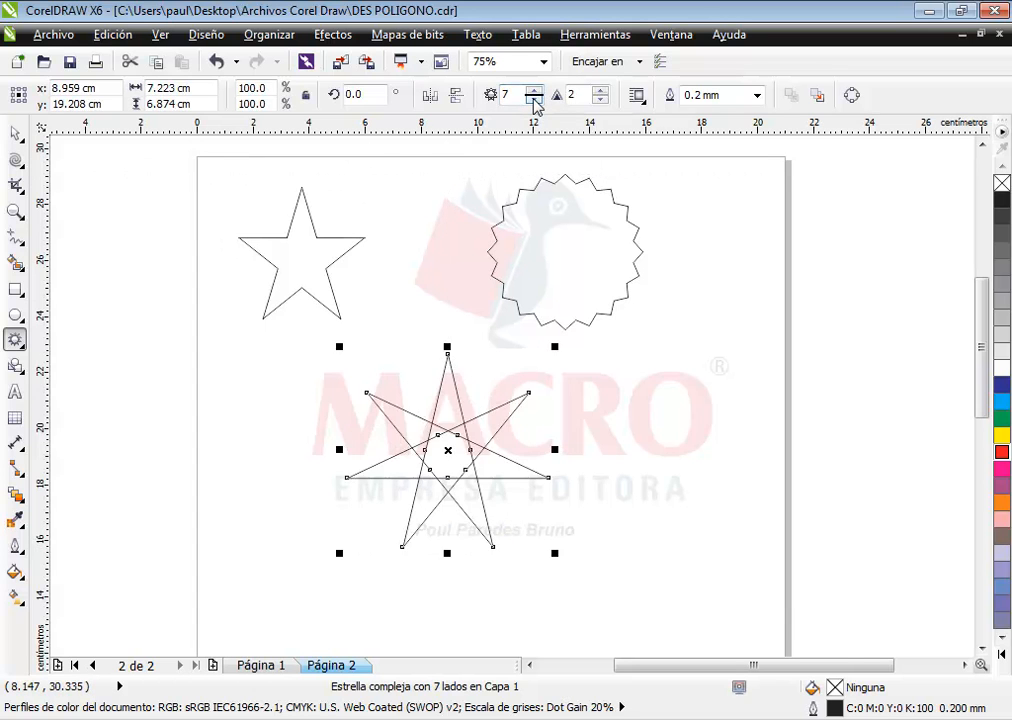
left_click(534, 100)
left_click(534, 100)
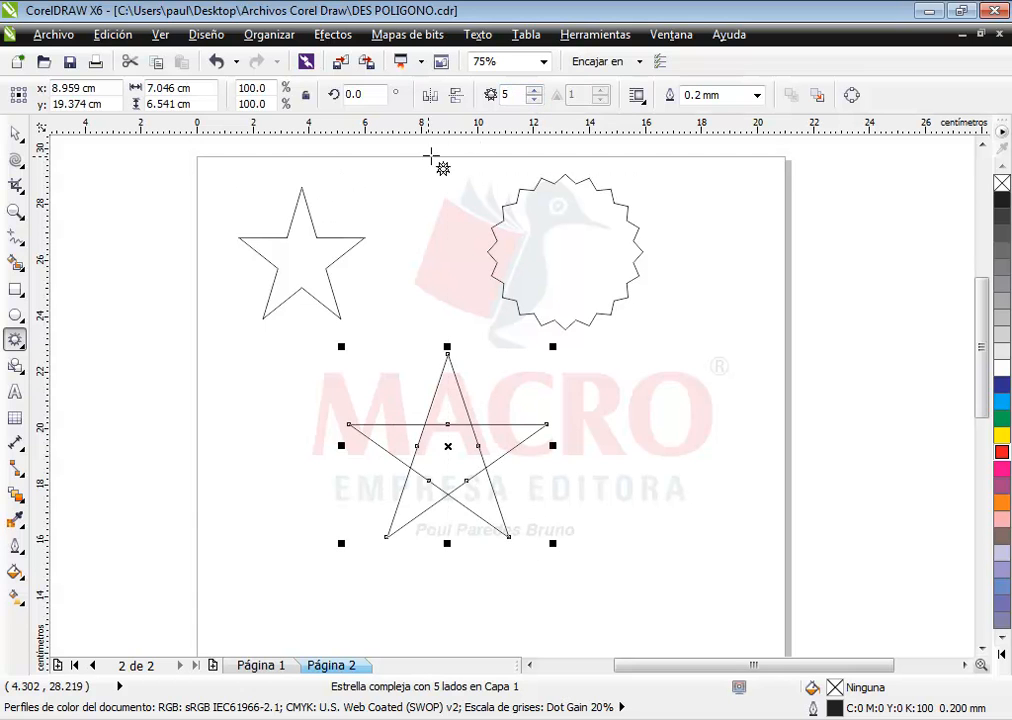
Raise the complex star's number of points to 10
left_click(534, 90)
left_click(532, 90)
left_click(532, 90)
left_click(532, 90)
left_click(532, 90)
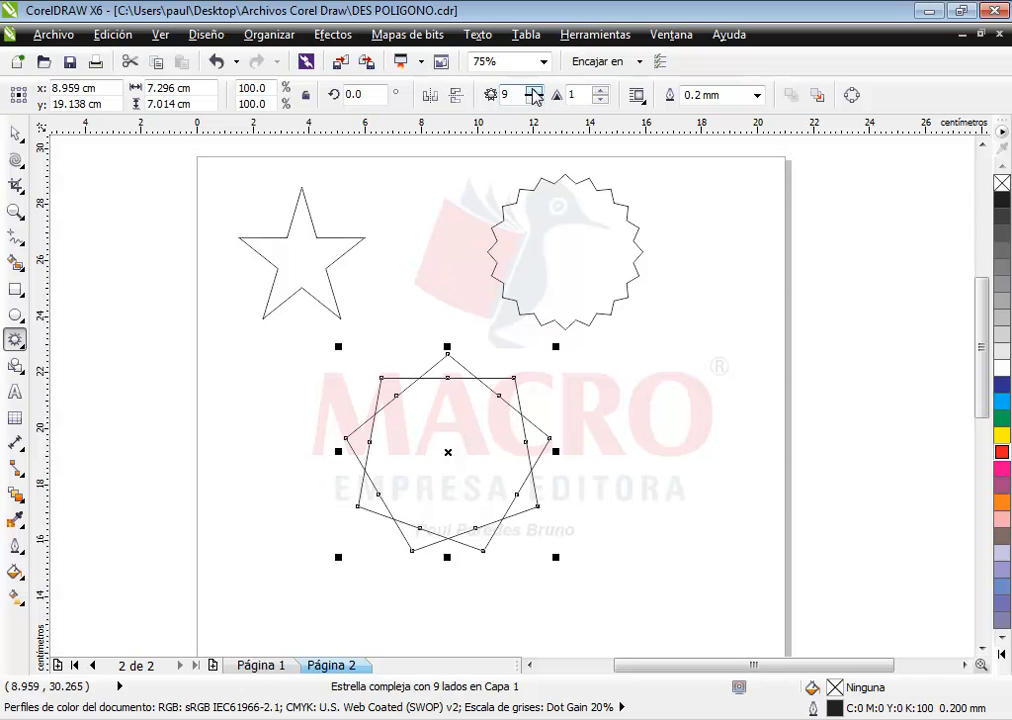
left_click(532, 90)
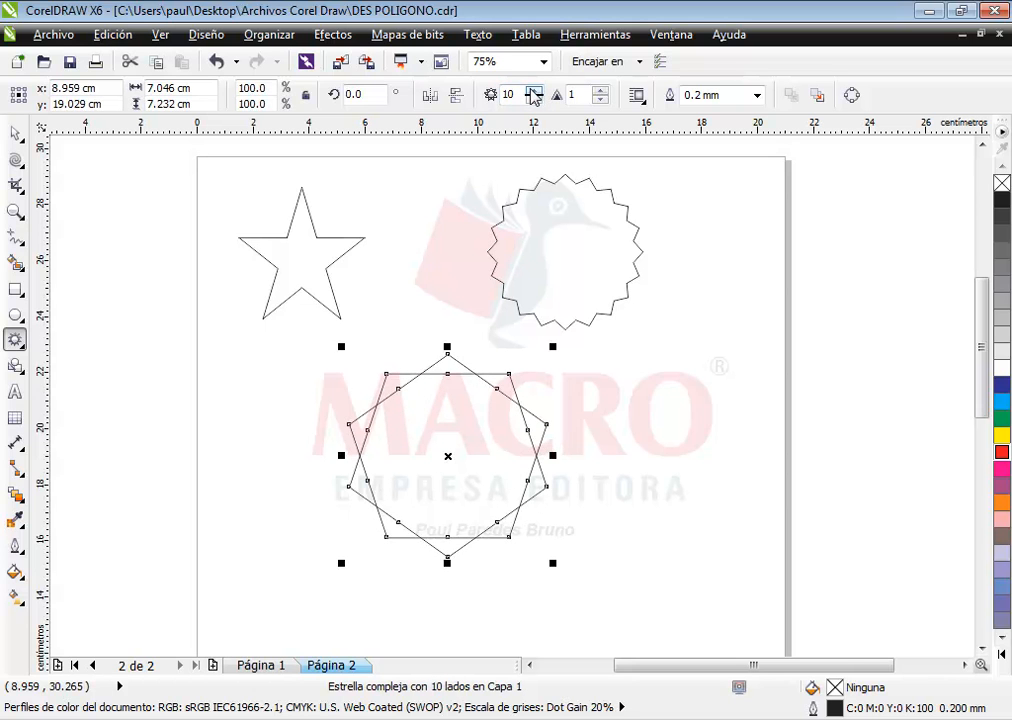
Try sharpness values 3 and 1 on the ten-pointed complex star and settle on 2
left_click(601, 91)
left_click(601, 91)
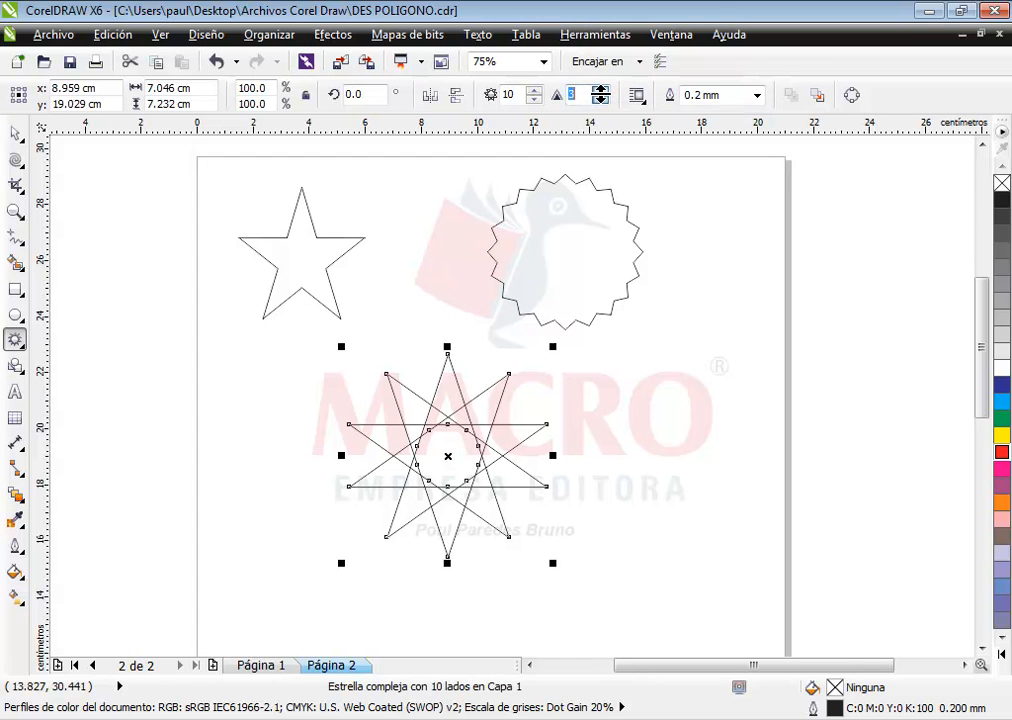
left_click(601, 99)
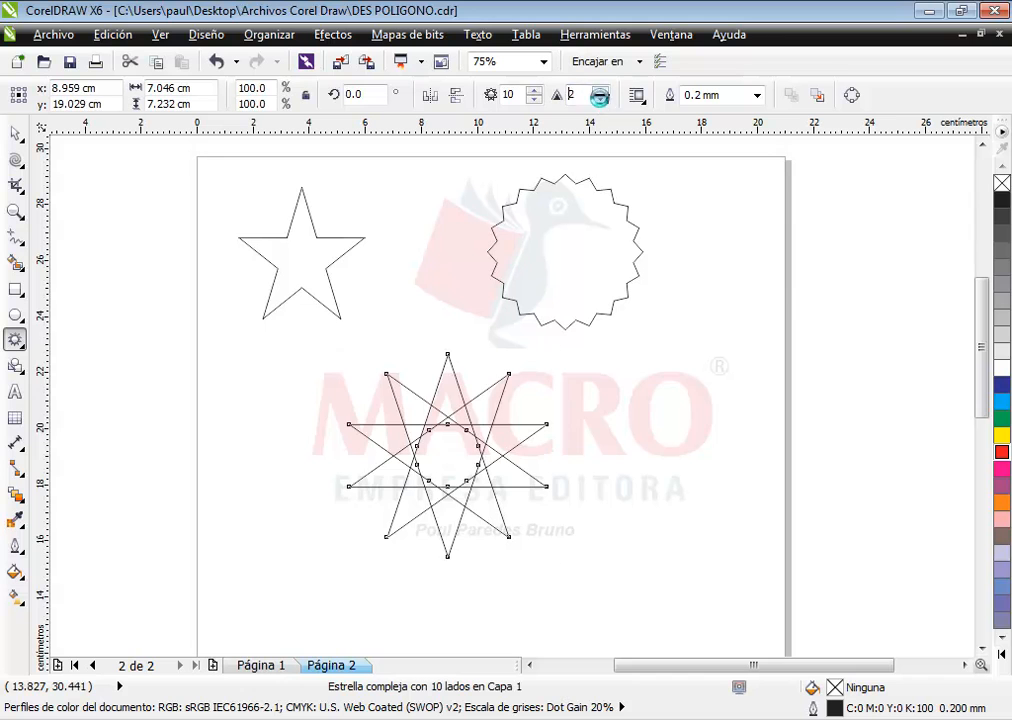
left_click(601, 99)
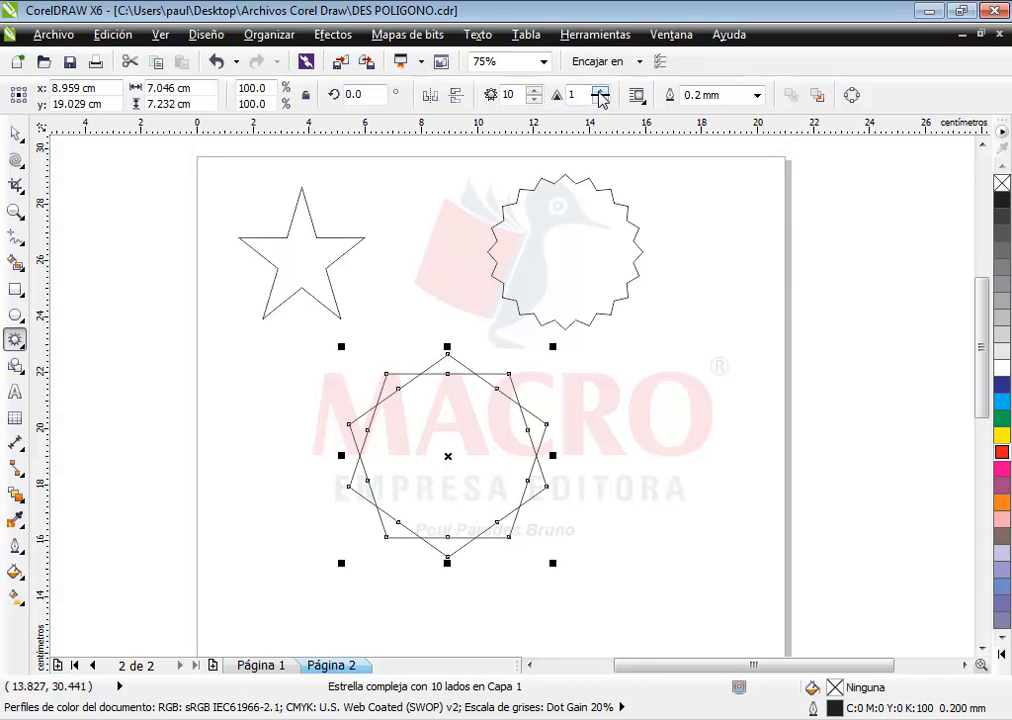
left_click(601, 91)
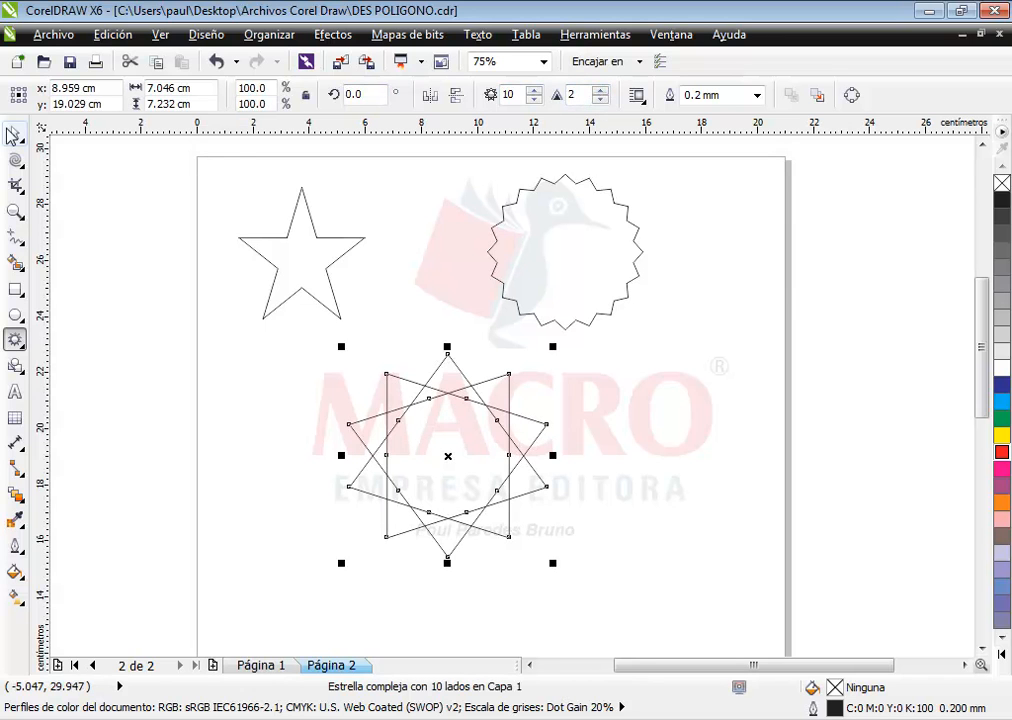
Move the ten-pointed complex star right to about x 13.5 cm and draw a nine-pointed complex star about 5.3 by 5.1 cm to its left
left_click(15, 135)
left_click_drag(404, 413, 516, 428)
left_click(318, 422)
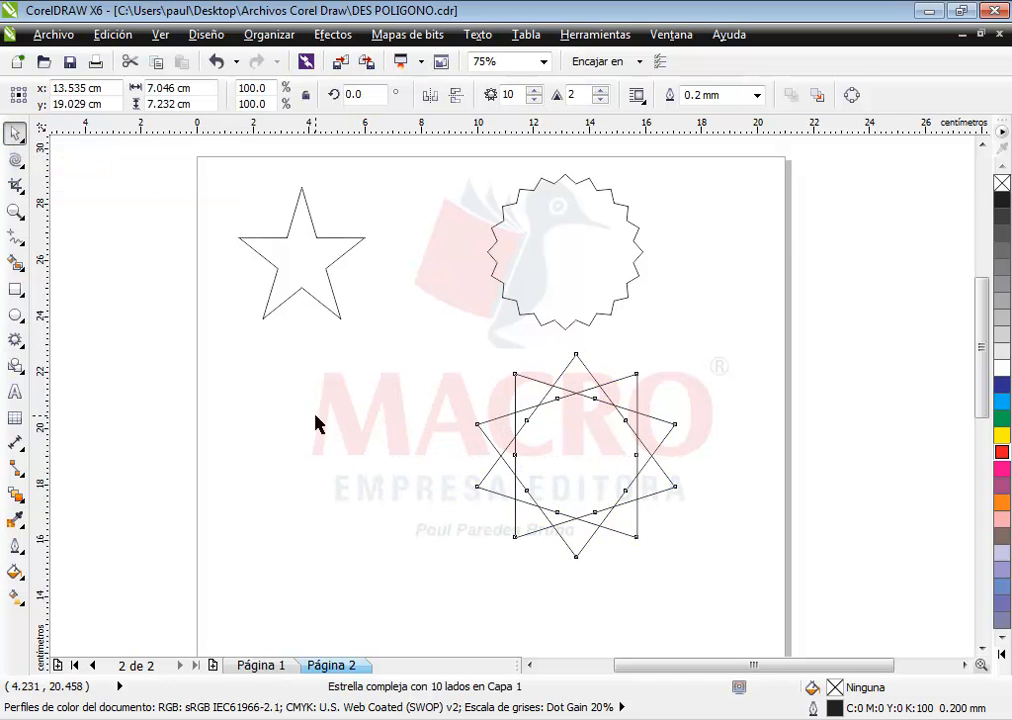
left_click(15, 340)
left_click_drag(254, 379, 406, 529)
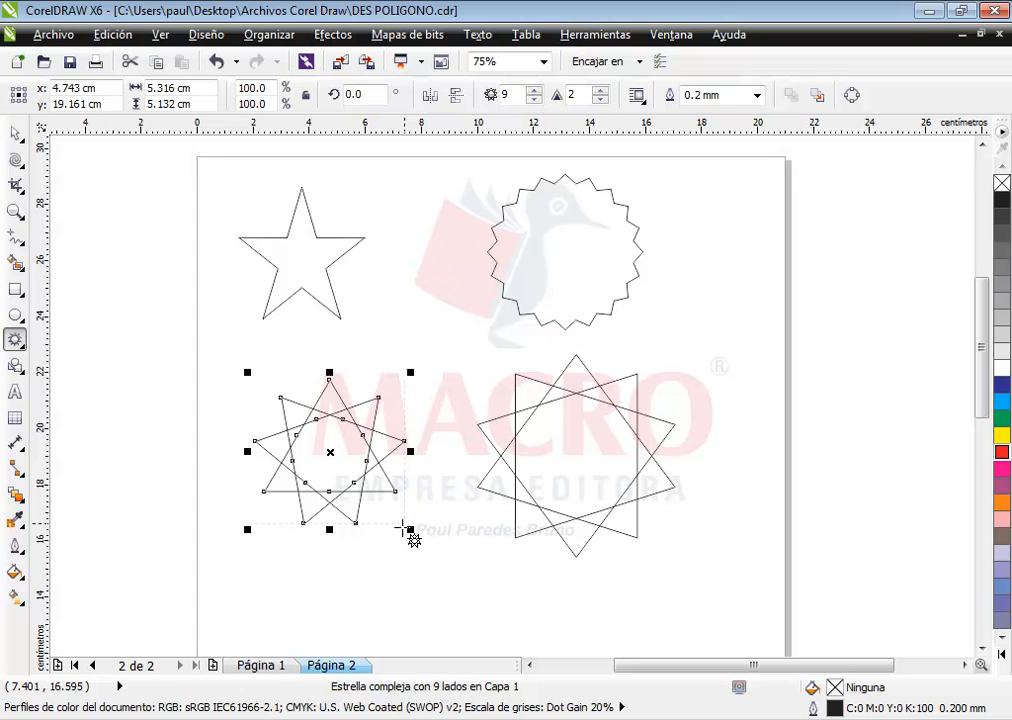
Raise the nine-pointed complex star's number of points to 13 and deselect it
left_click(534, 100)
left_click(534, 89)
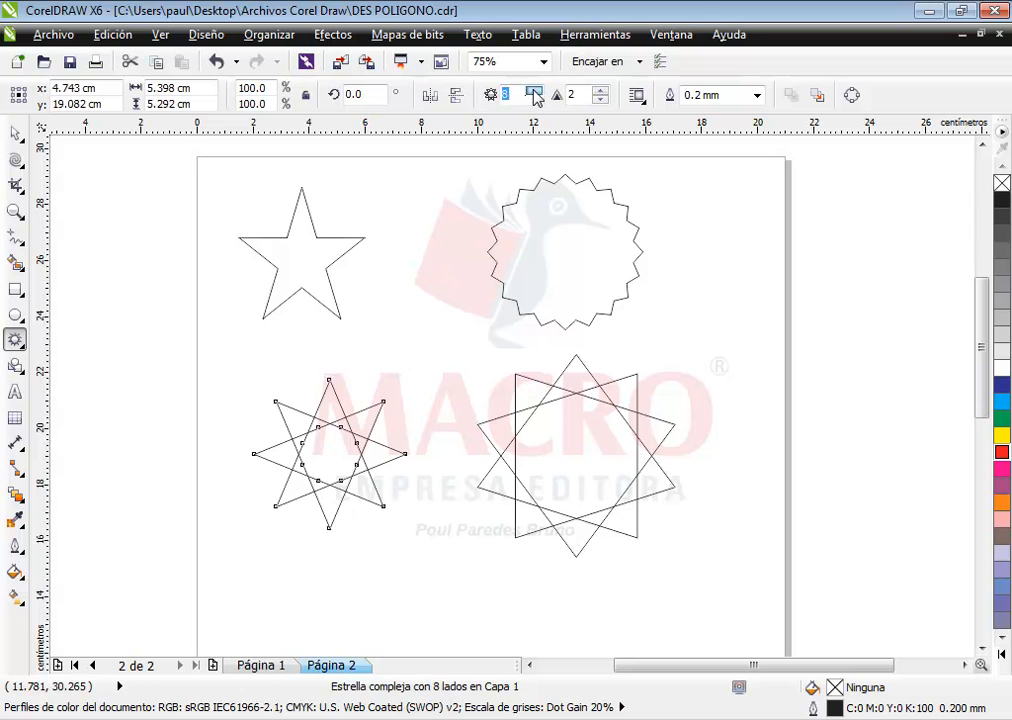
left_click(534, 89)
left_click(534, 89)
left_click(534, 89)
left_click(534, 90)
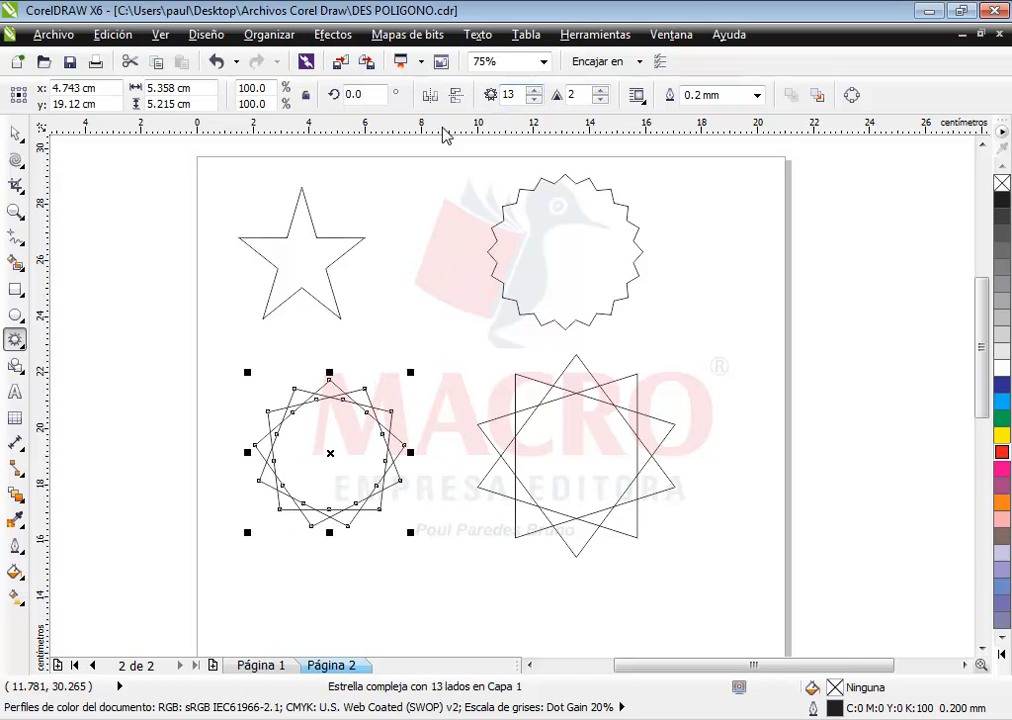
left_click(15, 133)
left_click(402, 657)
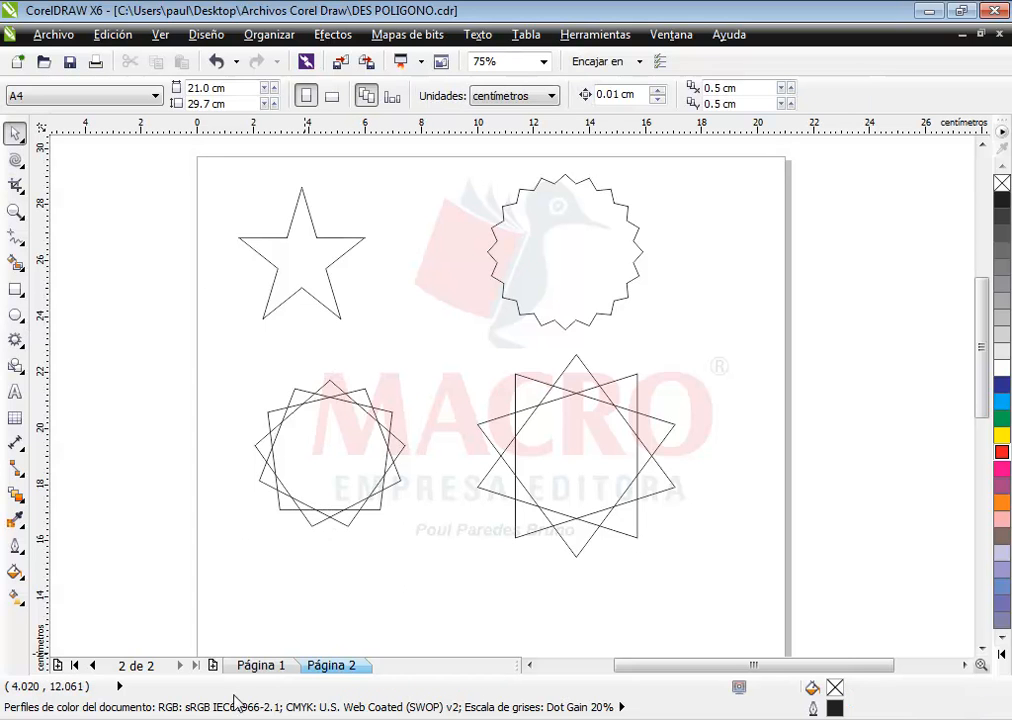
Add a third page and draw a 5 by 5 graph paper grid about 8.4 by 7.8 cm in its upper-left area
left_click(212, 666)
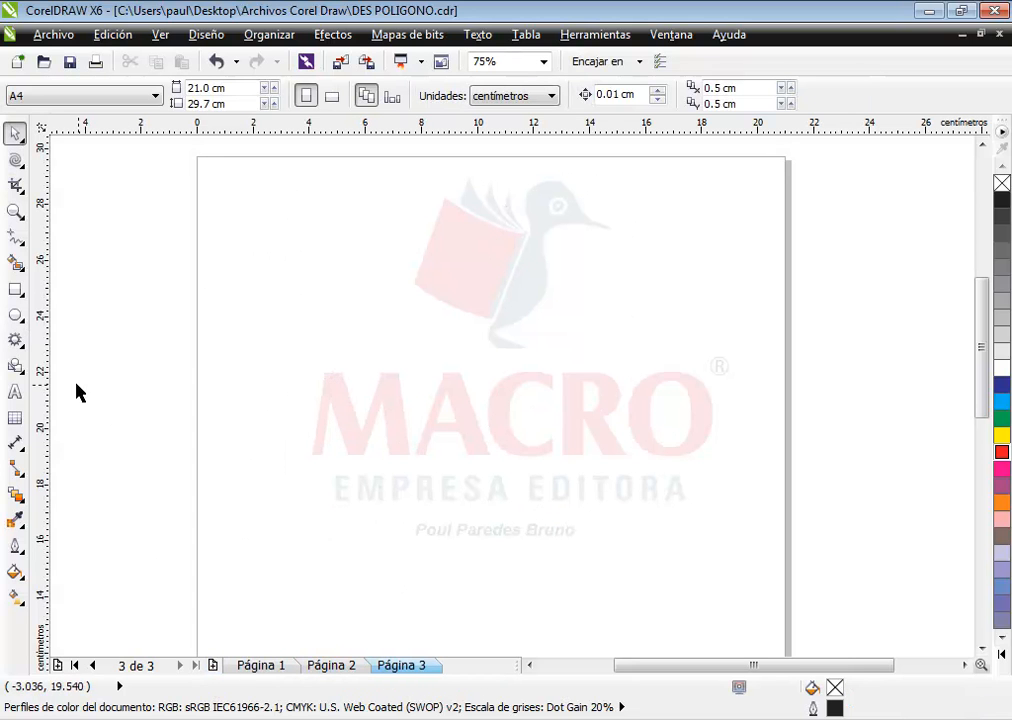
left_click(16, 345)
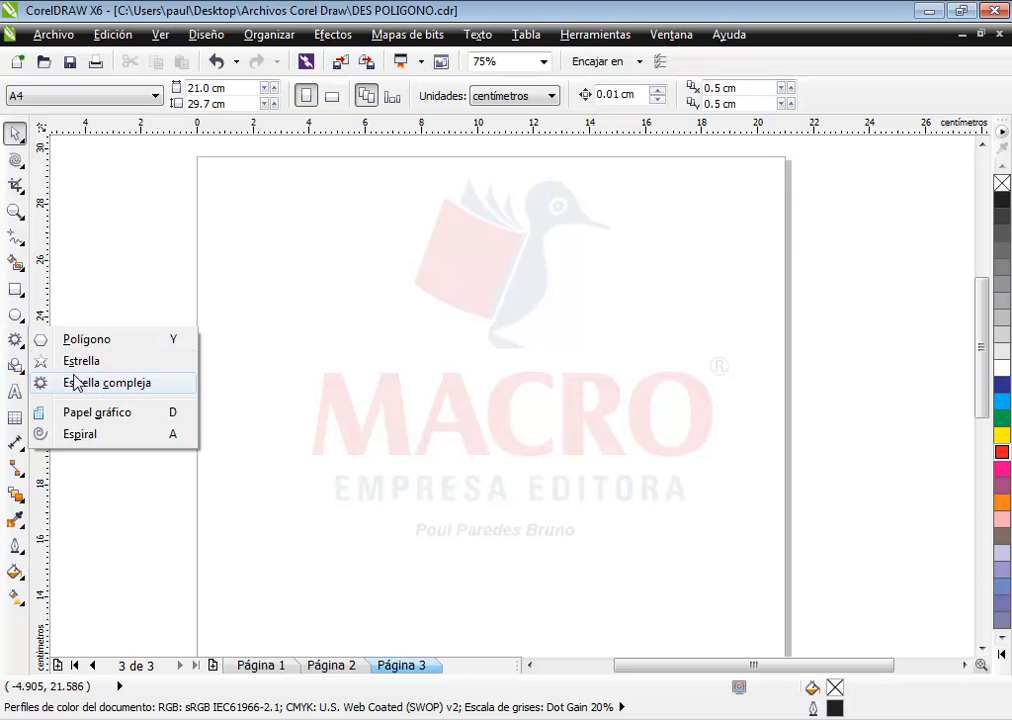
left_click(98, 414)
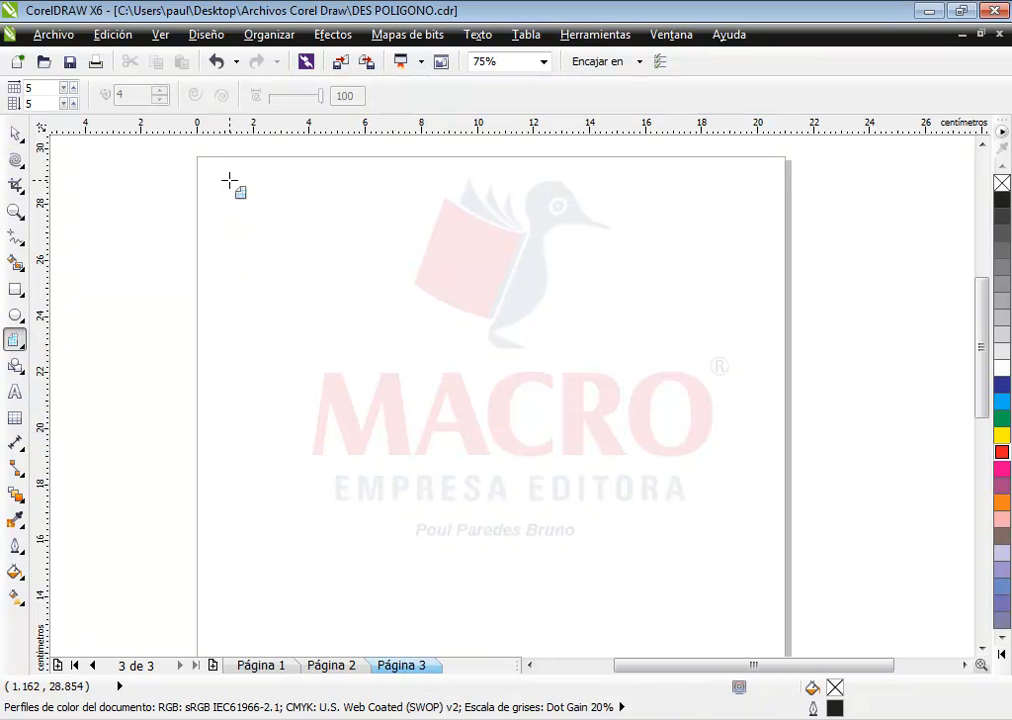
left_click_drag(236, 186, 471, 402)
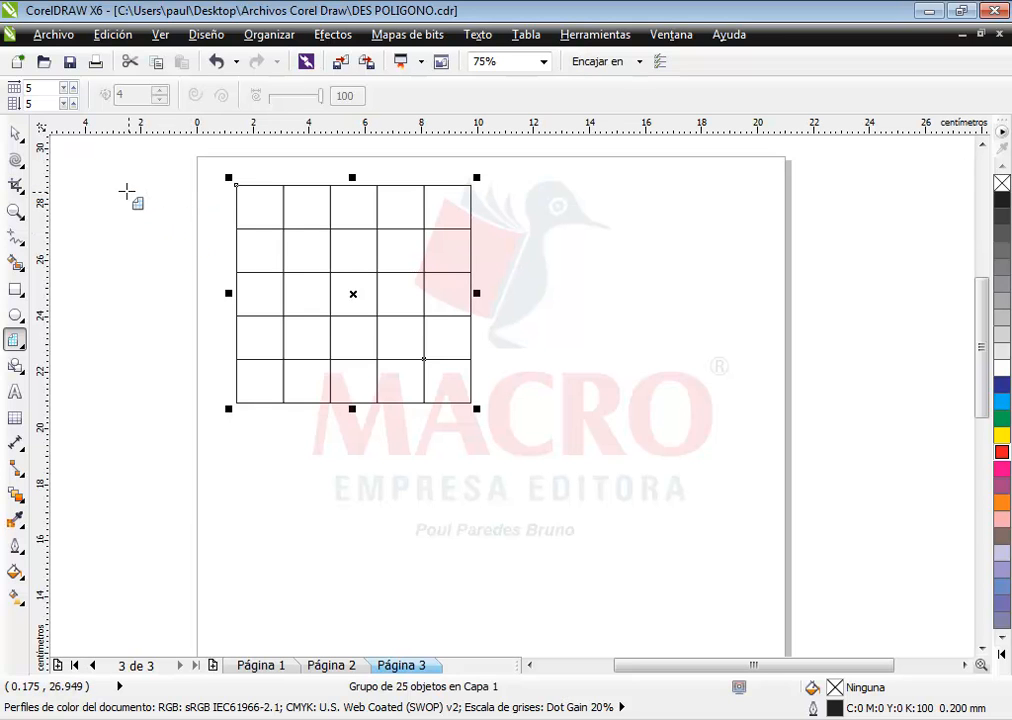
Move the 5 by 5 grid right to about x 7.5 cm, y 24.9 cm and ungroup it
left_click(14, 131)
left_click_drag(303, 249, 348, 257)
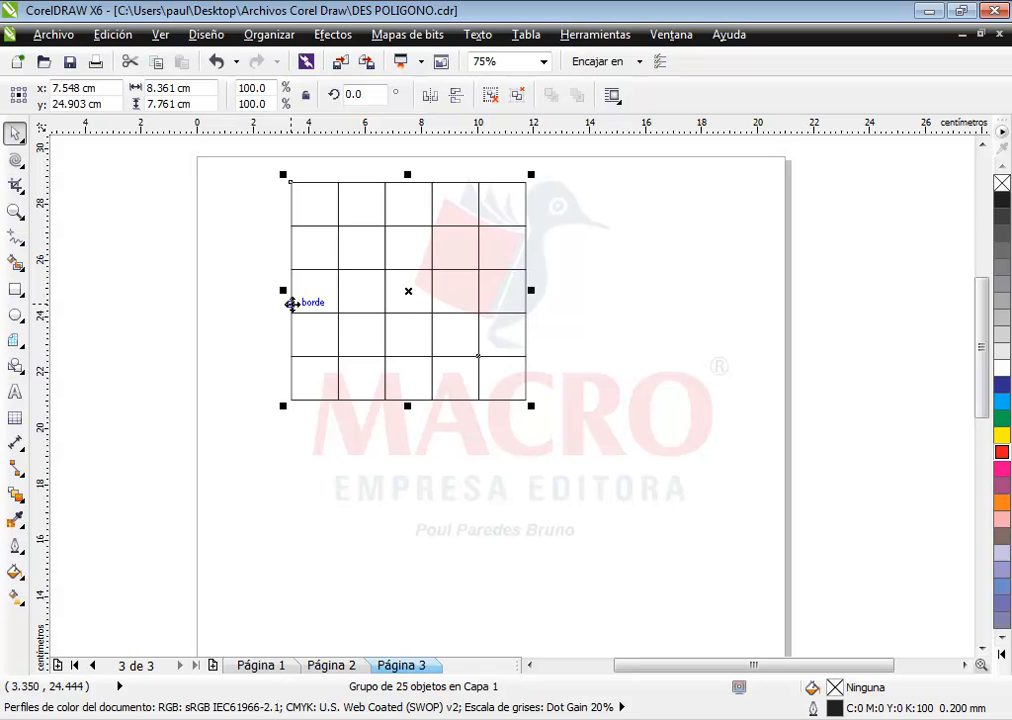
right_click(319, 292)
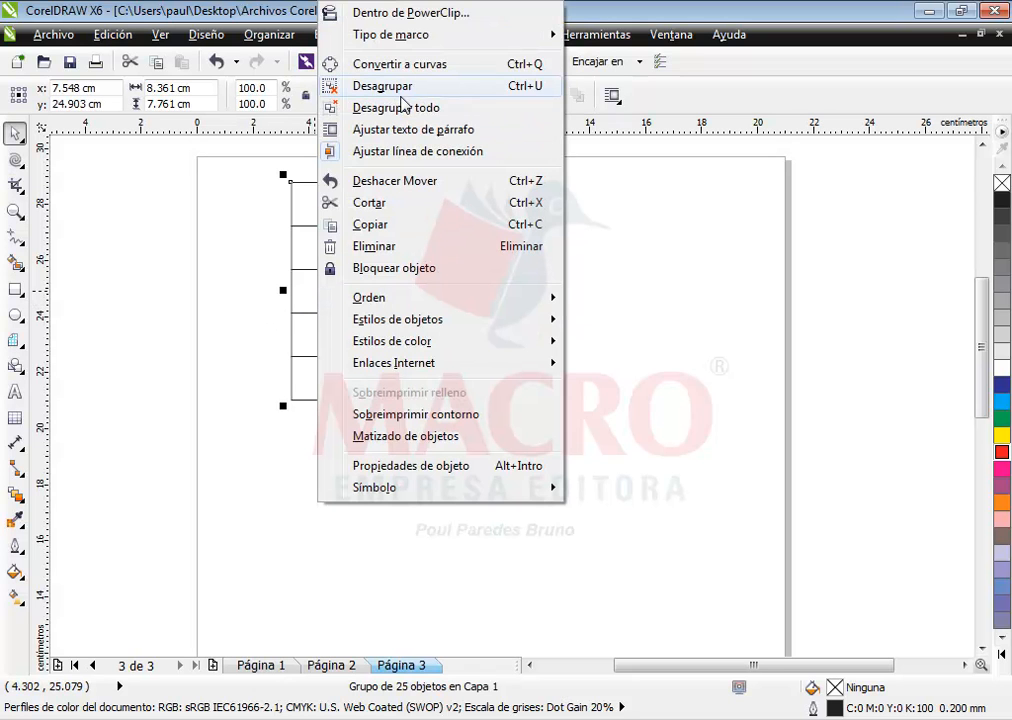
left_click(403, 88)
Pull seven individual squares out of the ungrouped grid and scatter them around the page
left_click(194, 305)
left_click(312, 280)
left_click_drag(346, 328, 346, 467)
left_click_drag(429, 348, 605, 420)
left_click_drag(506, 302, 630, 300)
left_click_drag(459, 290, 502, 452)
left_click_drag(463, 332, 648, 379)
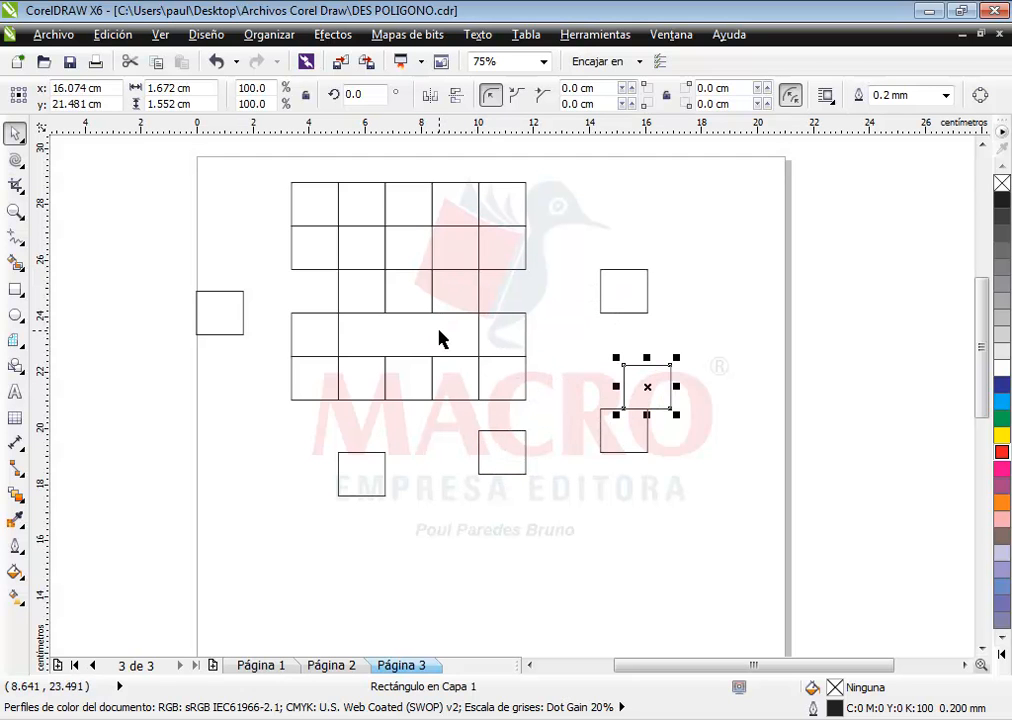
left_click_drag(438, 294, 503, 413)
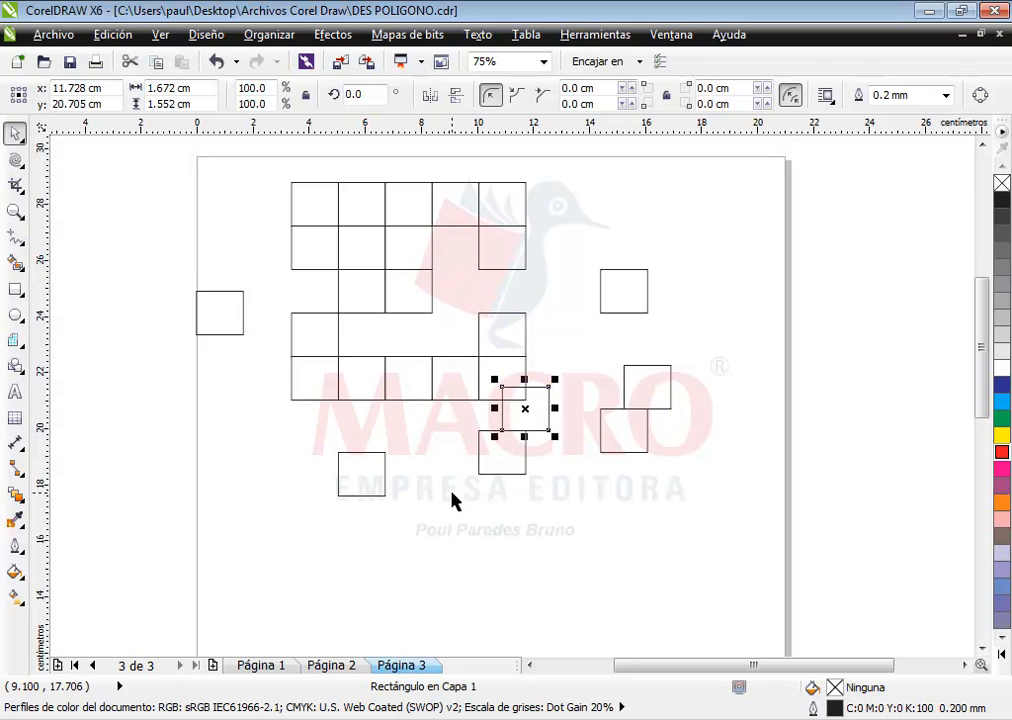
left_click(590, 528)
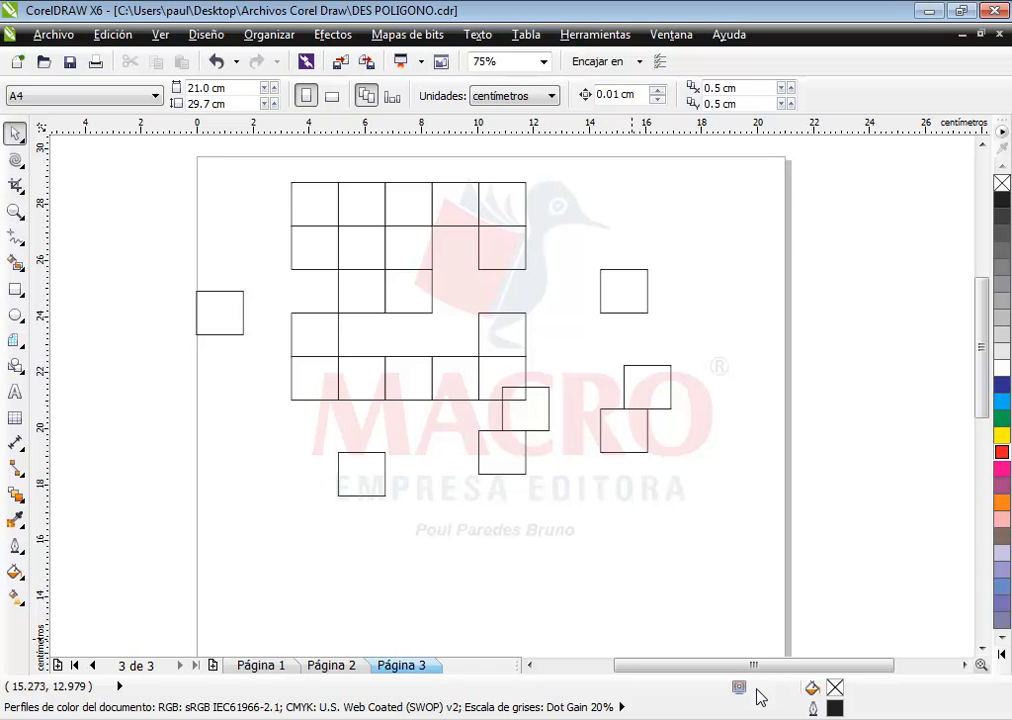
Delete all the grid squares and draw a graph paper grid of 3 columns and 1 row, about 15.3 by 6.2 cm
left_click_drag(160, 166, 732, 548)
key("Delete")
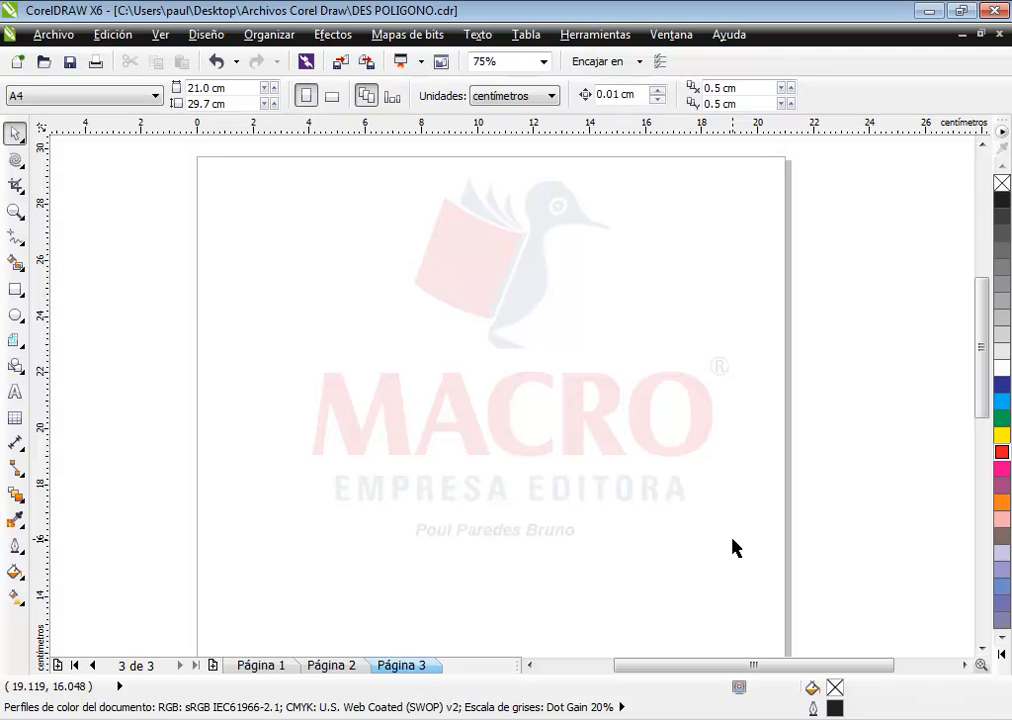
left_click(15, 340)
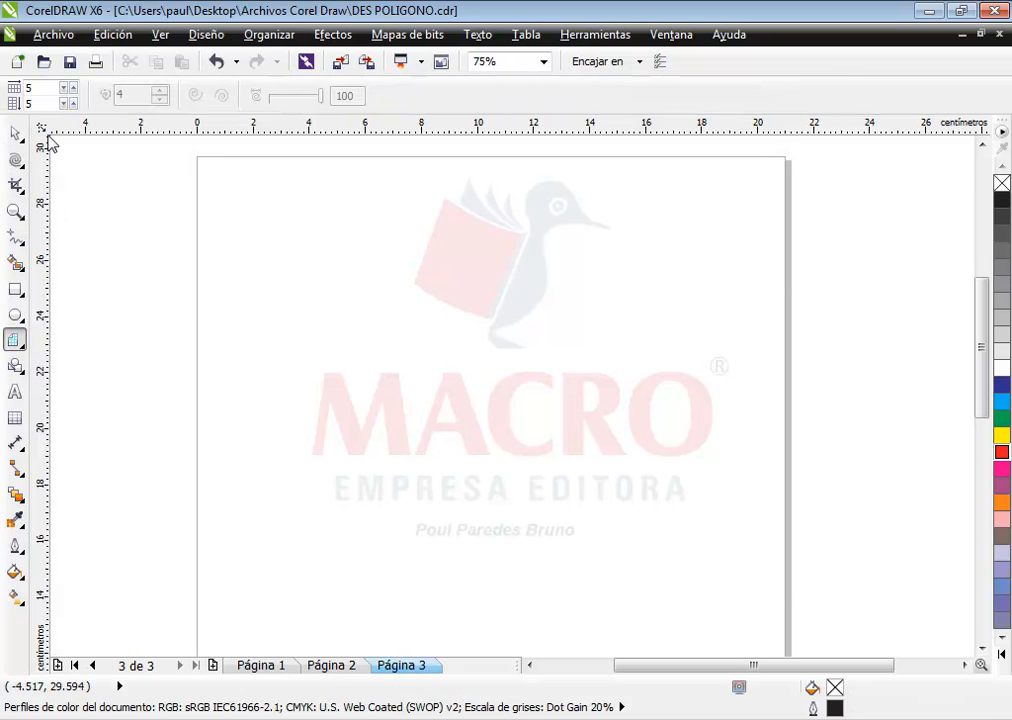
left_click(31, 88)
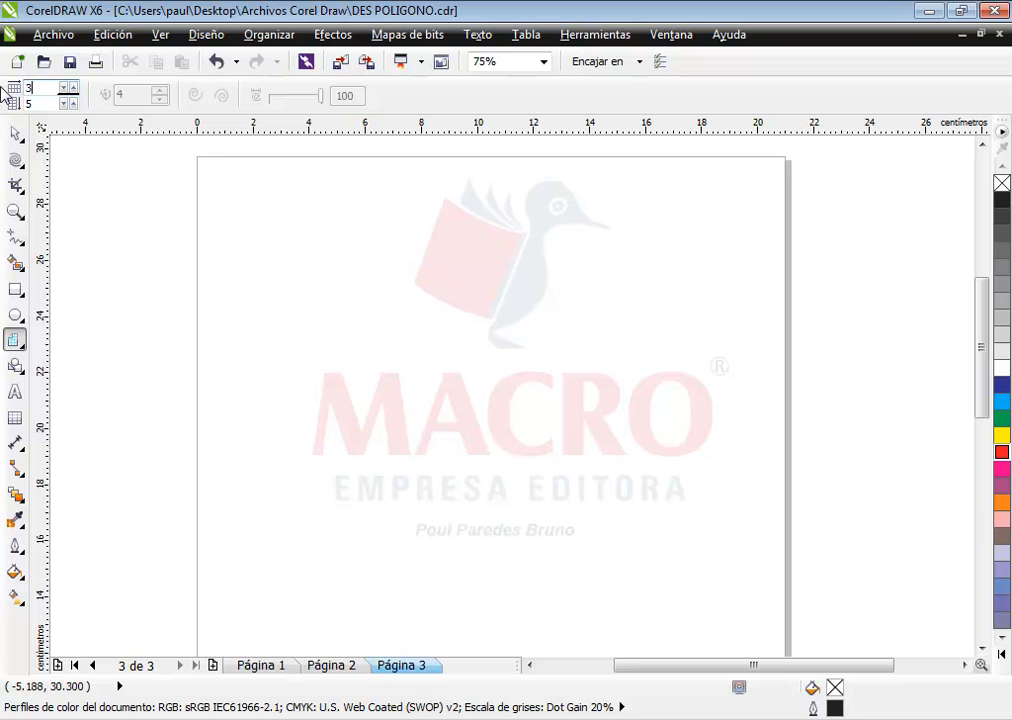
key("Tab")
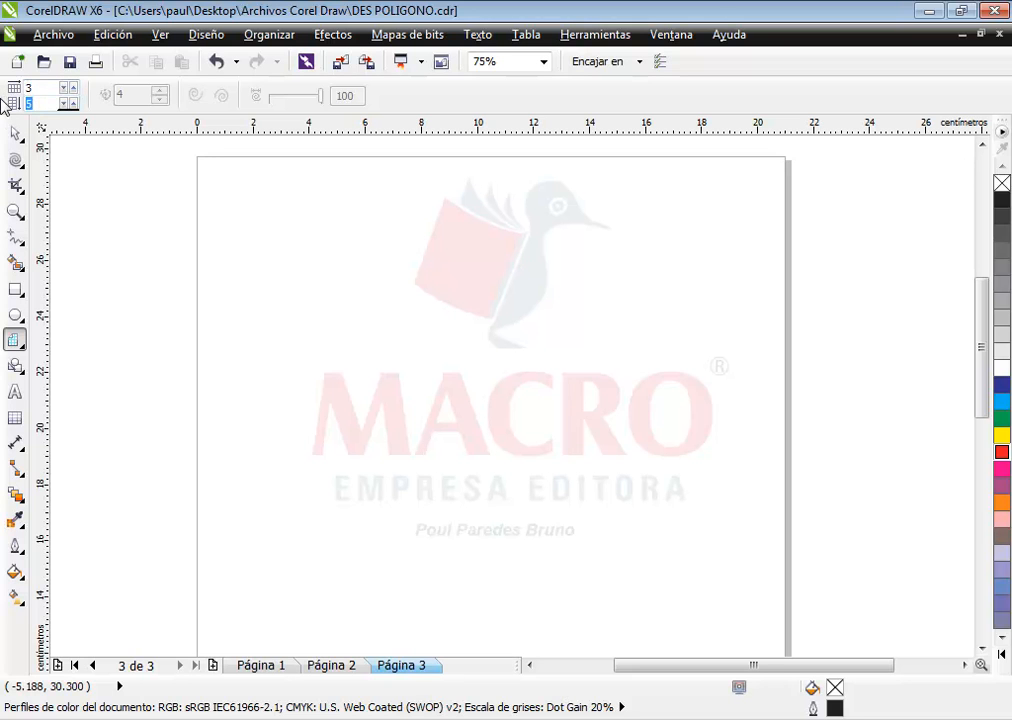
type("1")
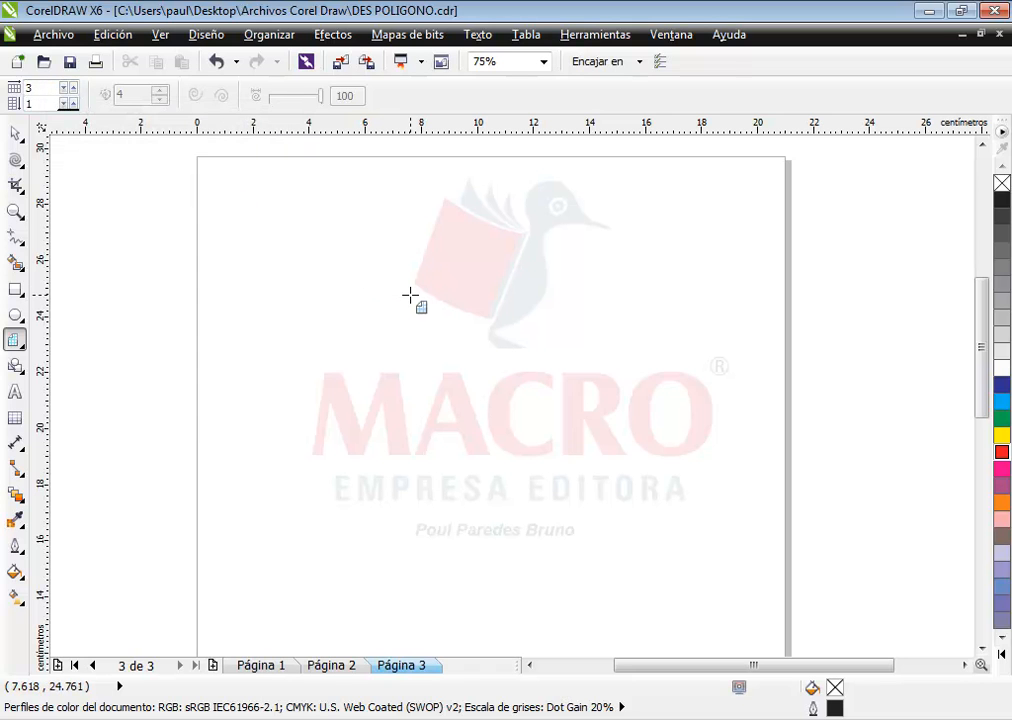
left_click_drag(401, 280, 829, 453)
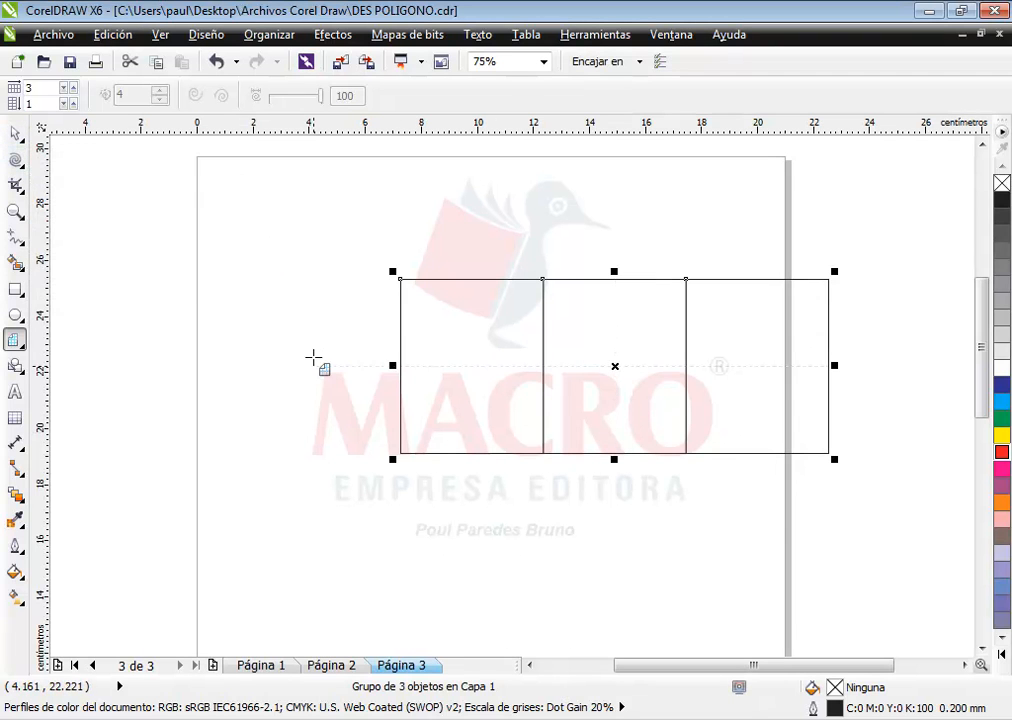
left_click_drag(400, 311, 366, 311)
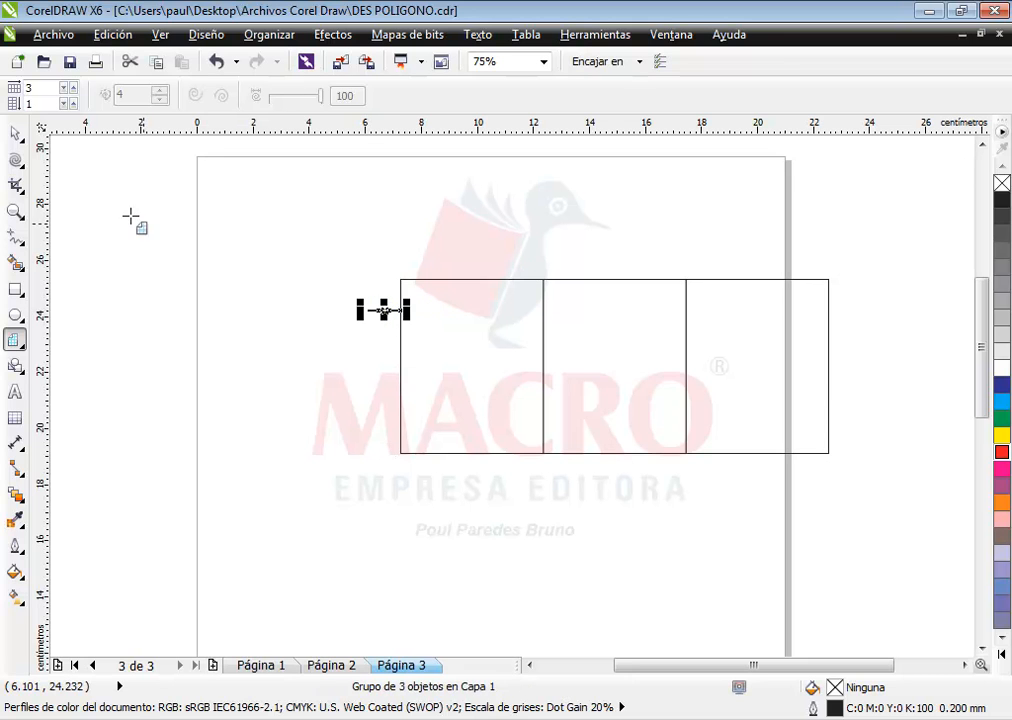
left_click(16, 132)
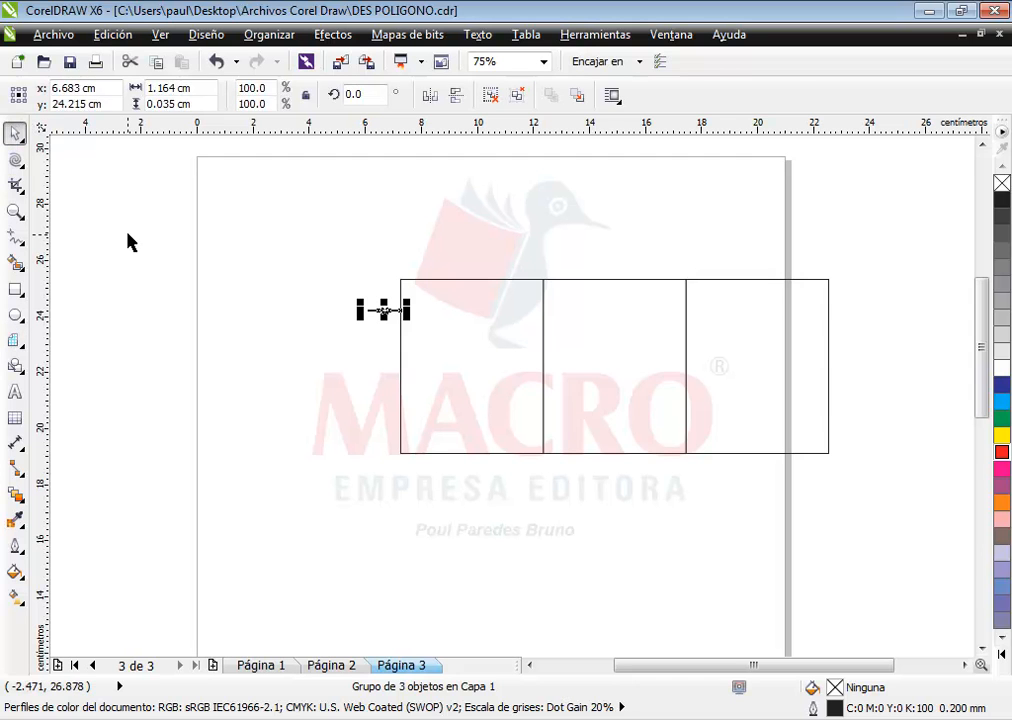
key("Delete")
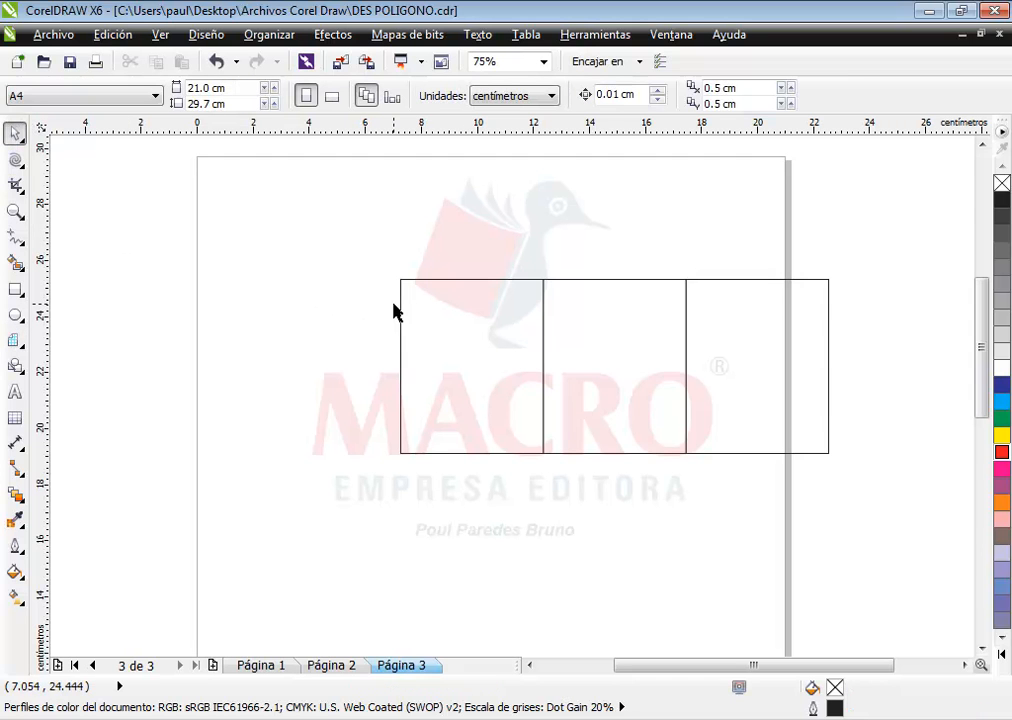
Move the three-column grid up and left to about x 9.5 cm, y 25.3 cm and deselect it
left_click_drag(400, 314, 246, 227)
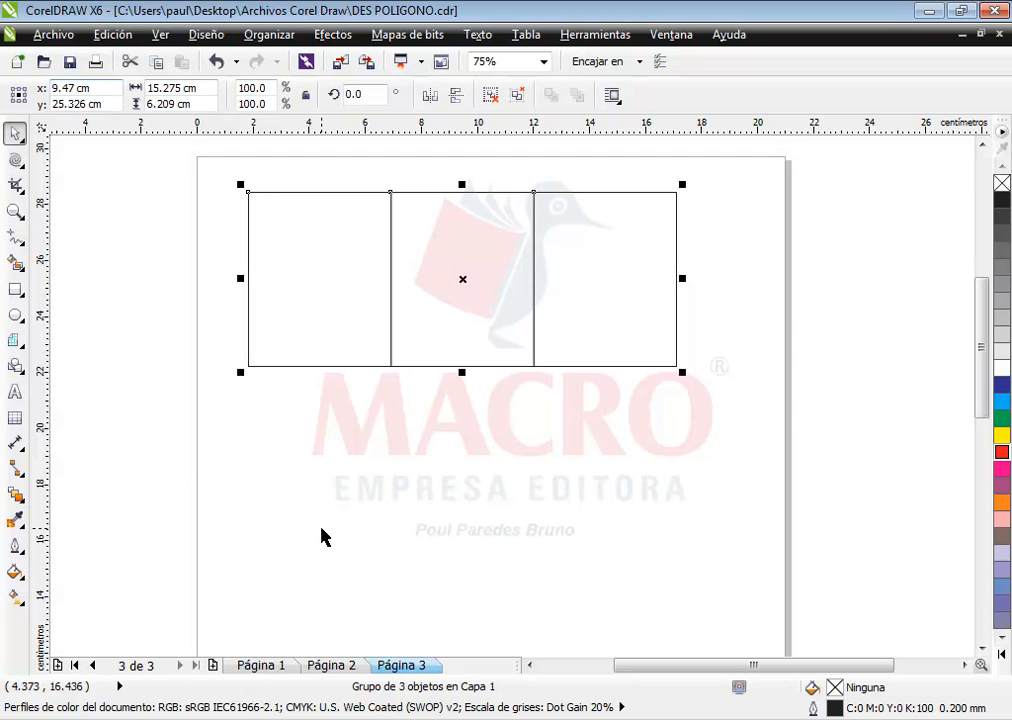
left_click(290, 508)
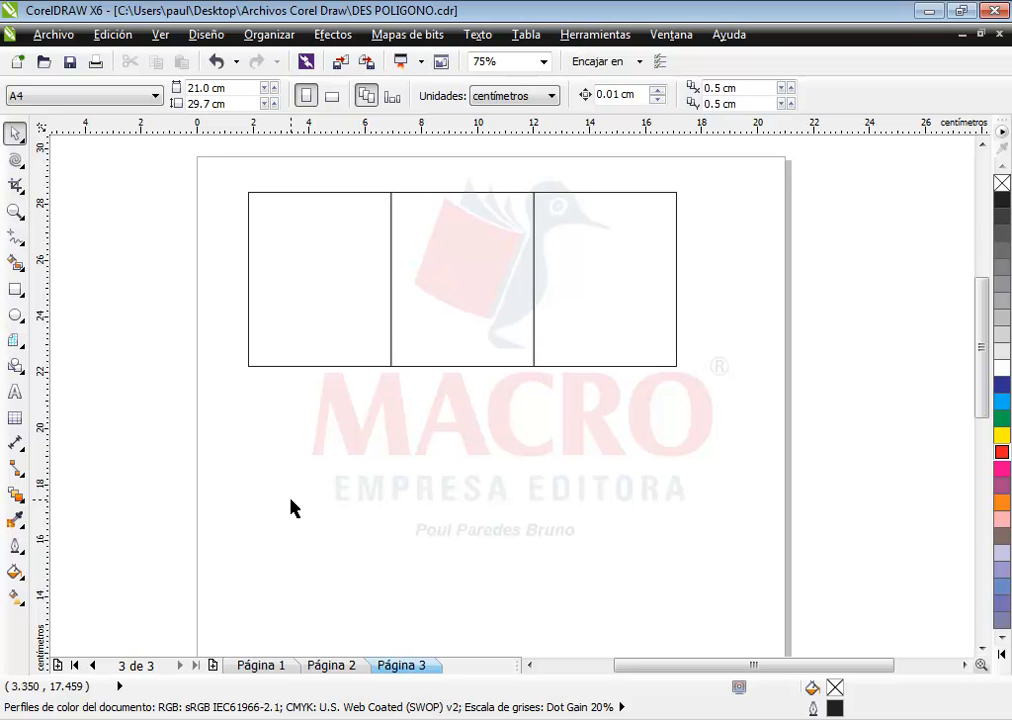
left_click(275, 667)
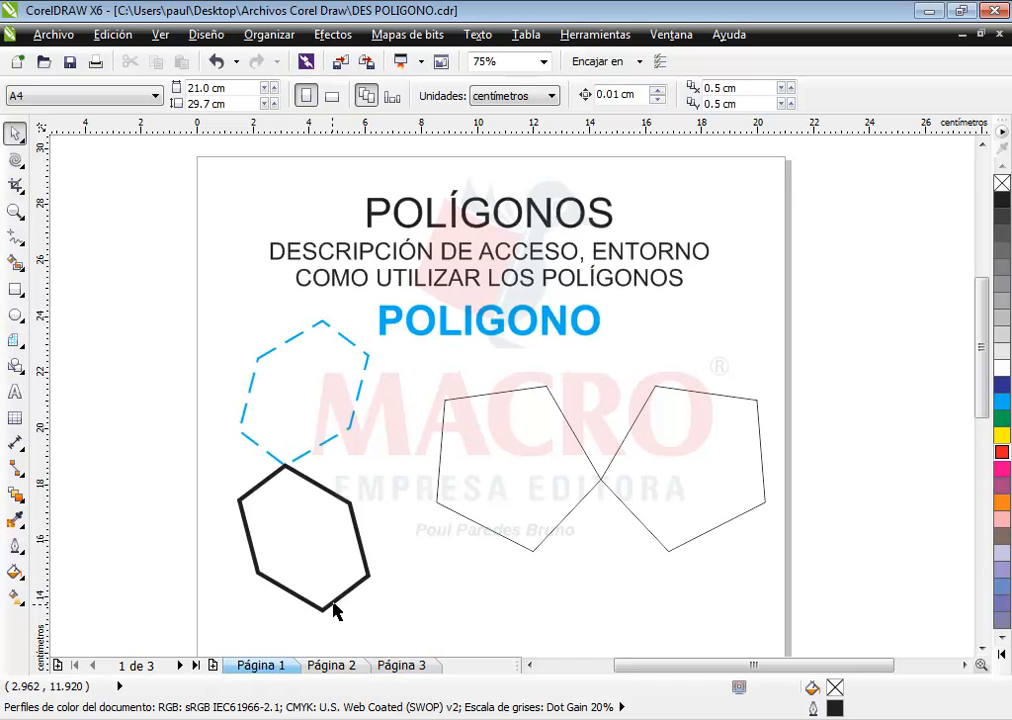
left_click(437, 505)
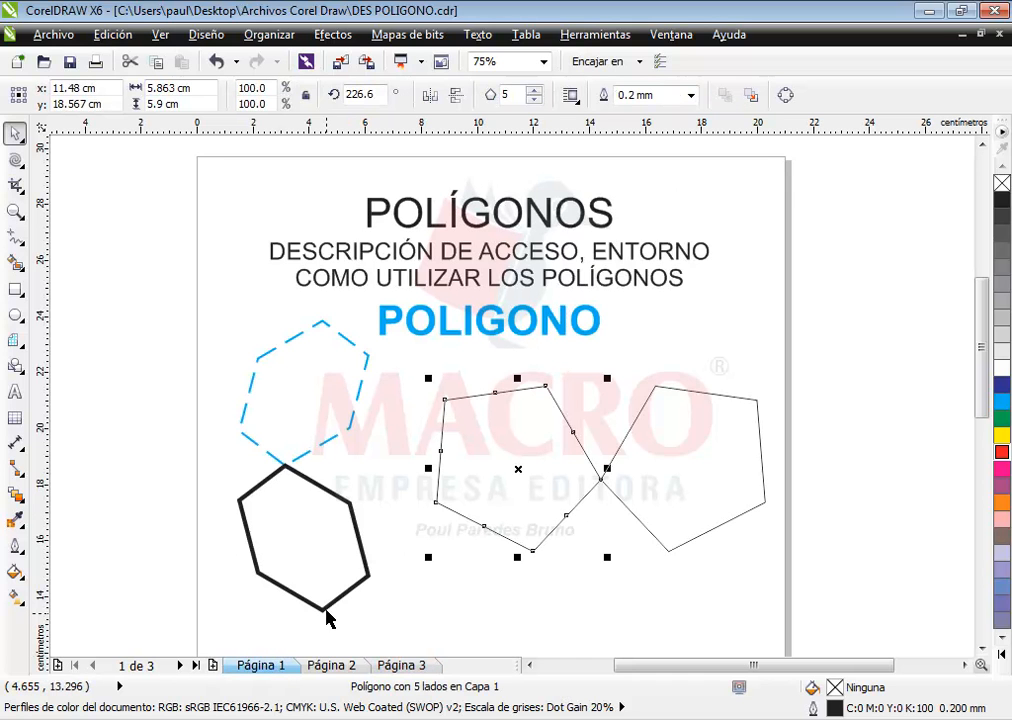
left_click(300, 452)
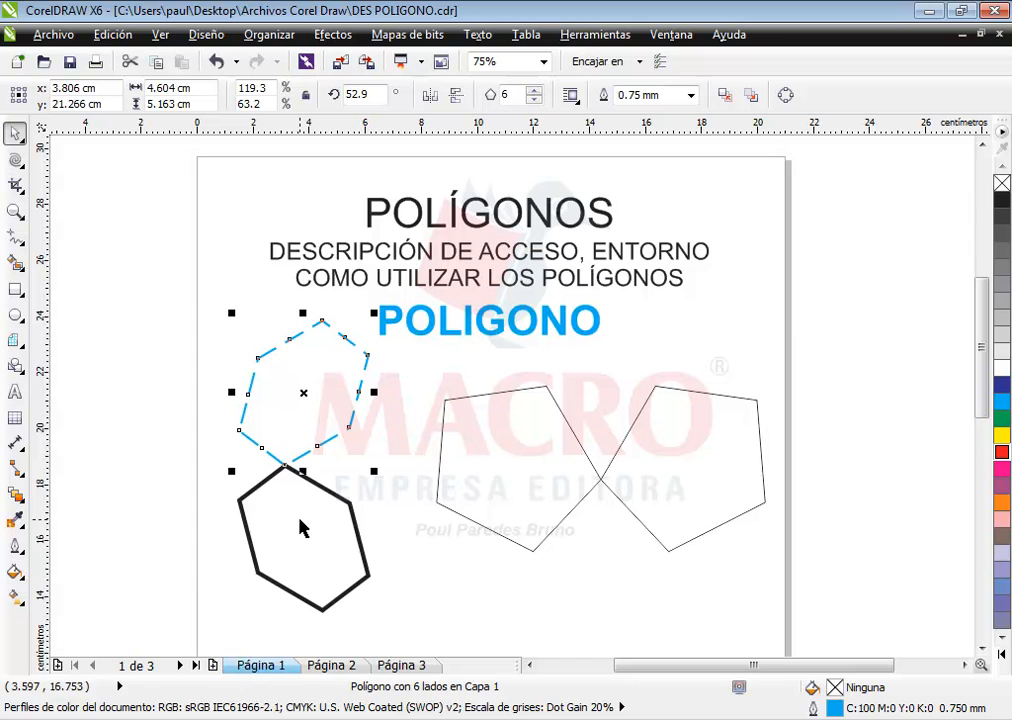
left_click(516, 476)
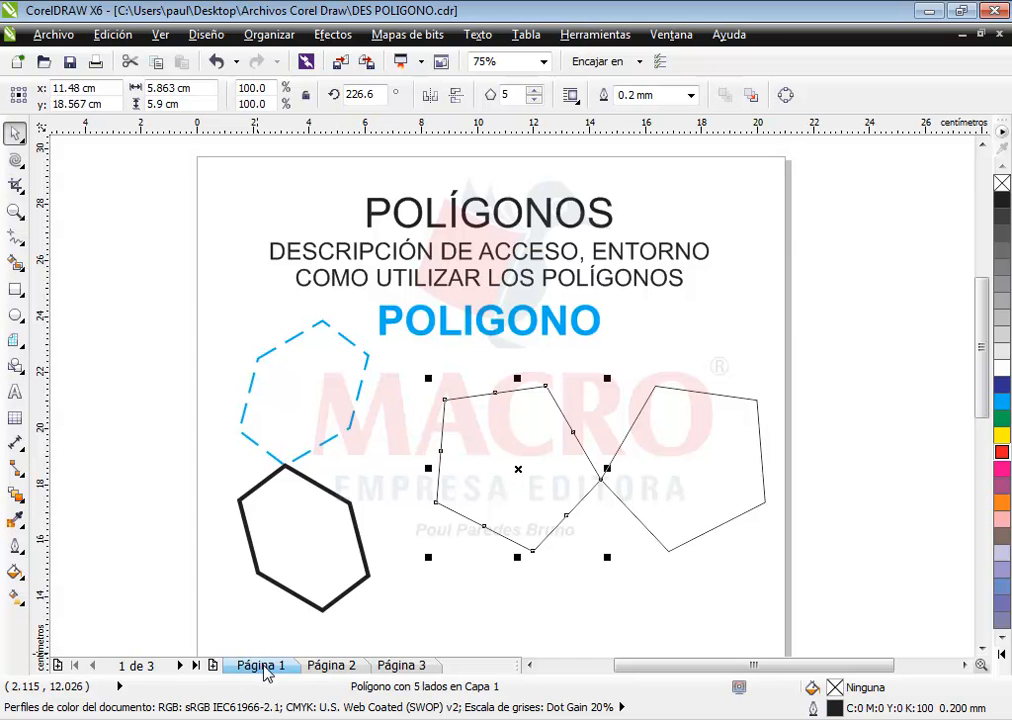
left_click(398, 666)
Draw a tall symmetrical spiral with 4 revolutions, about 5.6 by 7.4 cm, and position it beneath the grid at about x 4.2 cm, y 17.1 cm
left_click(15, 341)
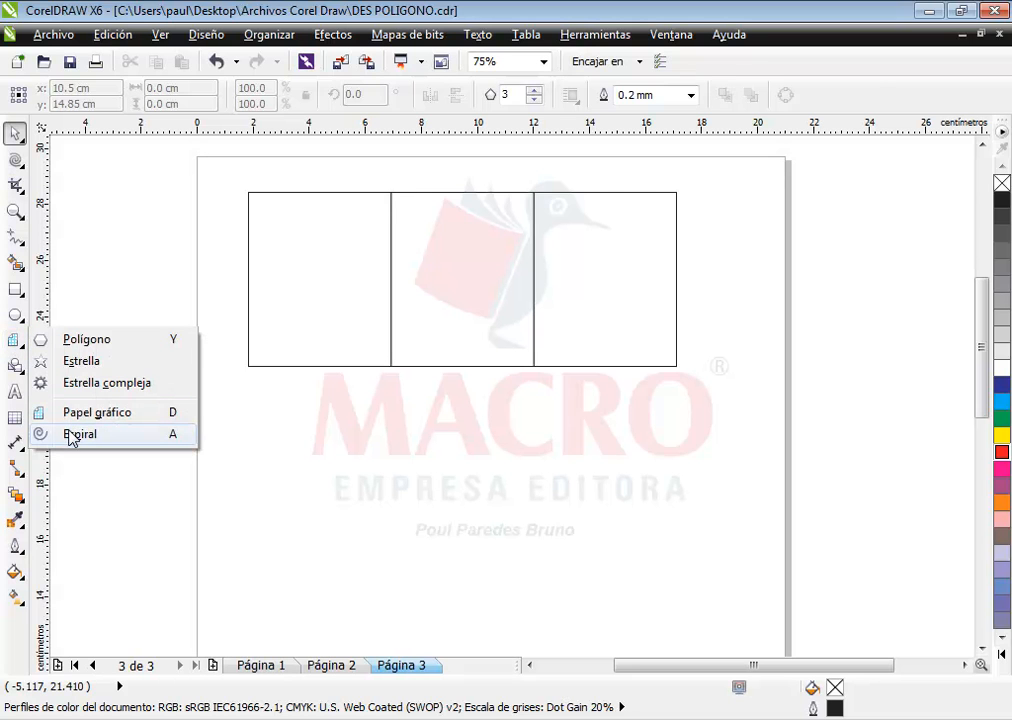
left_click(78, 436)
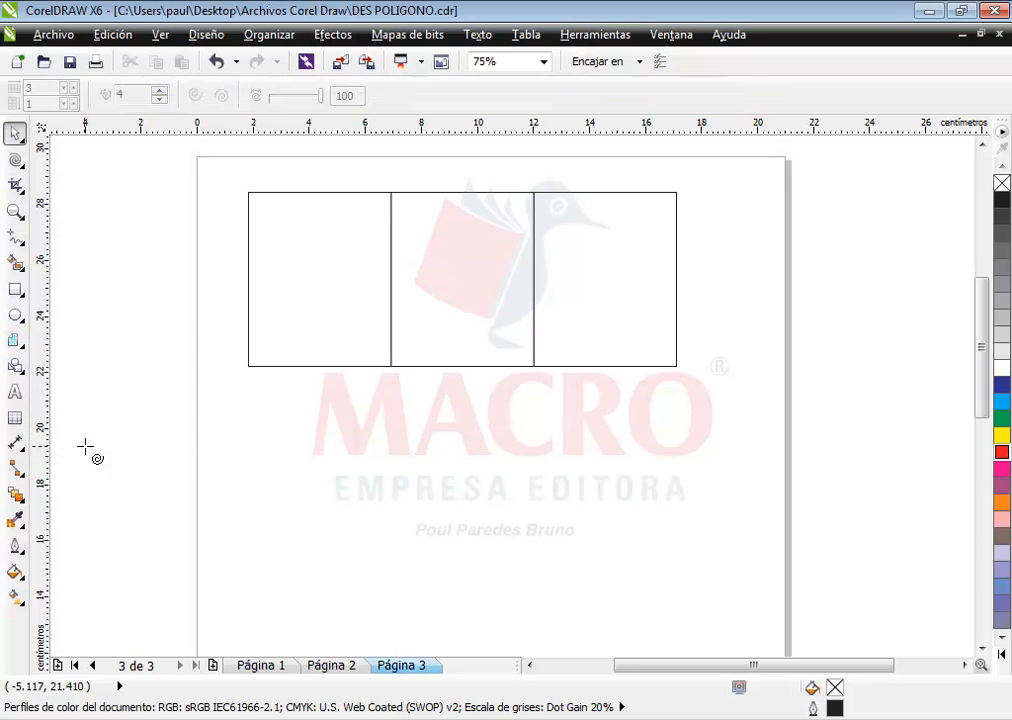
left_click_drag(340, 482, 510, 648)
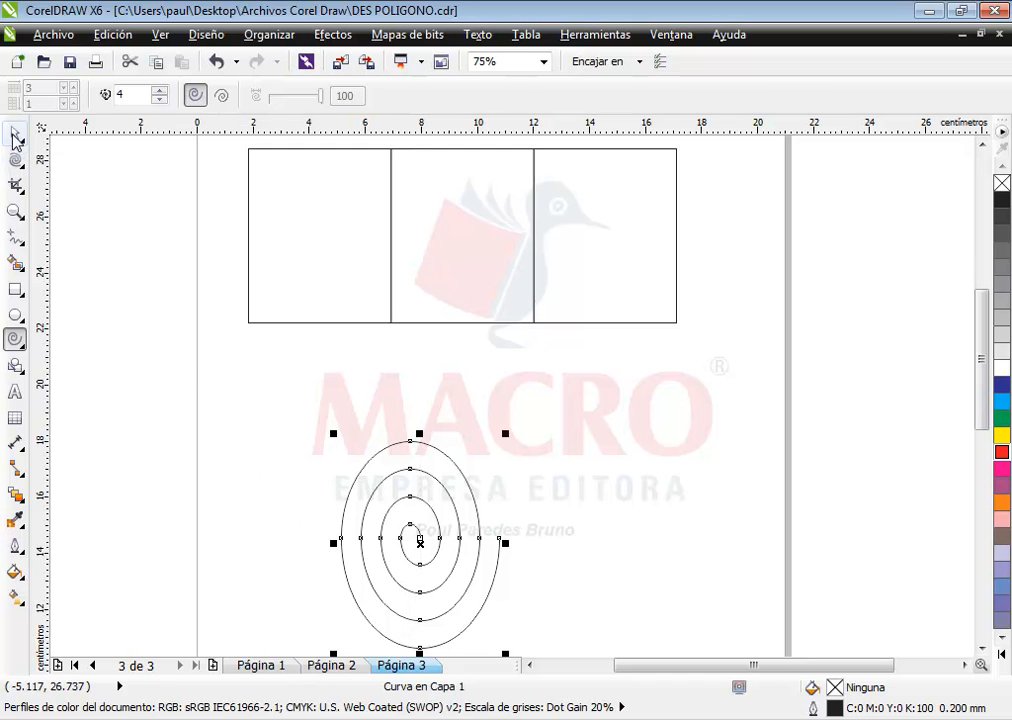
left_click(15, 135)
left_click_drag(377, 477, 274, 404)
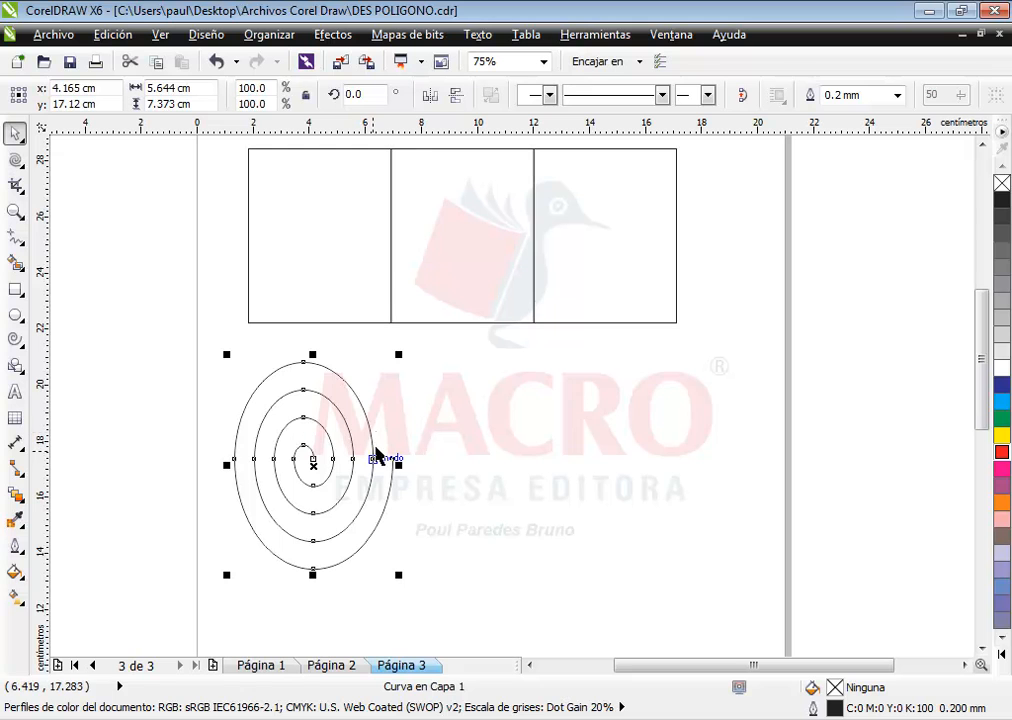
Draw a wide, flattened spiral to the right of the tall one and a circular spiral about 5.5 cm across at the page's right edge
left_click(16, 339)
left_click_drag(443, 392, 639, 480)
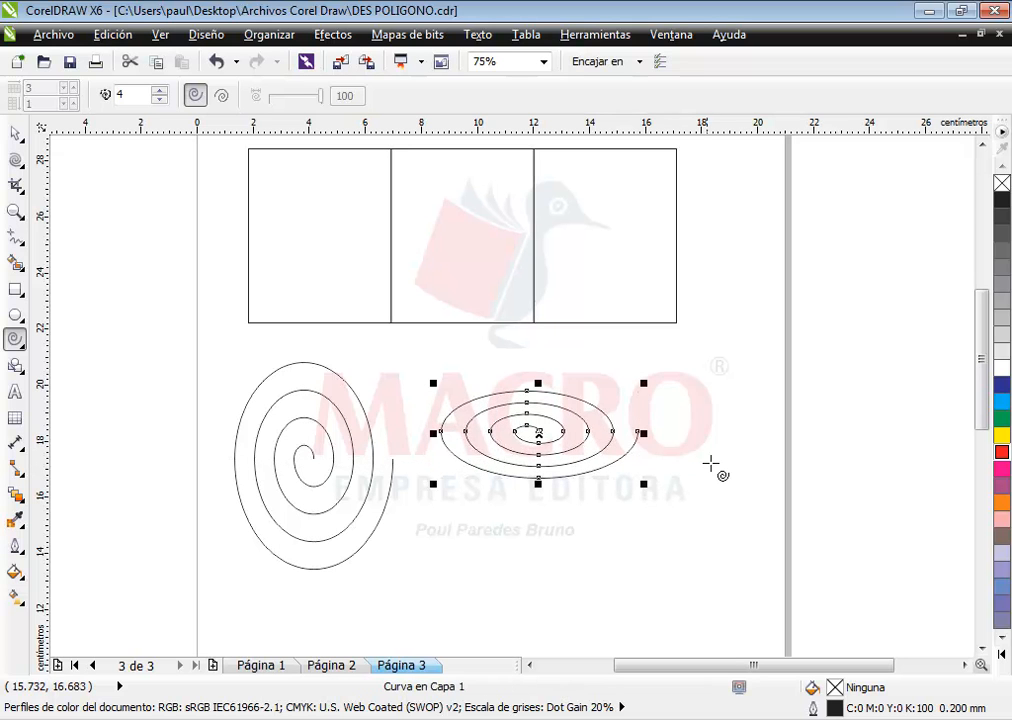
left_click_drag(697, 393, 829, 557)
Shift the tall and flattened spirals up and left, and move the circular spiral onto the page at about x 15.7 cm, y 15.6 cm
left_click(15, 133)
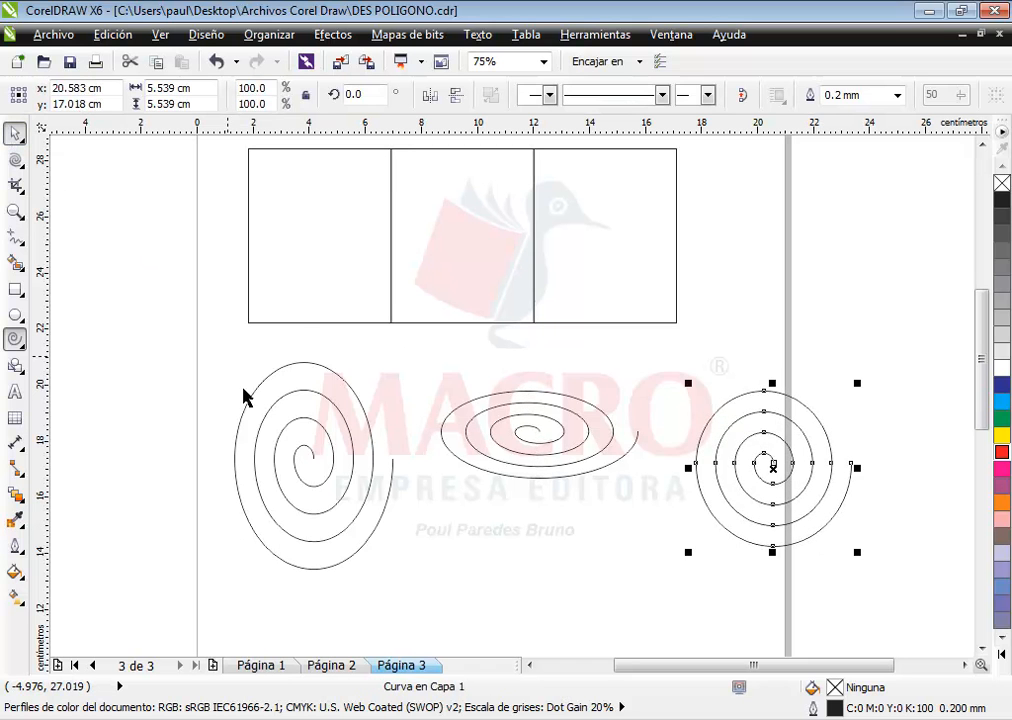
left_click(300, 504)
left_click_drag(300, 504, 300, 455)
left_click_drag(520, 459, 420, 424)
left_click_drag(707, 511, 567, 547)
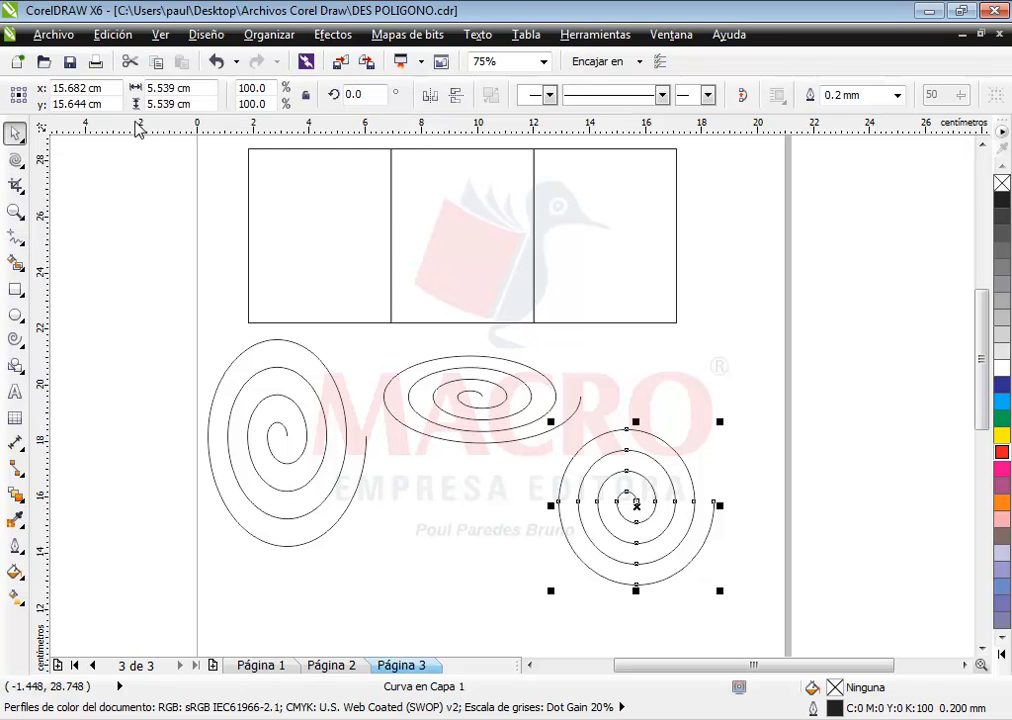
Draw a symmetrical spiral with 2 revolutions, about 5.3 by 4.2 cm, and position it at about x 8.7 cm, y 14.2 cm
left_click(244, 372)
left_click(15, 338)
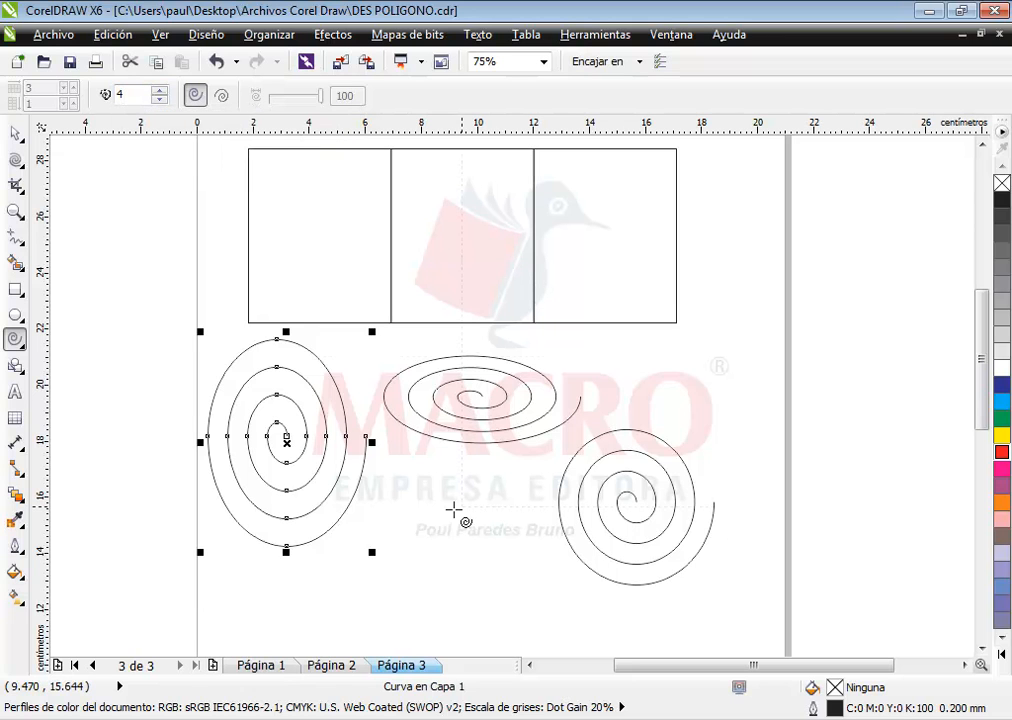
left_click(8, 137)
key("Escape")
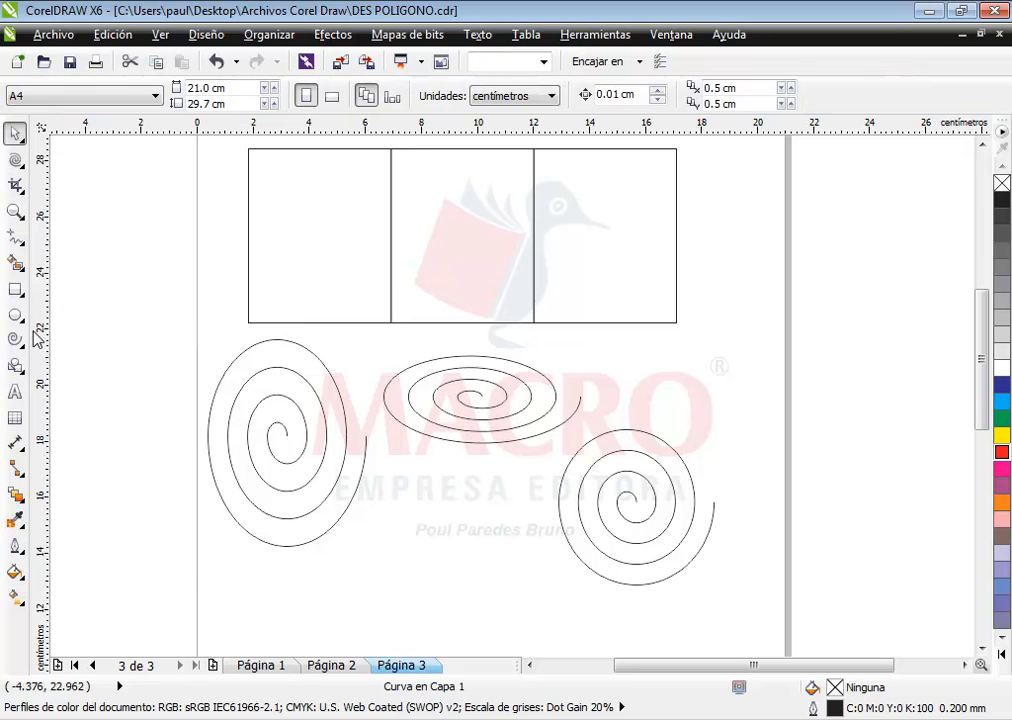
left_click(15, 339)
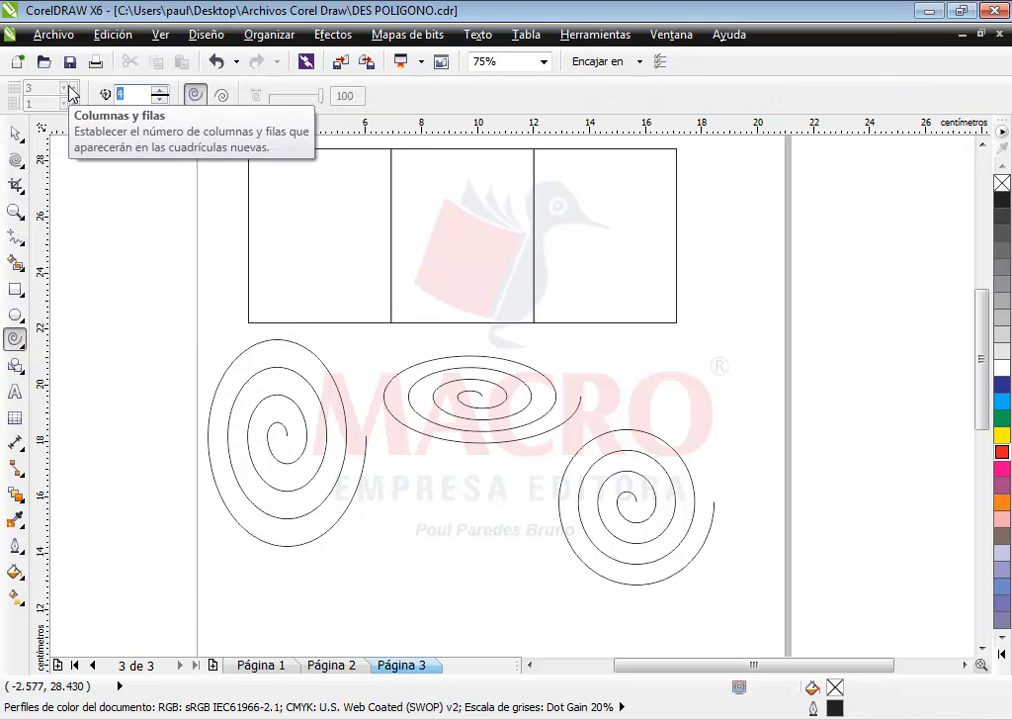
type("2")
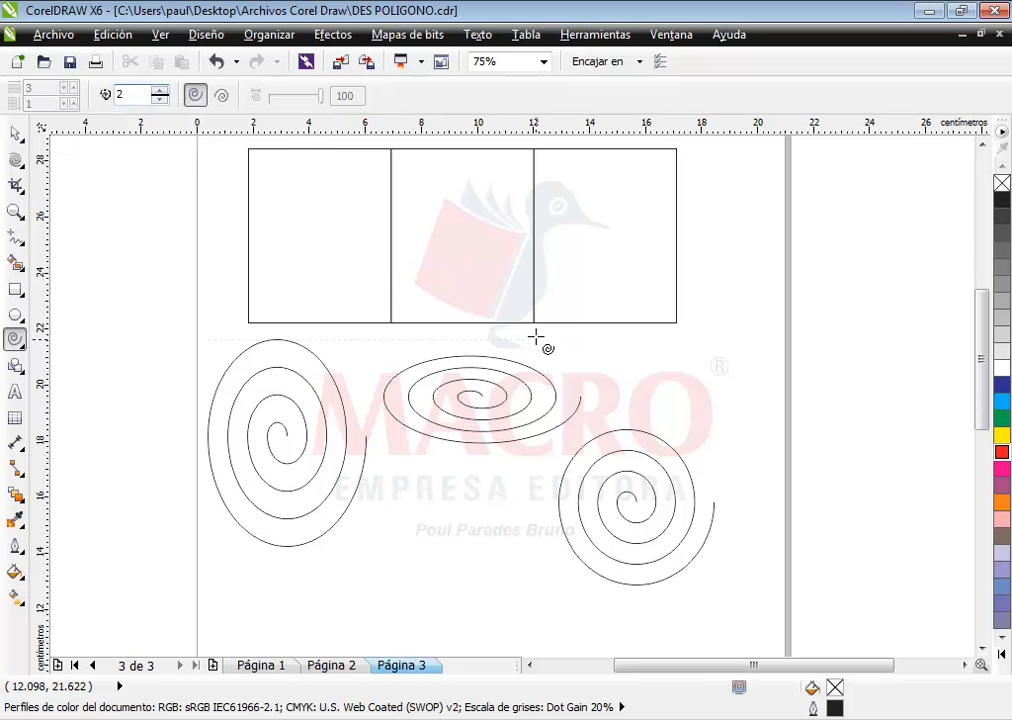
left_click_drag(410, 463, 476, 521)
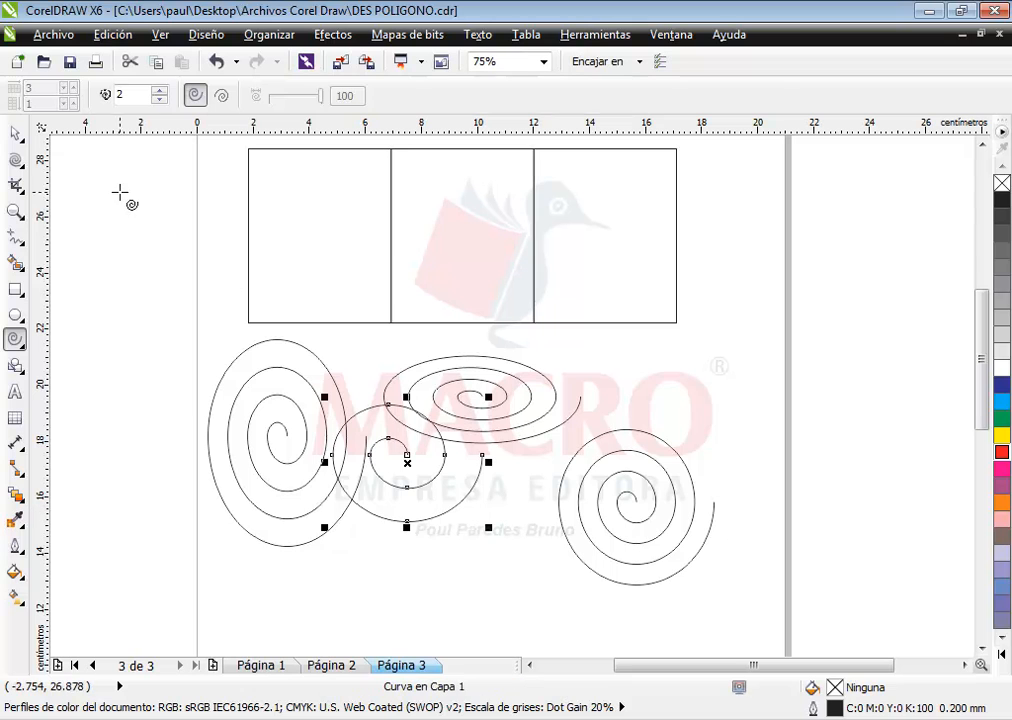
left_click(15, 133)
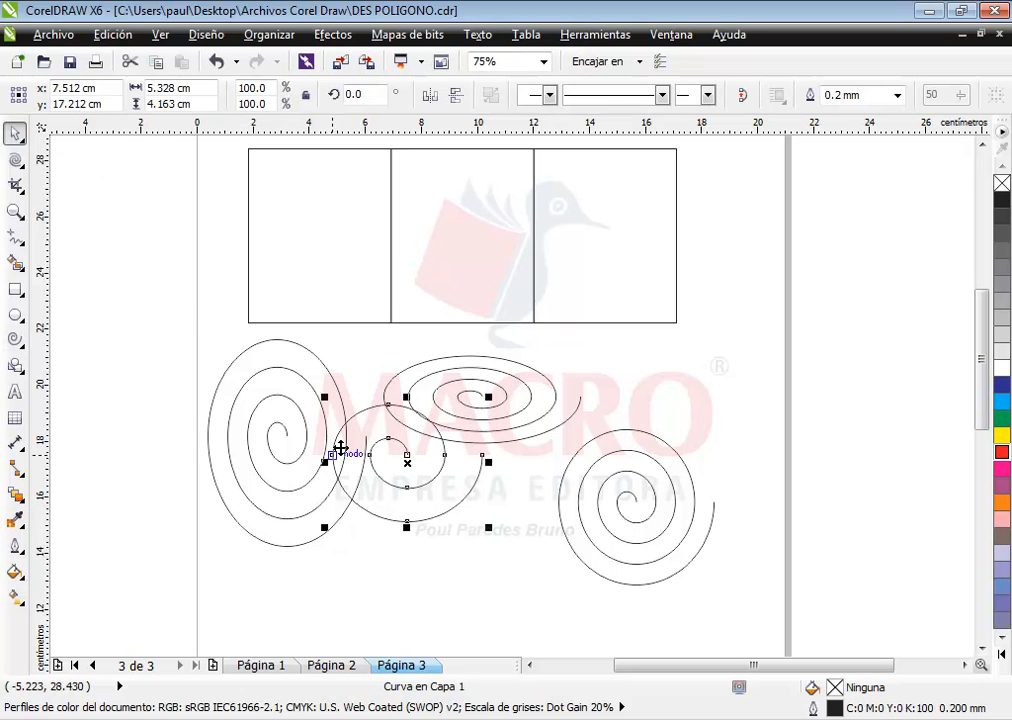
left_click_drag(387, 480, 422, 564)
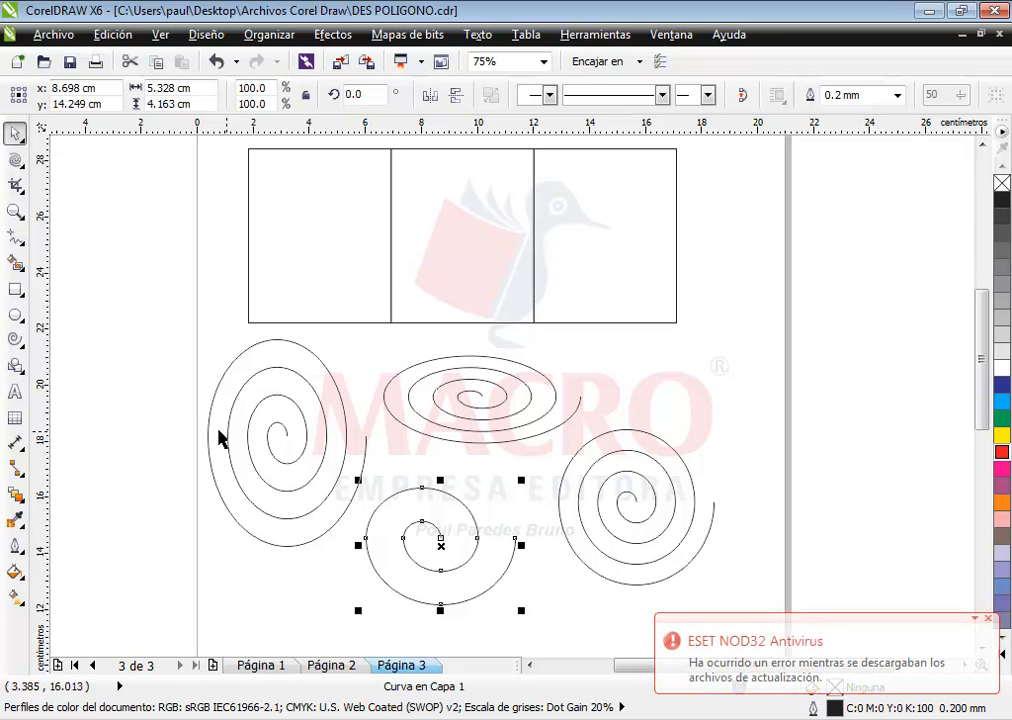
Draw a circular symmetrical spiral with 20 revolutions, about 7.6 cm across, over the page's right edge
left_click(61, 357)
left_click(15, 339)
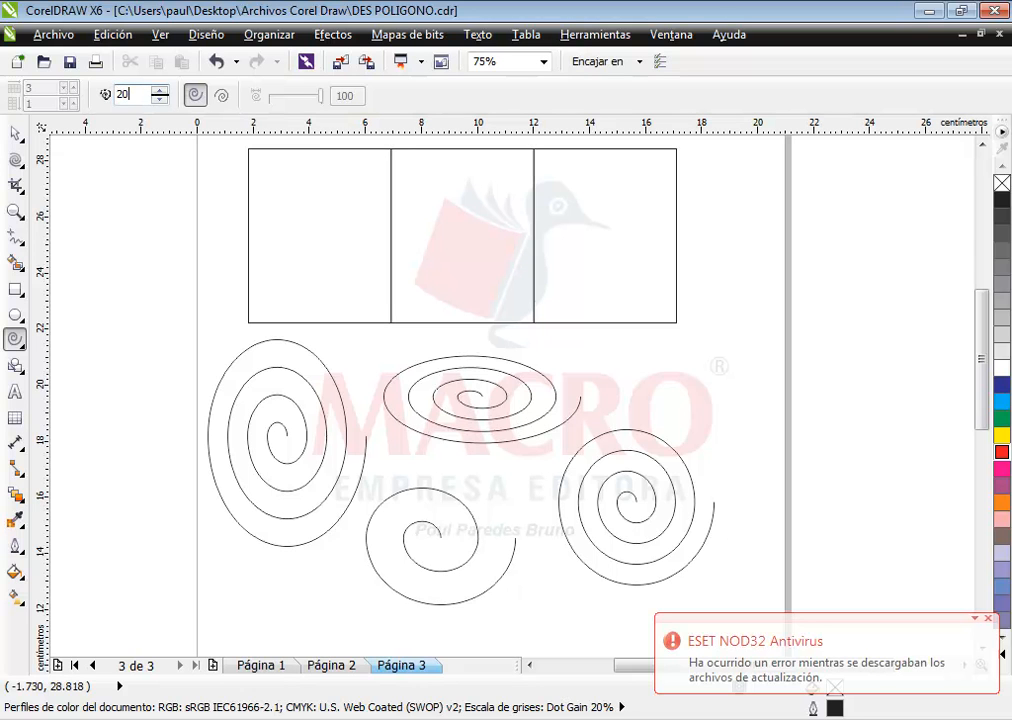
left_click_drag(734, 301, 945, 512)
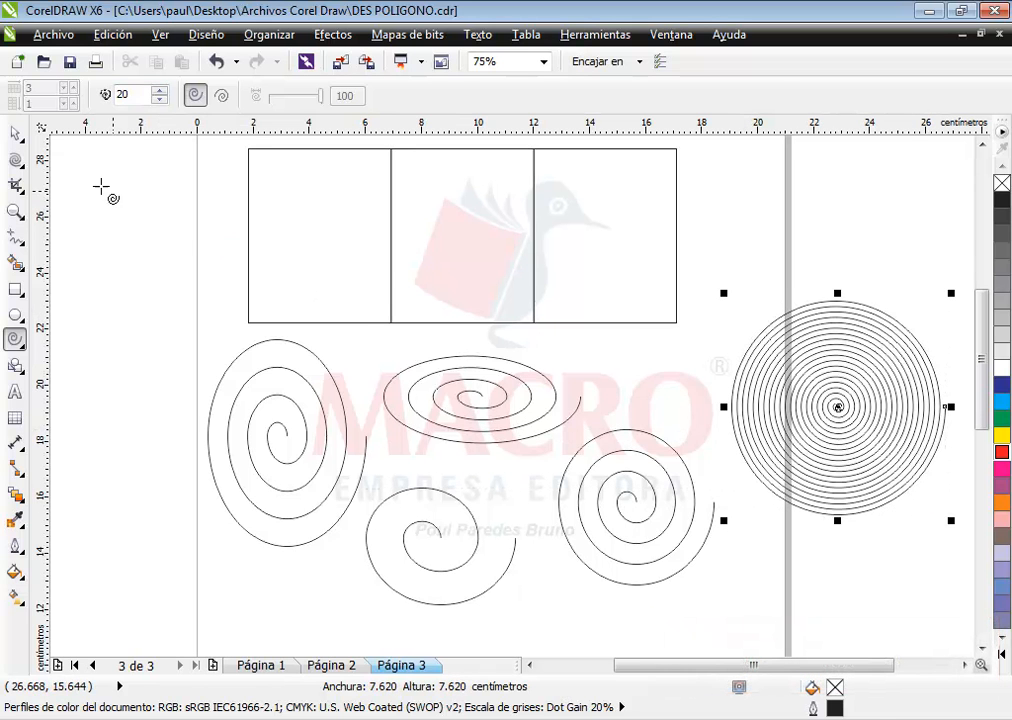
Delete the circular 4-revolution, tall, flattened and 2-revolution spirals, keeping only the 20-revolution one
left_click(15, 133)
left_click_drag(570, 522, 207, 445)
key("Delete")
left_click(335, 424)
key("Delete")
left_click(442, 430)
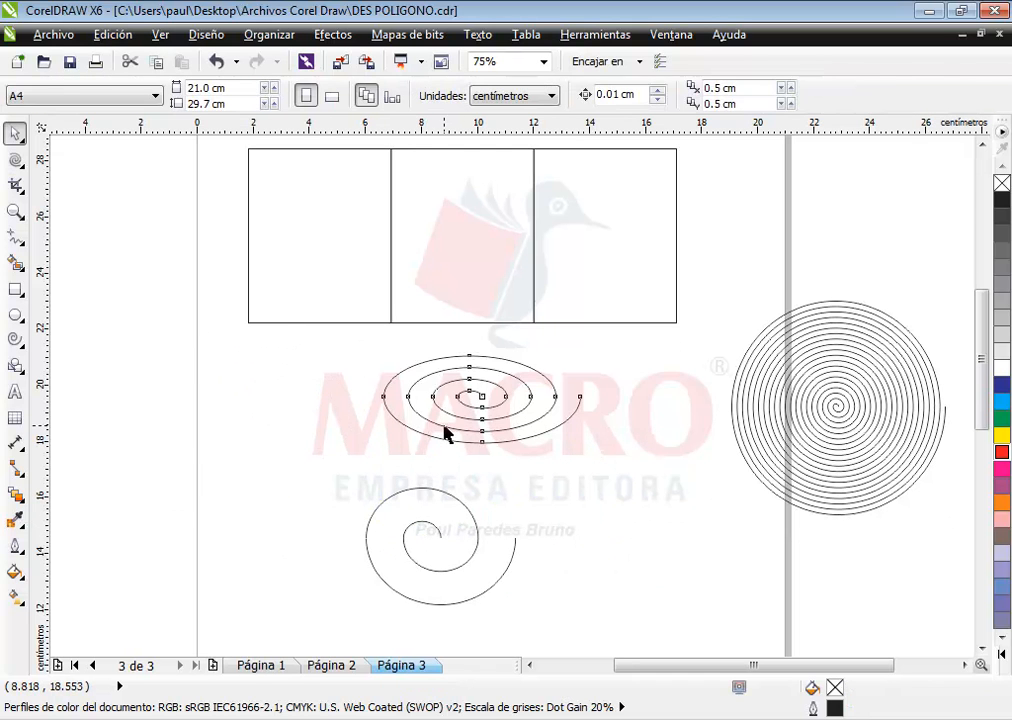
key("Delete")
left_click(432, 505)
key("Delete")
Move the 20-revolution spiral onto the page beneath the grid at about x 15.2 cm, y 17.8 cm
left_click_drag(759, 467, 332, 497)
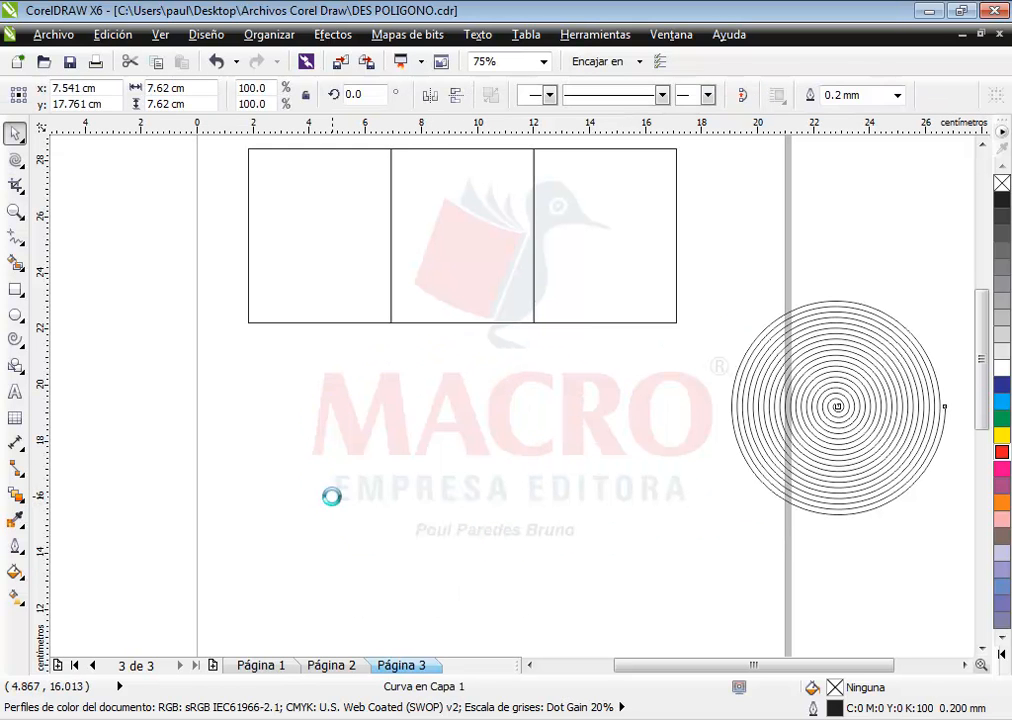
left_click(16, 340)
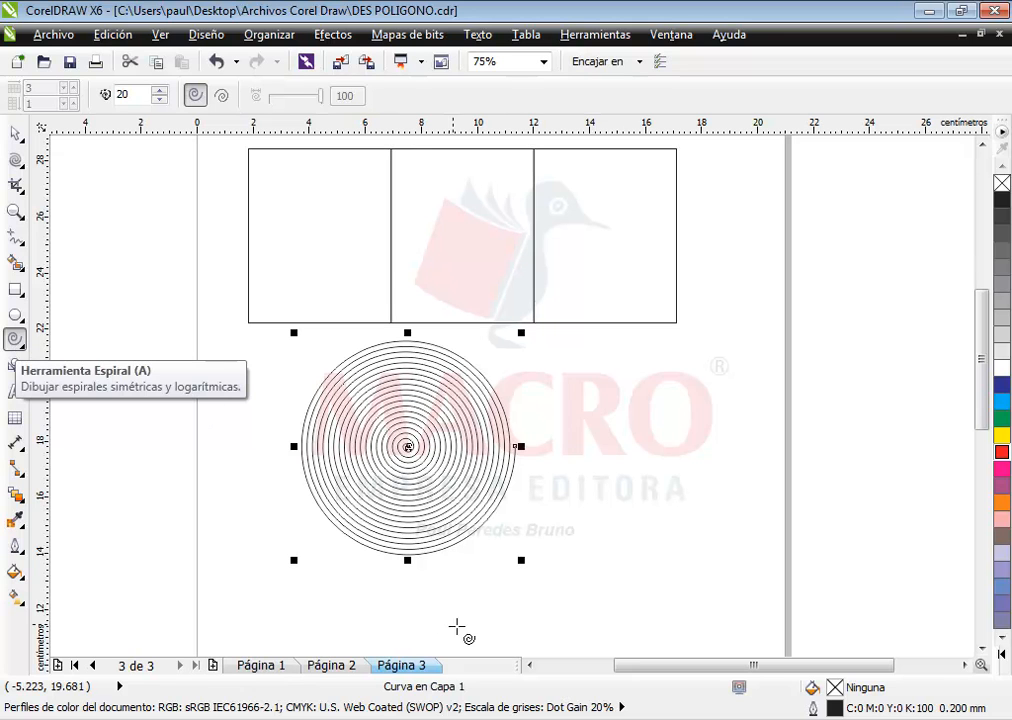
left_click(571, 637)
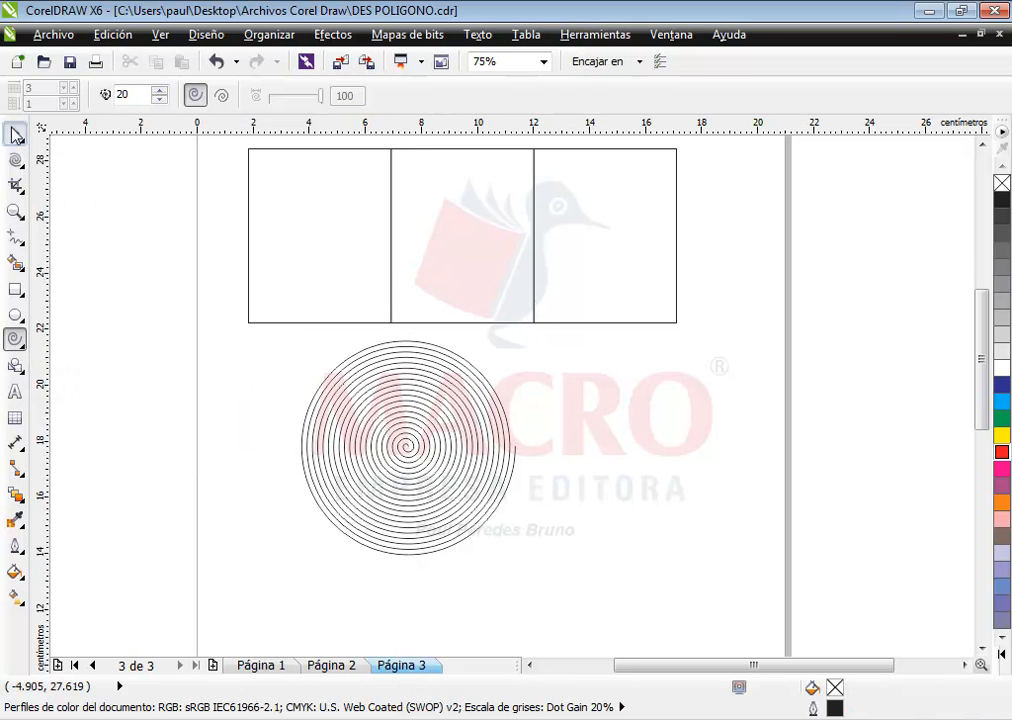
left_click(16, 137)
left_click_drag(386, 407, 600, 405)
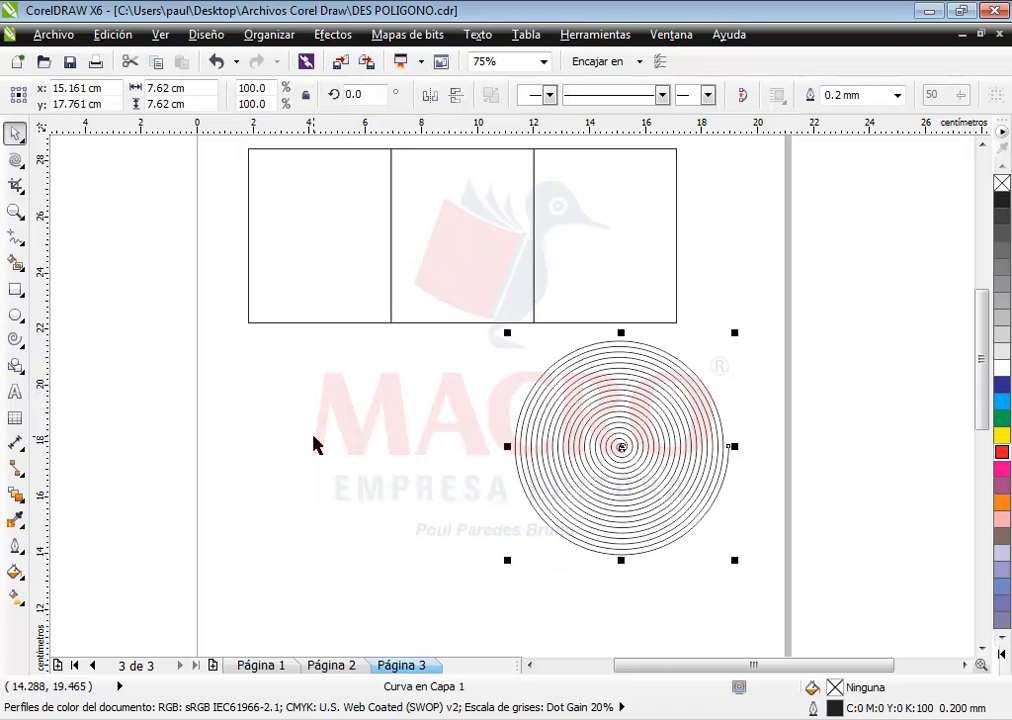
Draw a circular symmetrical spiral with 8 revolutions, about 8.1 cm across, and position it at about x 6.1 cm, y 17.2 cm
left_click(16, 343)
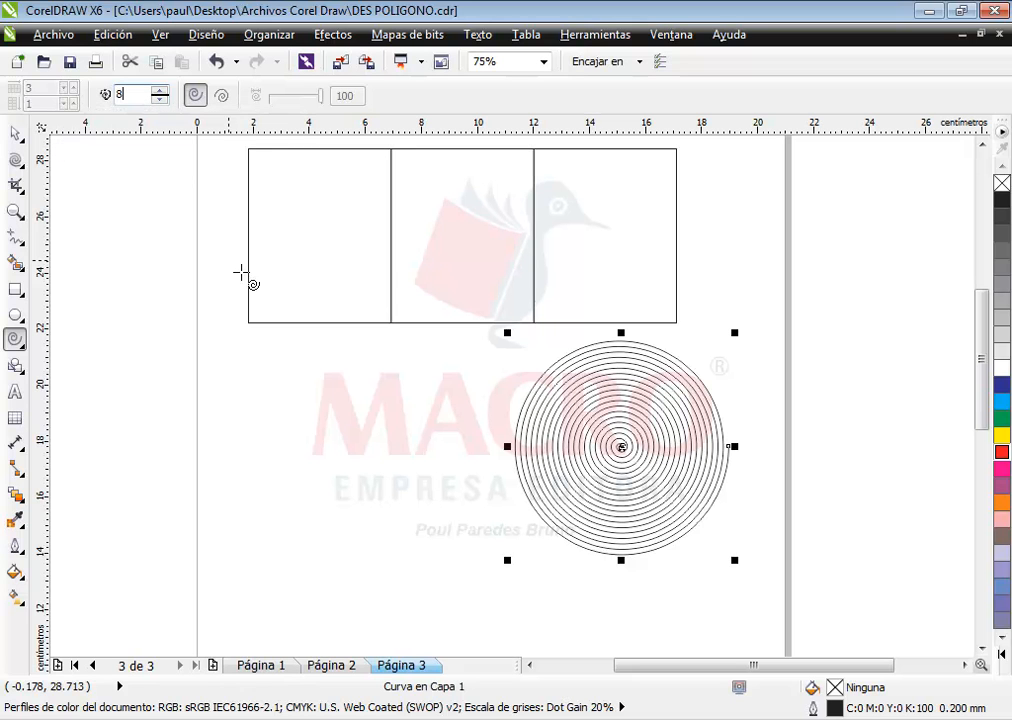
left_click_drag(242, 378, 457, 577)
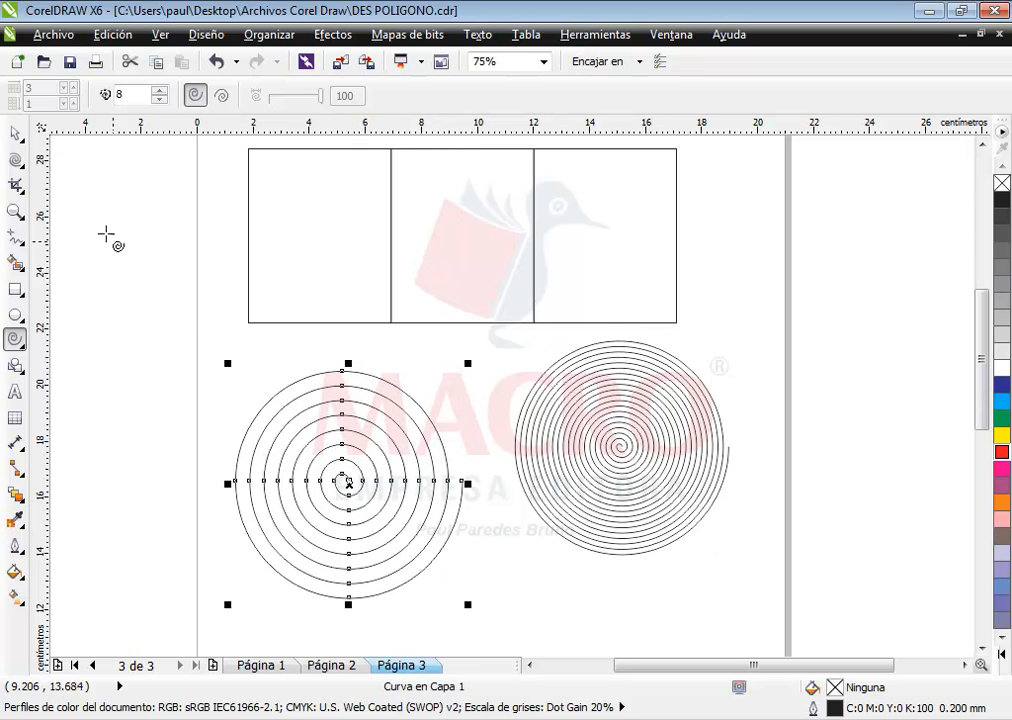
left_click(15, 133)
left_click_drag(402, 443, 403, 413)
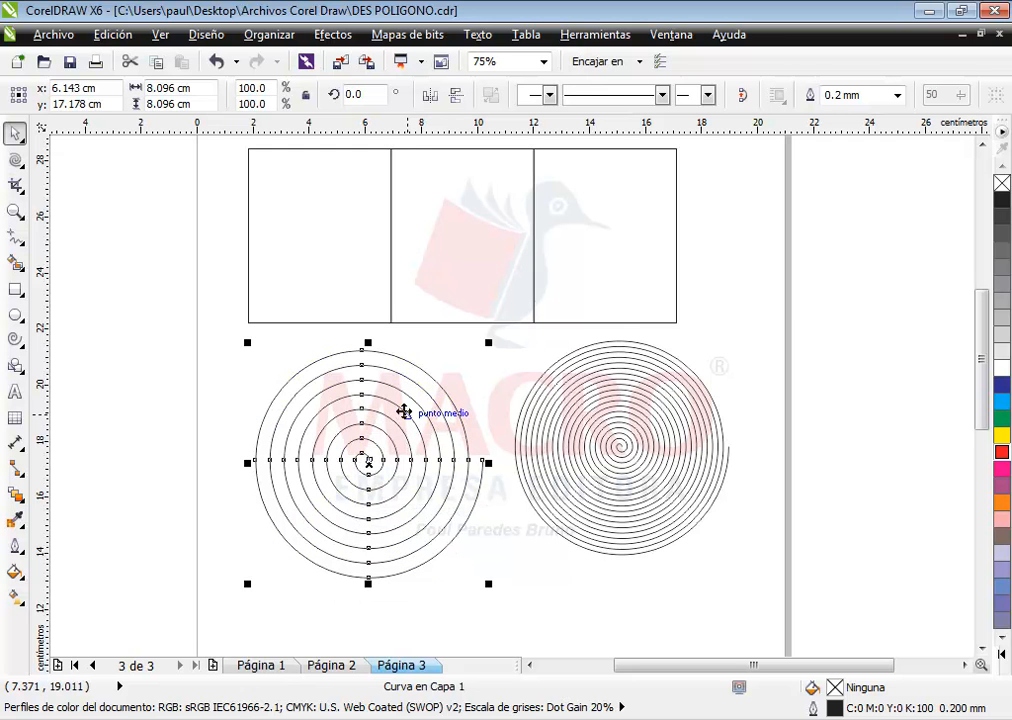
Draw a logarithmic spiral with 8 revolutions and expansion factor 100, about 6.8 cm across, over the page's left edge, and select it
left_click(15, 339)
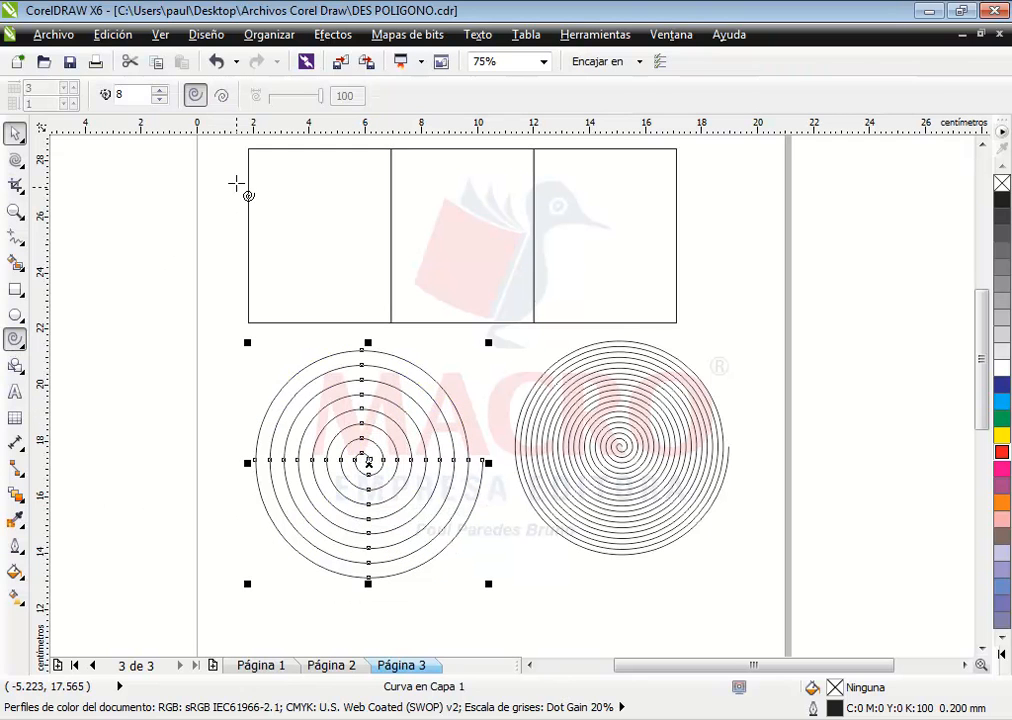
left_click(222, 98)
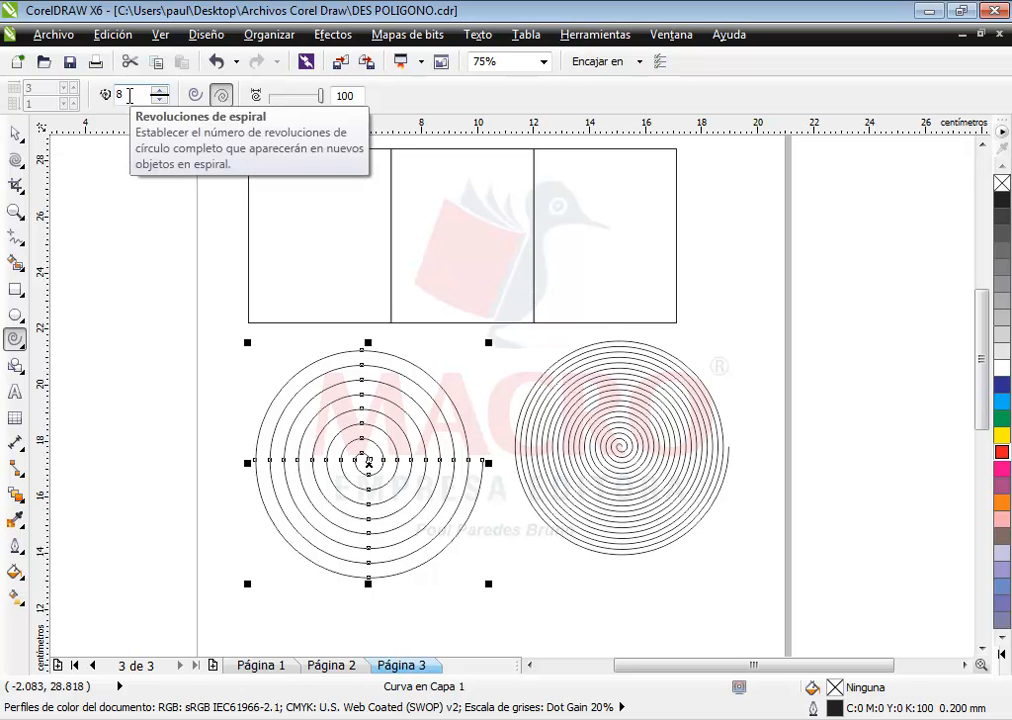
left_click(113, 200)
left_click_drag(113, 200, 298, 342)
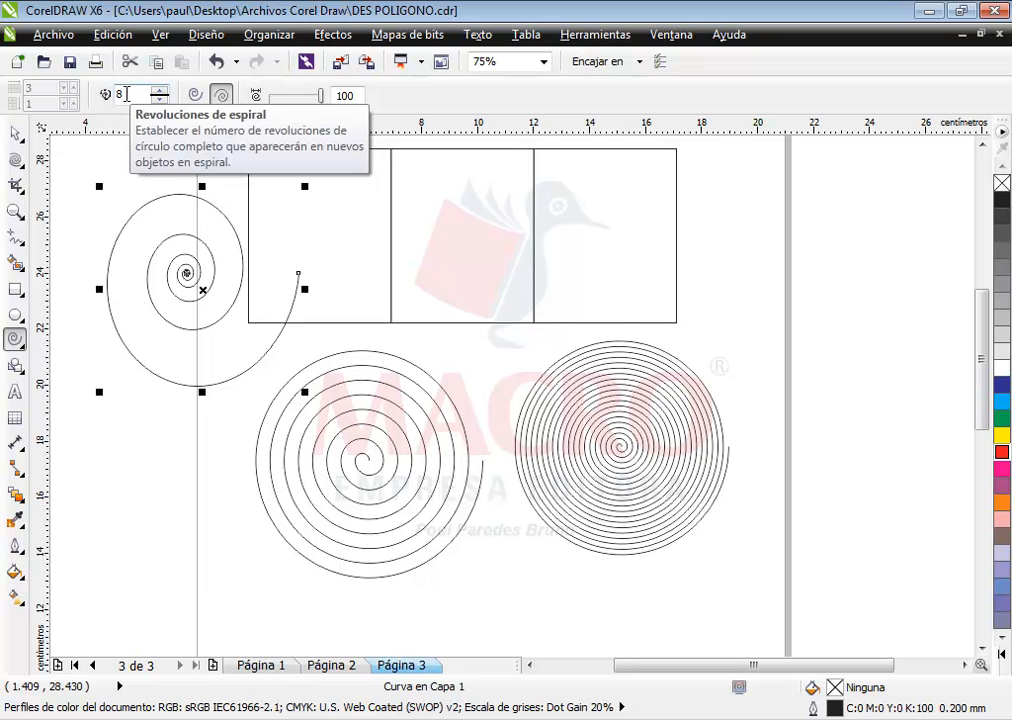
left_click(17, 135)
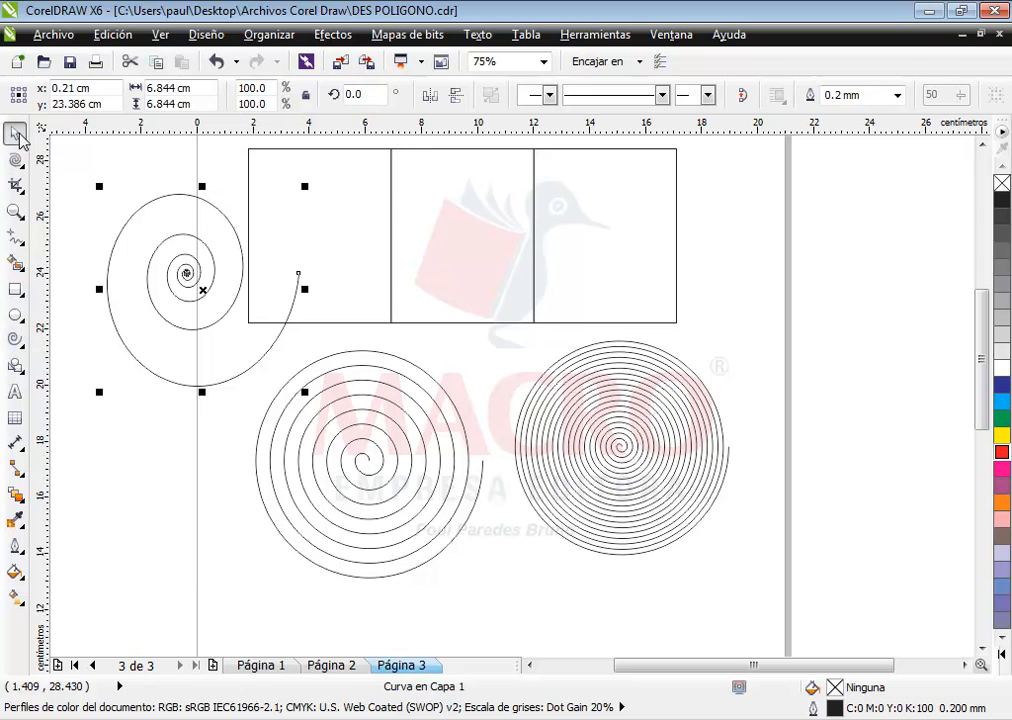
left_click(191, 251)
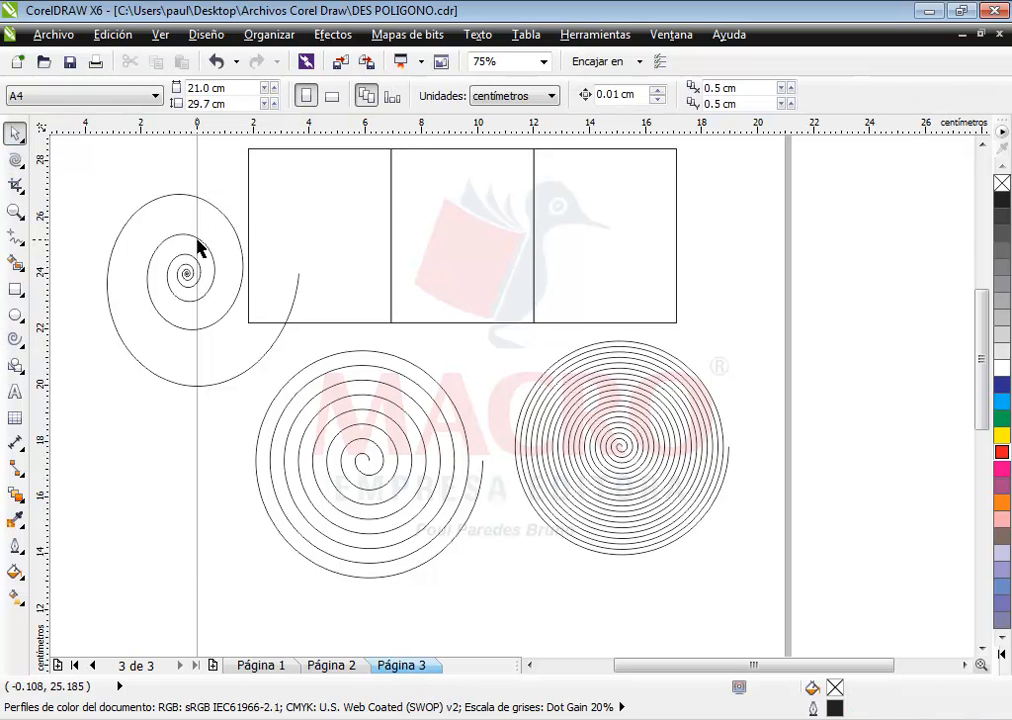
left_click(199, 248)
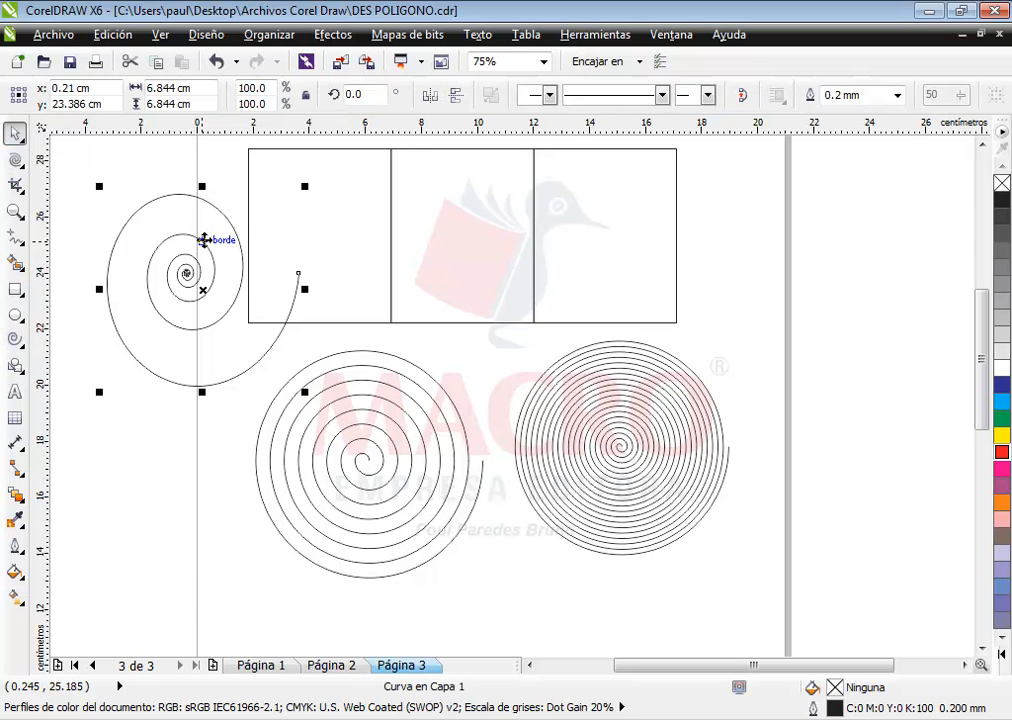
Set the spiral expansion factor to 44, then switch the spiral type to symmetrical and back to logarithmic
left_click(18, 342)
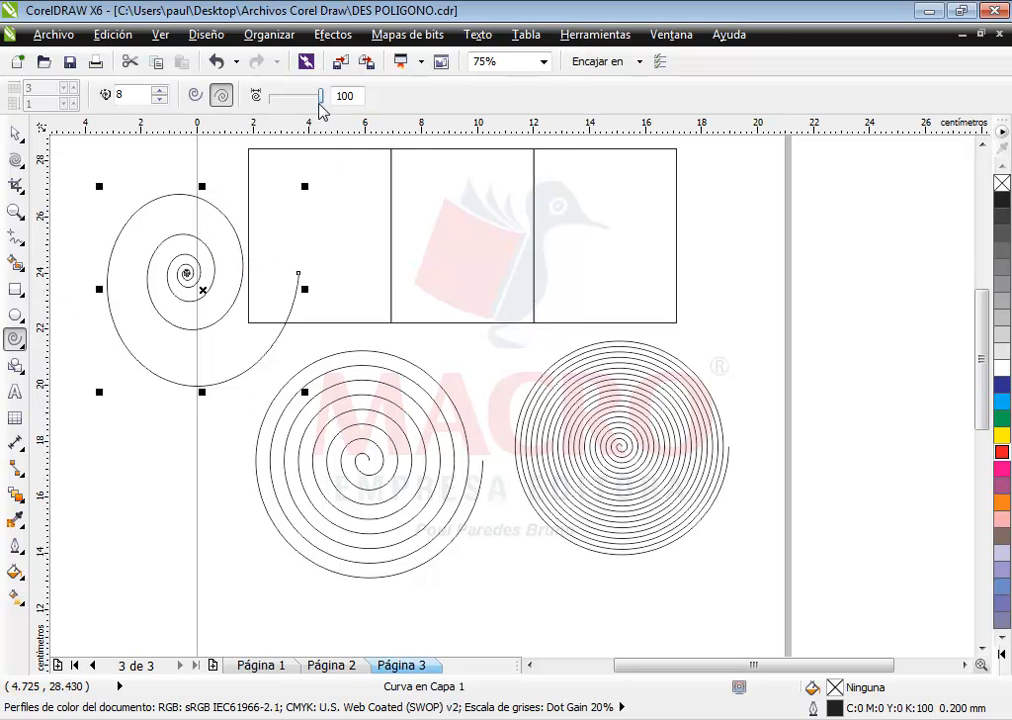
left_click_drag(323, 97, 291, 97)
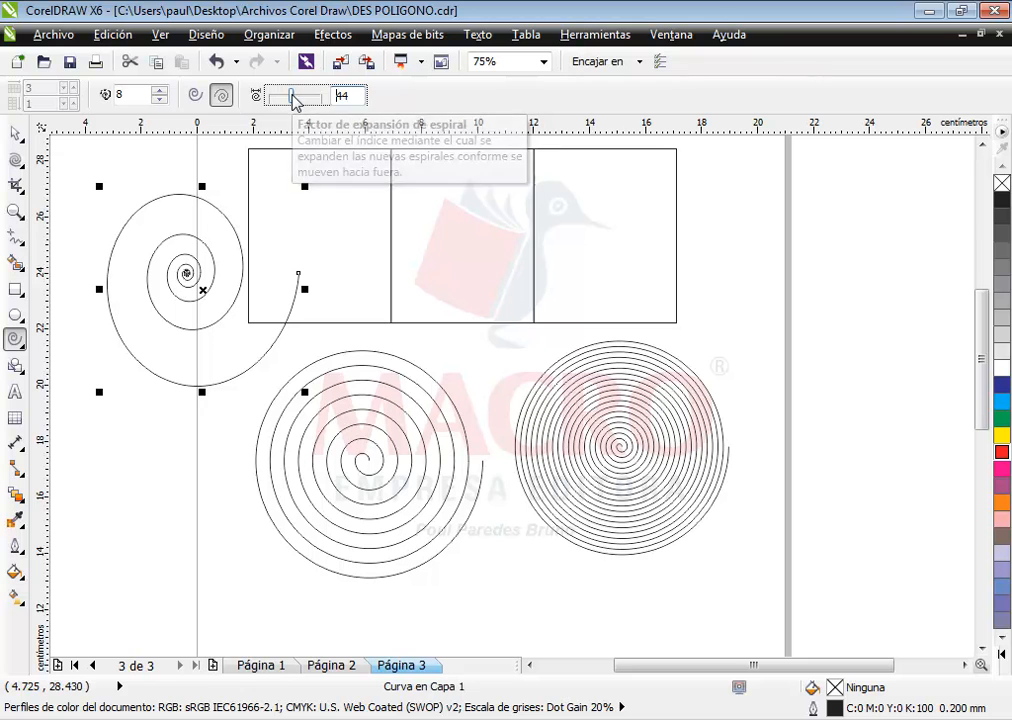
left_click(16, 133)
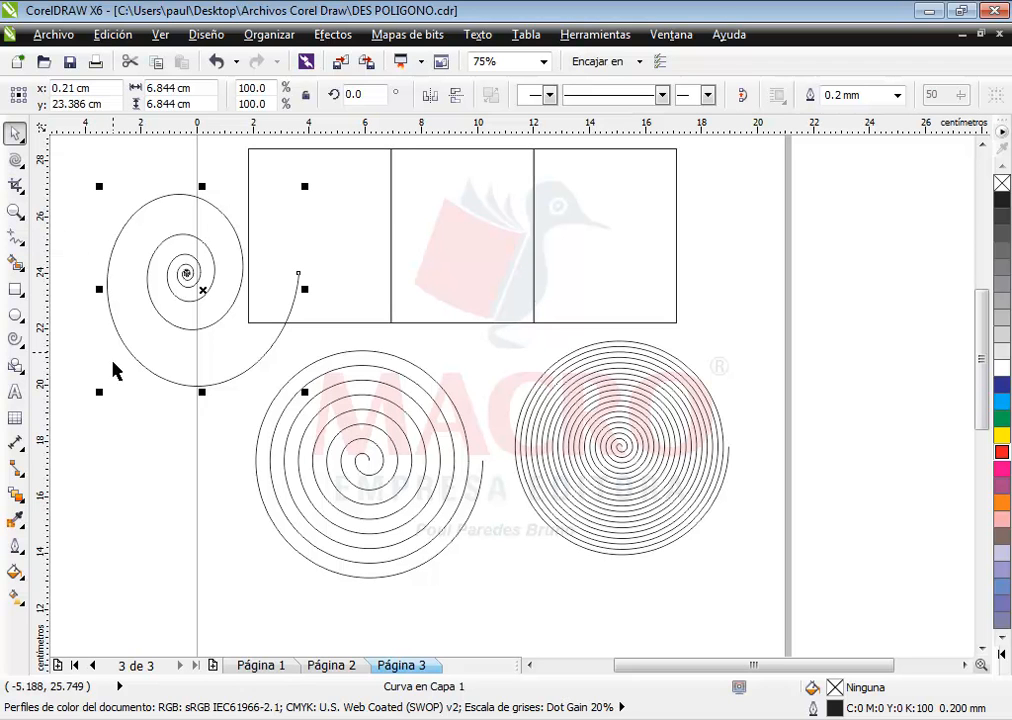
left_click(15, 340)
left_click(88, 436)
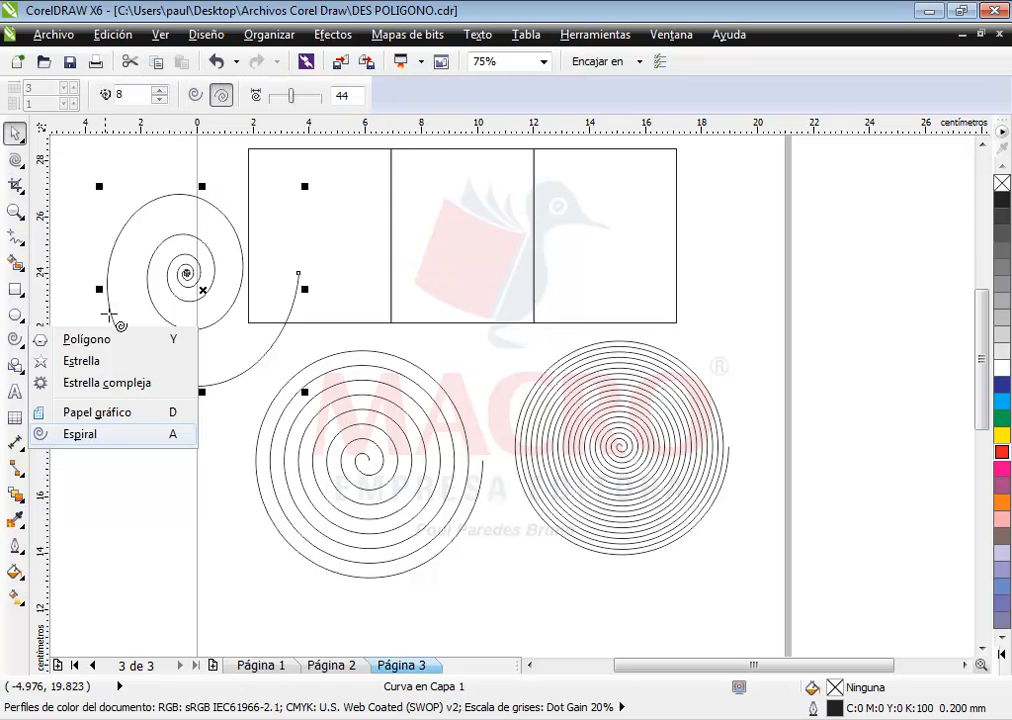
left_click(195, 97)
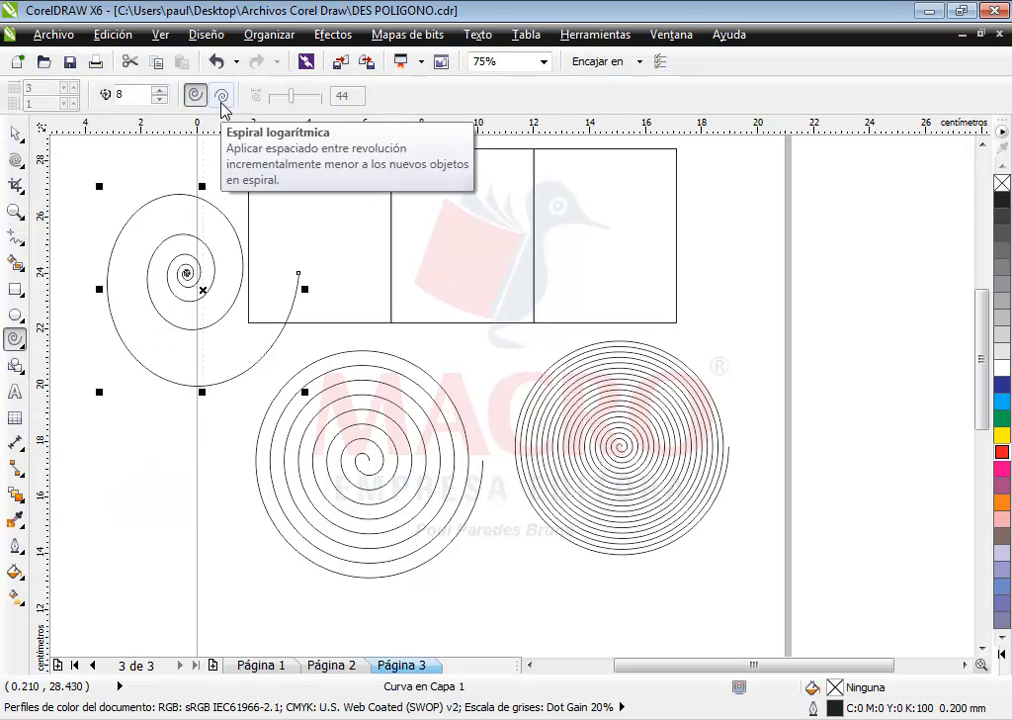
left_click(222, 97)
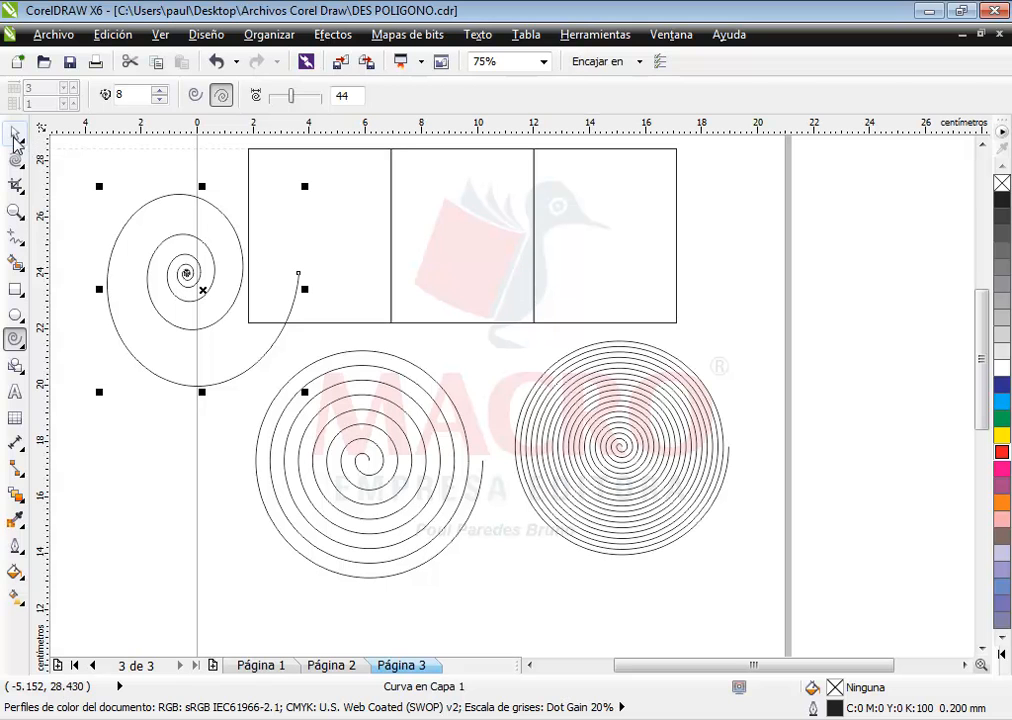
Move the three-column grid horizontally to the right, clear of the logarithmic spiral, and deselect it
left_click(15, 133)
left_click(145, 436)
left_click_drag(323, 322, 423, 321)
left_click(167, 273)
left_click_drag(167, 273, 337, 252)
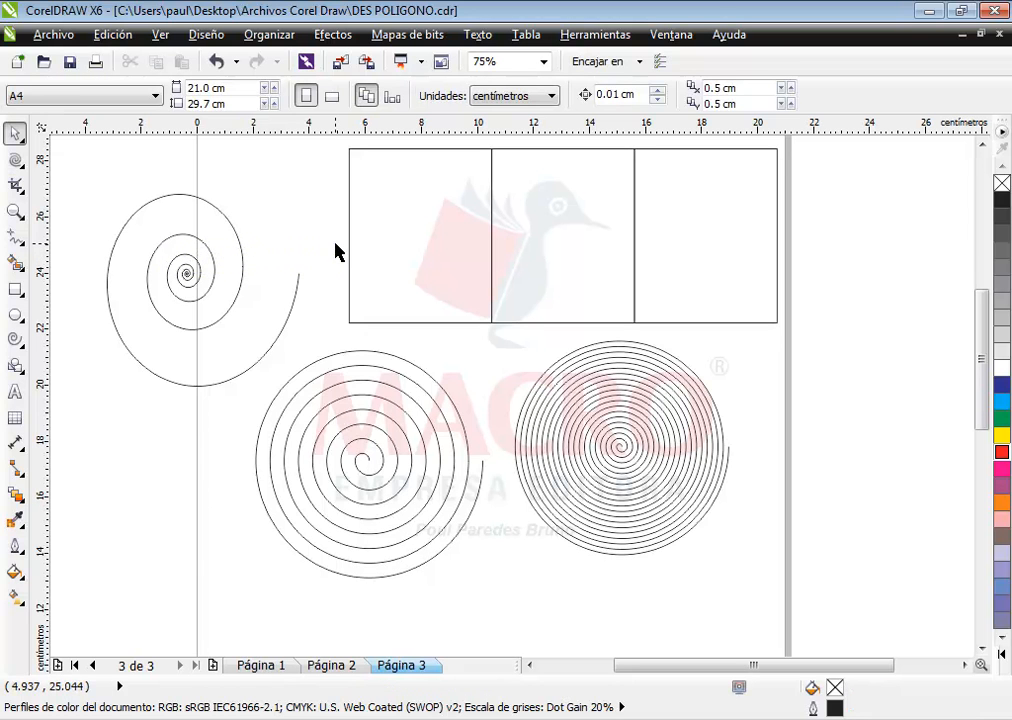
left_click(15, 339)
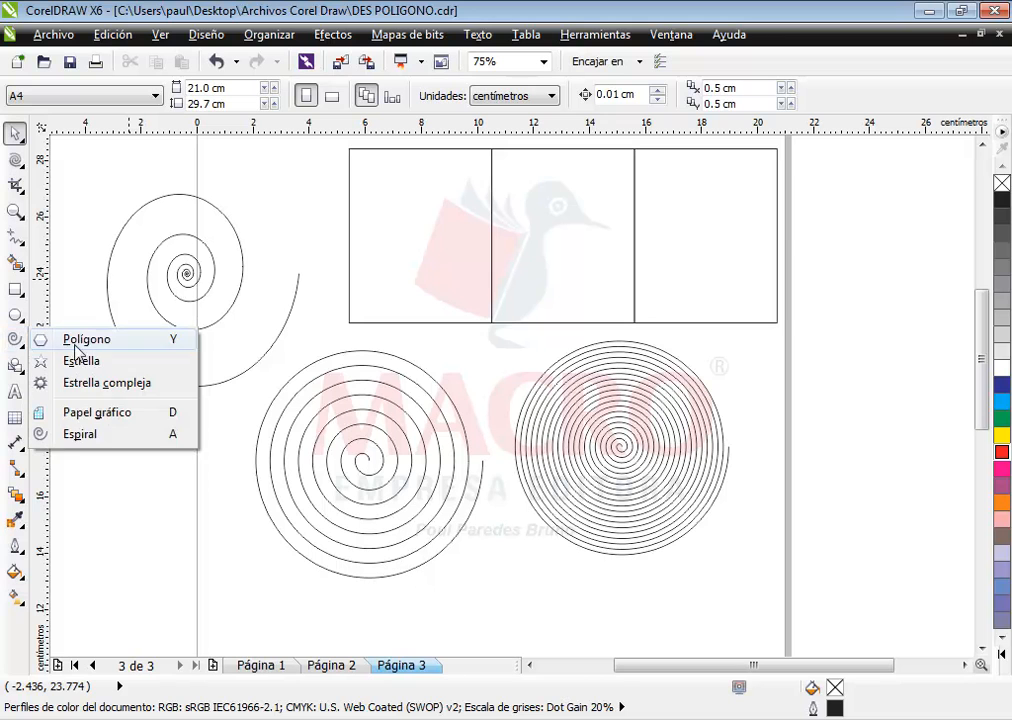
left_click(133, 441)
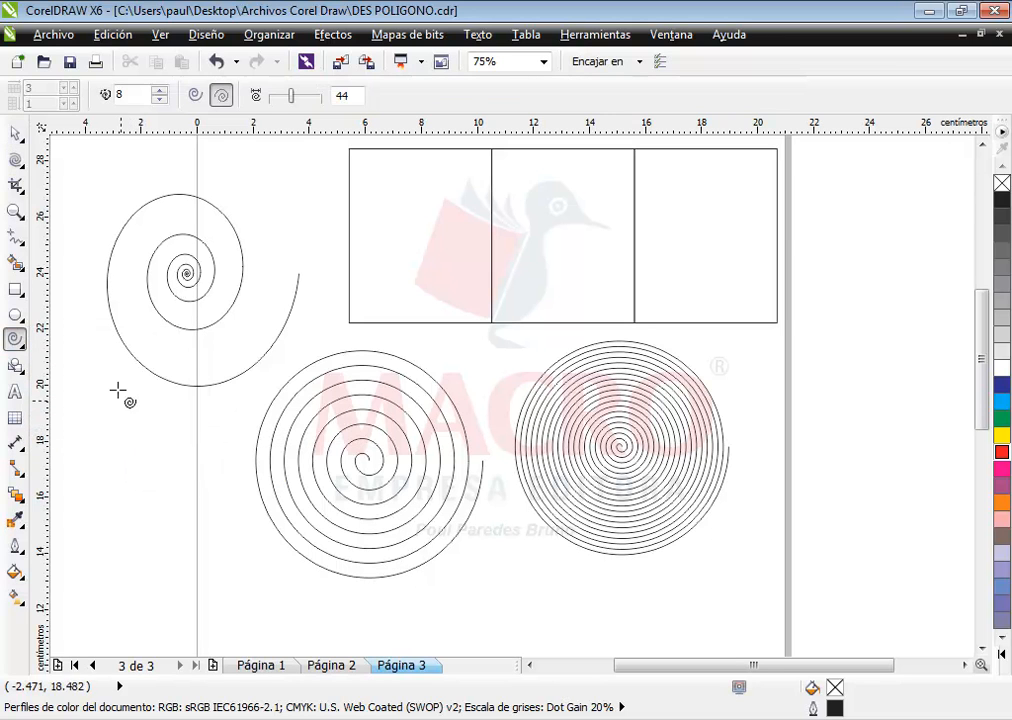
left_click(16, 134)
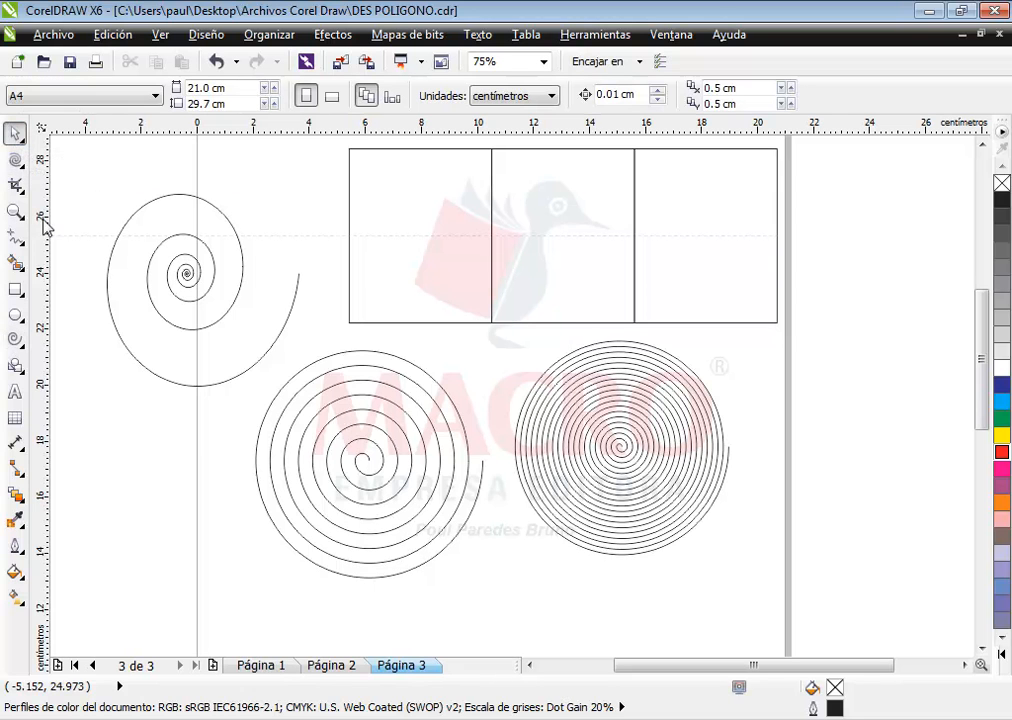